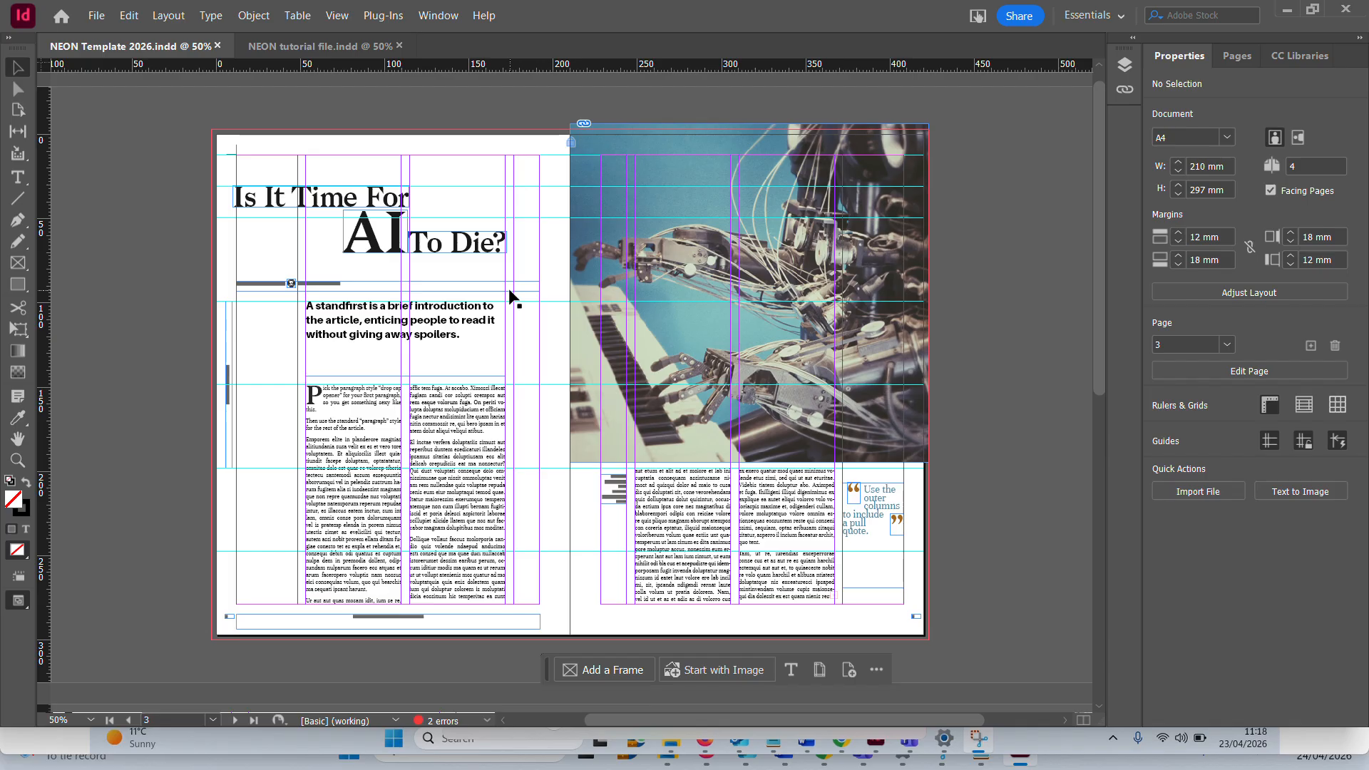
# Select the large headline word "AI" on the article's opening page and fill it with the Paper swatch
pyautogui.scroll(2, 509, 294)
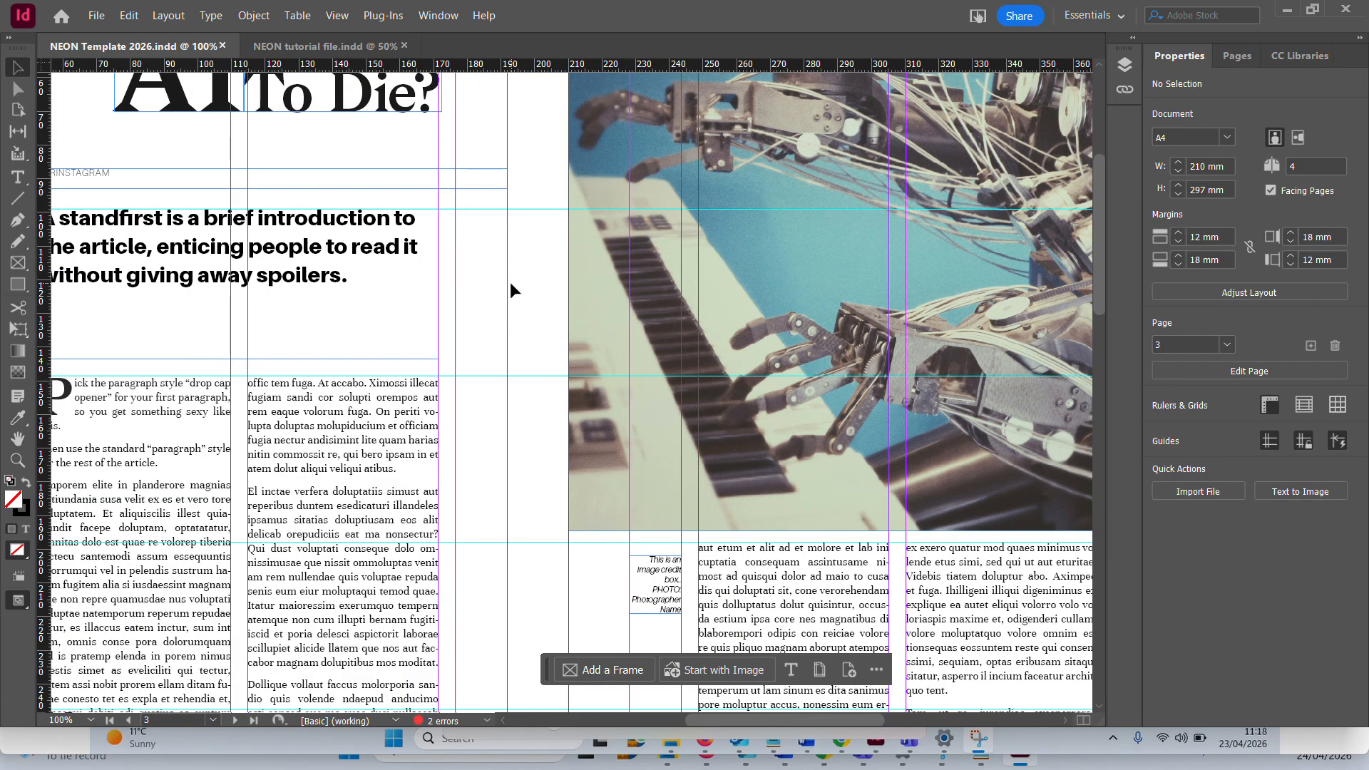
pyautogui.scroll(3, 498, 373)
pyautogui.moveTo(819, 720); pyautogui.dragTo(763, 719)
pyautogui.click(383, 326)
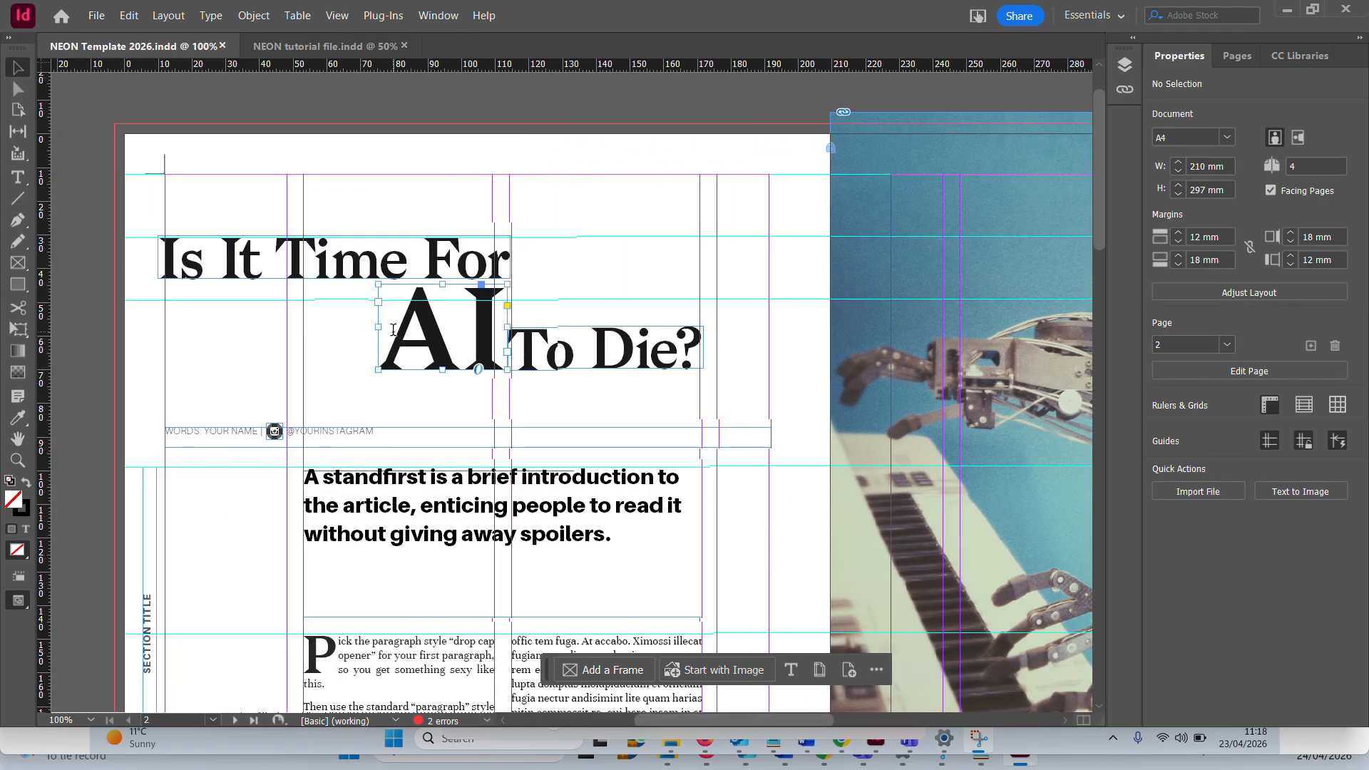
pyautogui.doubleClick(493, 335)
pyautogui.hotkey('ctrl', 'a')
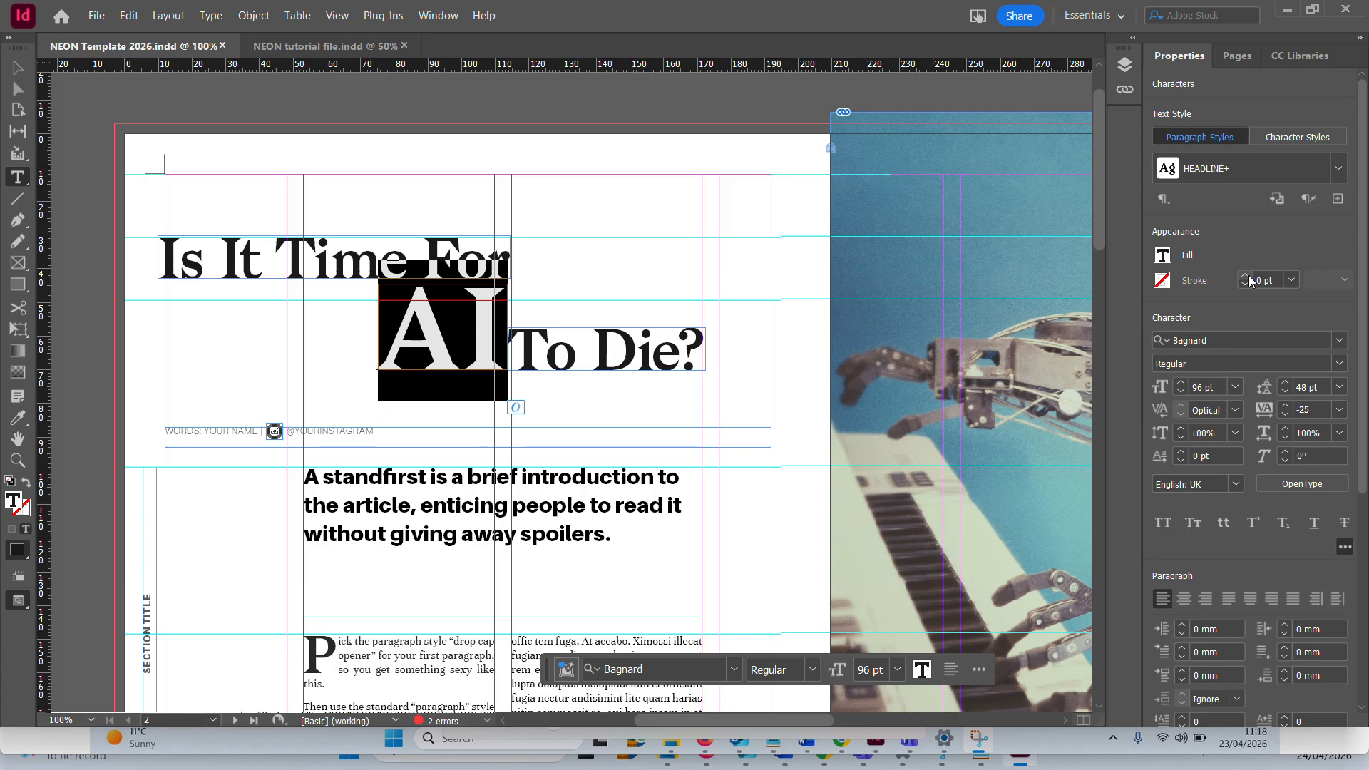
pyautogui.click(1161, 255)
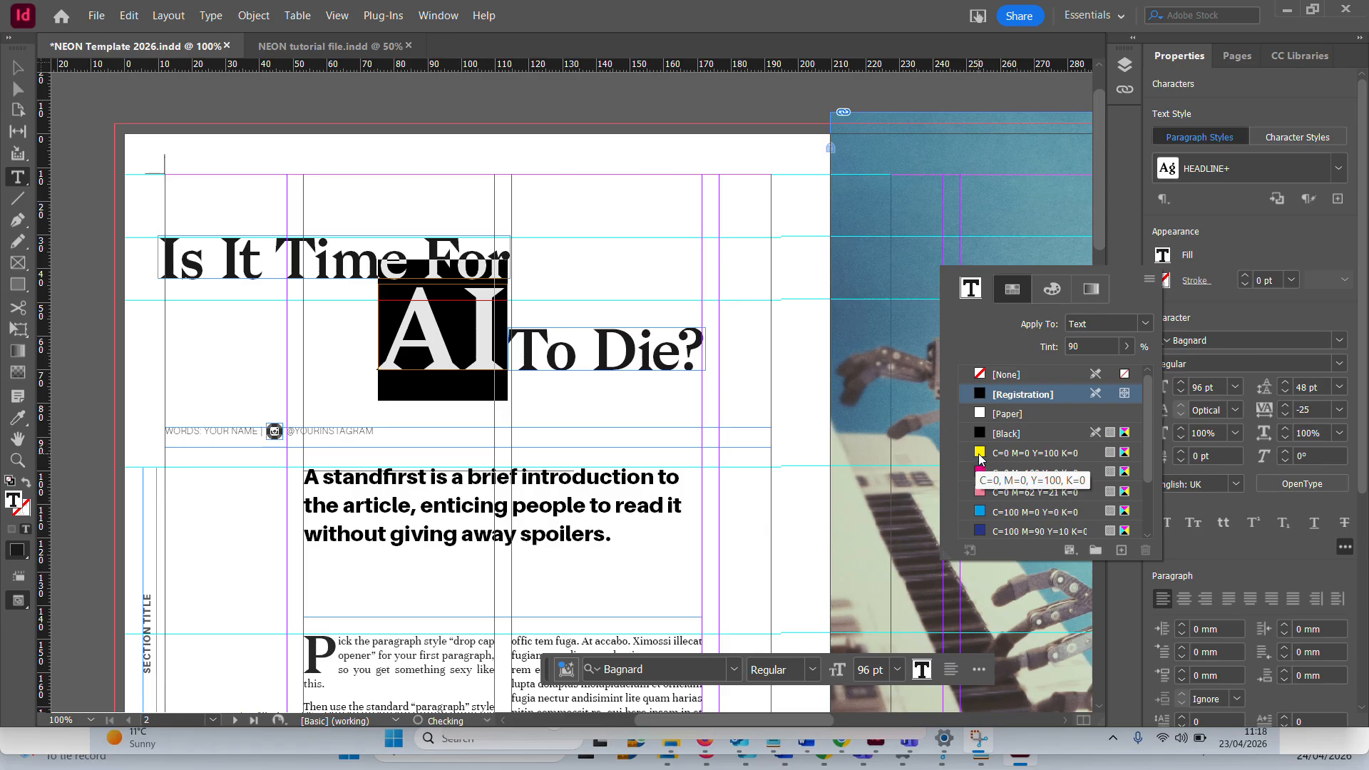
pyautogui.scroll(-3, 996, 442)
pyautogui.scroll(3, 996, 445)
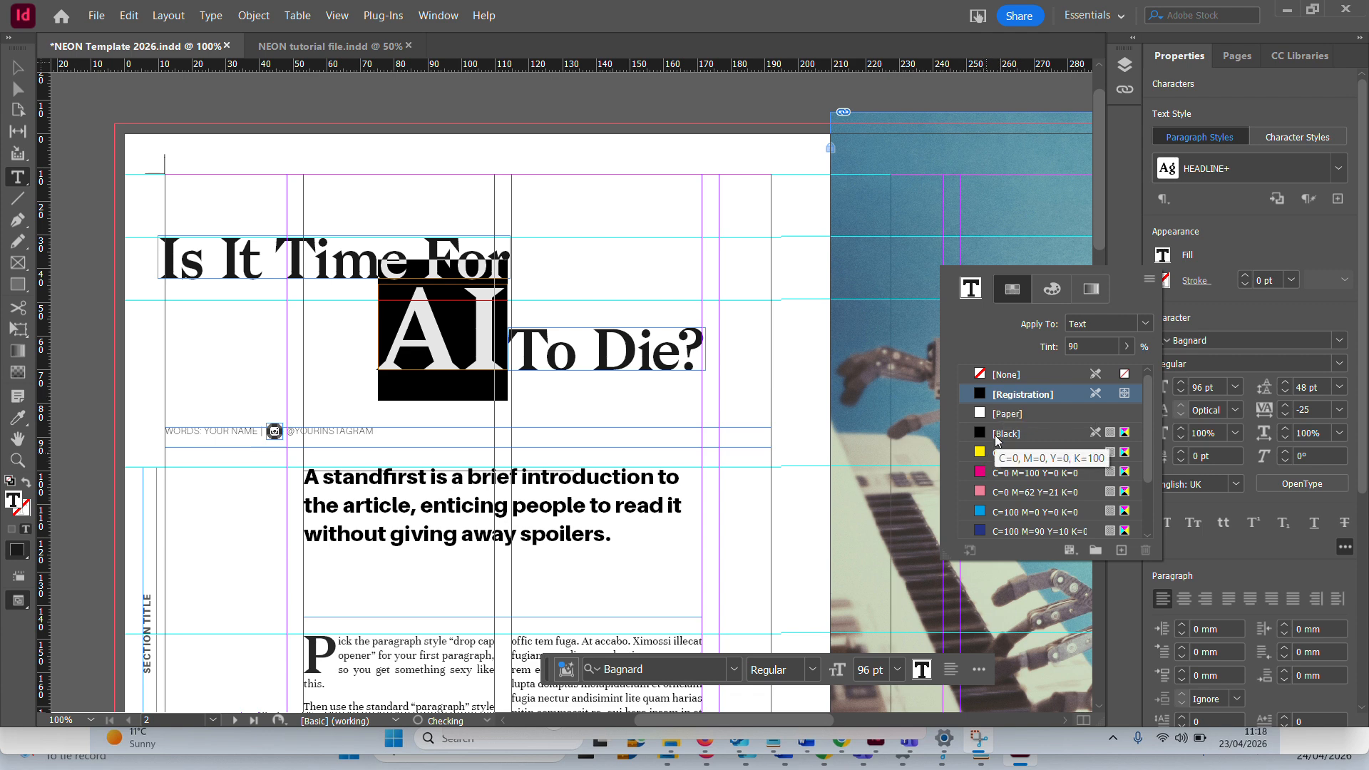
pyautogui.click(1005, 415)
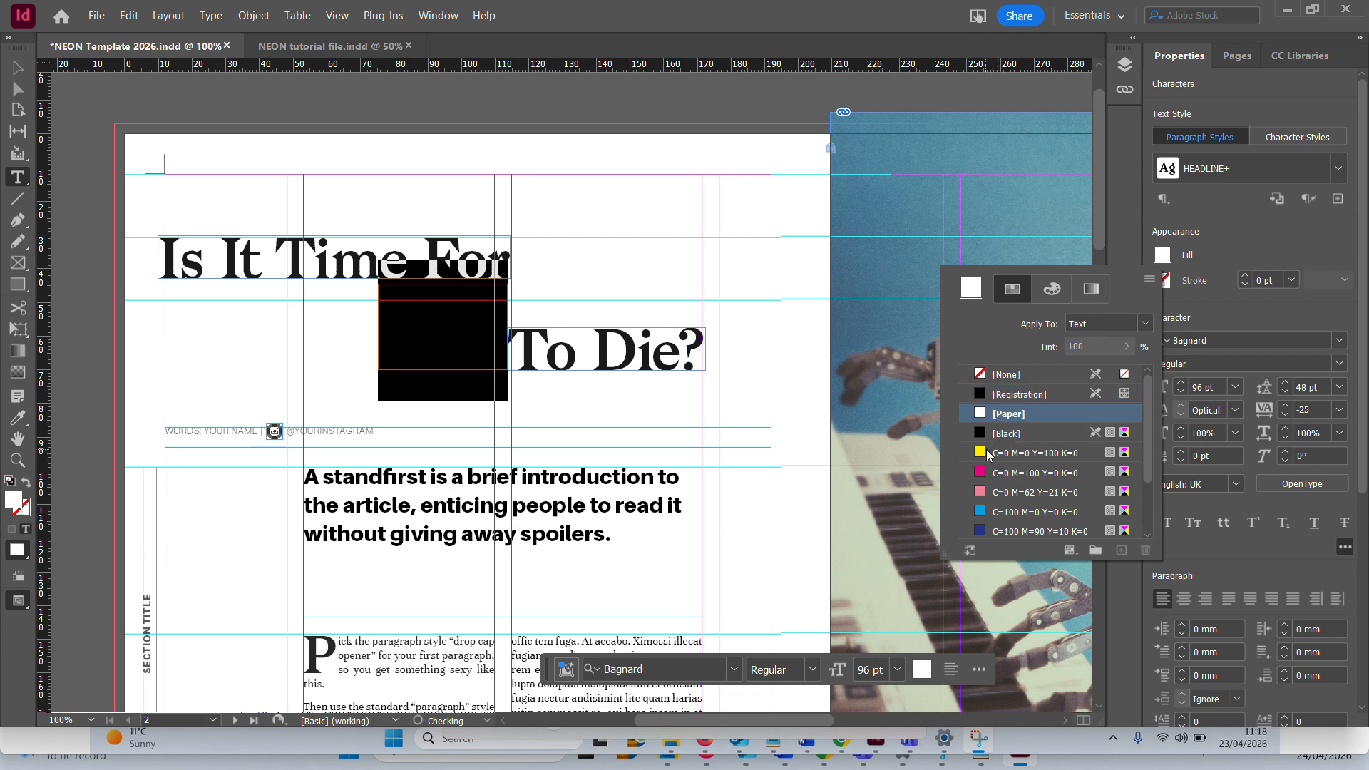
# Try several colour swatches on the "AI" text, from yellow C=0 M=0 Y=100 K=0 through to green C=75 M=5 Y=100 K=0
pyautogui.click(991, 453)
pyautogui.click(998, 473)
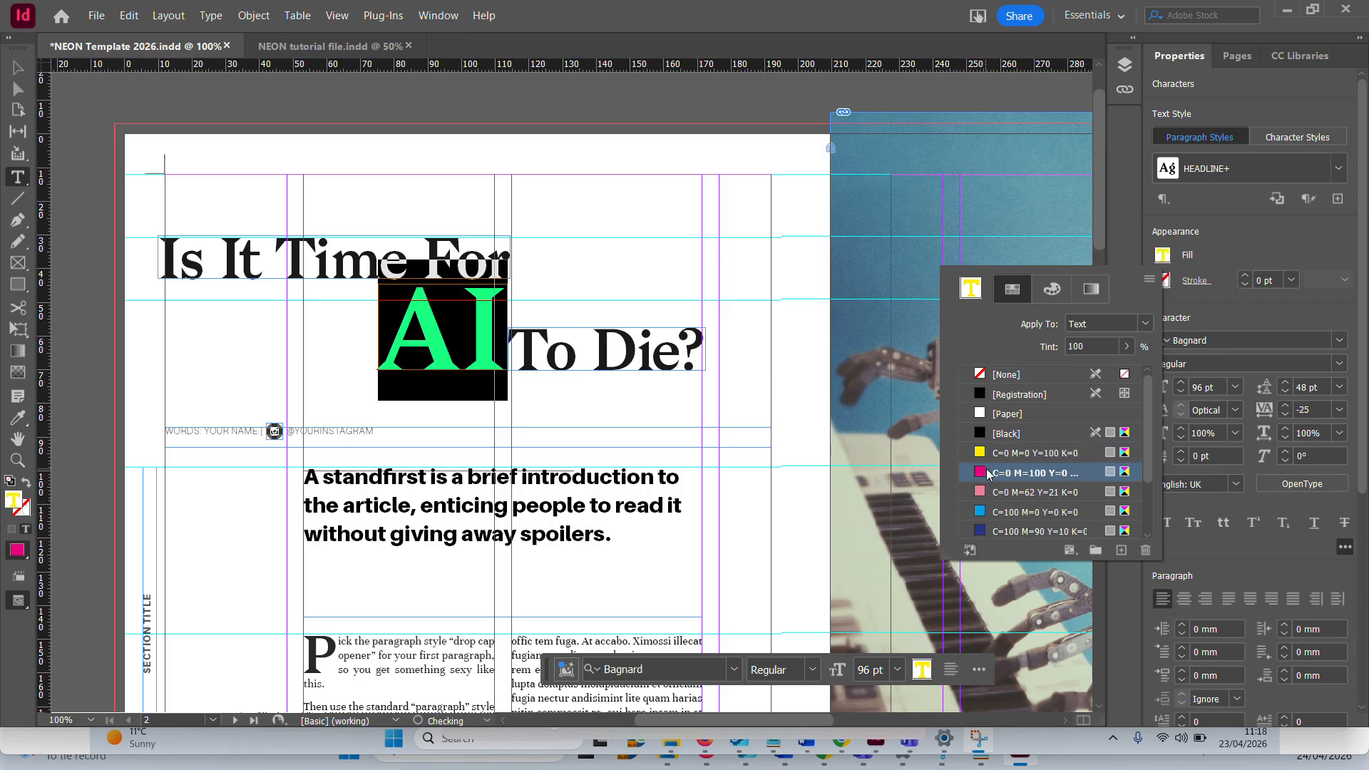
pyautogui.click(1003, 490)
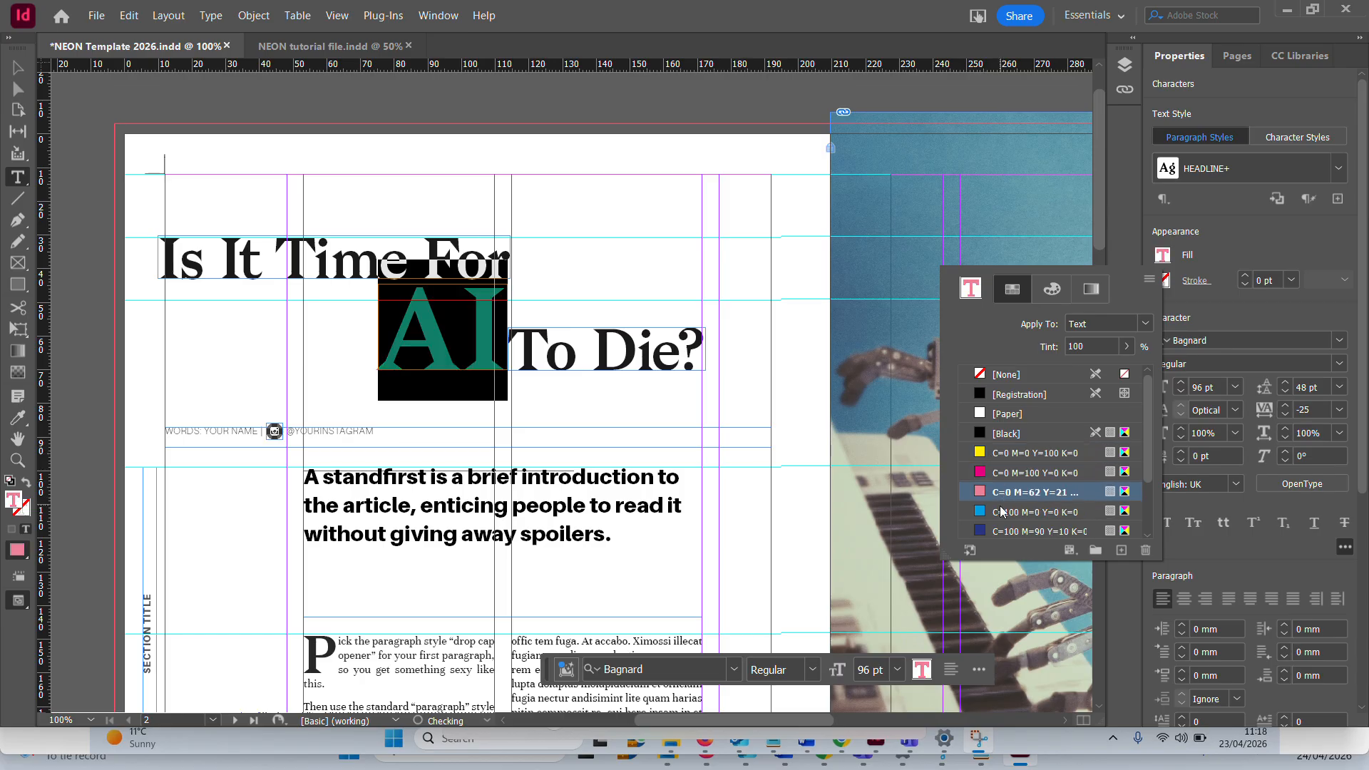
pyautogui.click(1002, 510)
pyautogui.scroll(-1, 998, 479)
pyautogui.click(999, 472)
pyautogui.click(1002, 492)
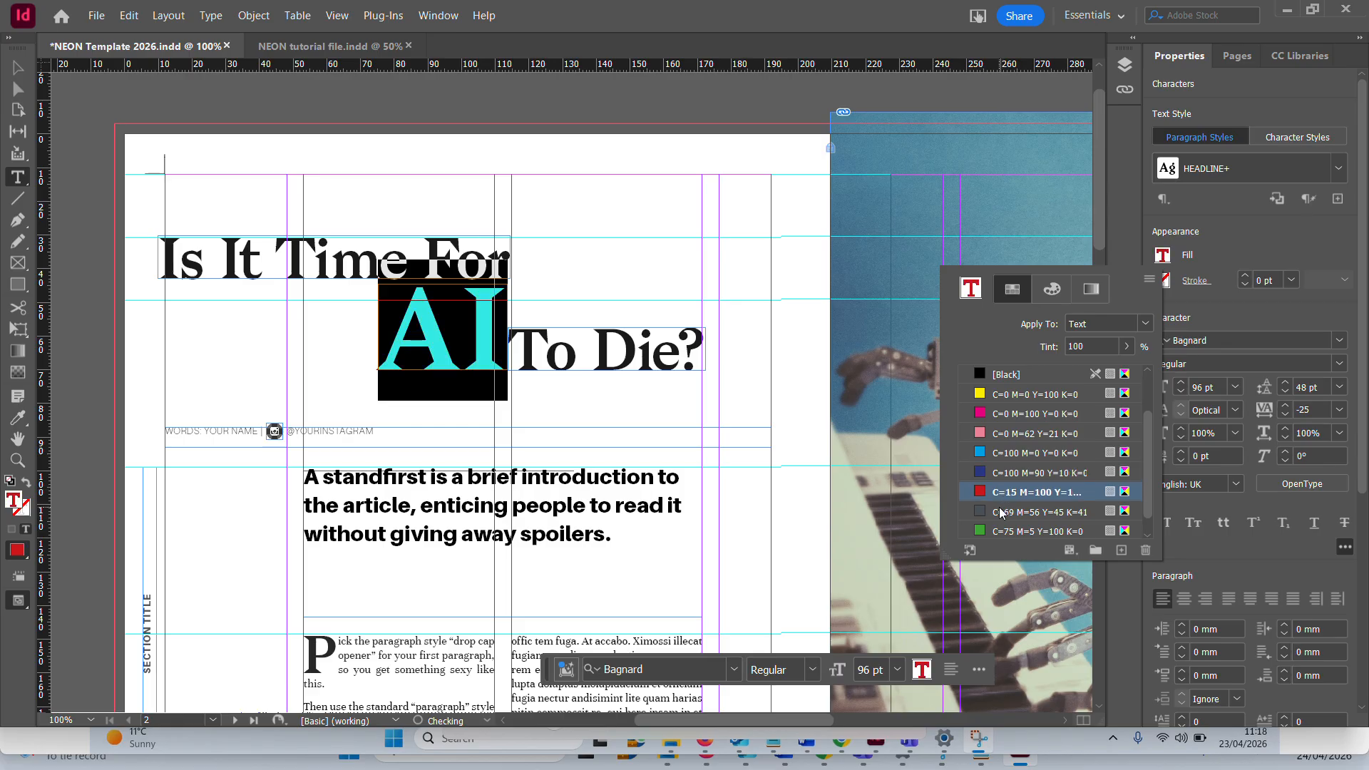
pyautogui.scroll(-1, 1005, 485)
pyautogui.click(1011, 499)
pyautogui.click(1007, 510)
pyautogui.scroll(2, 1003, 462)
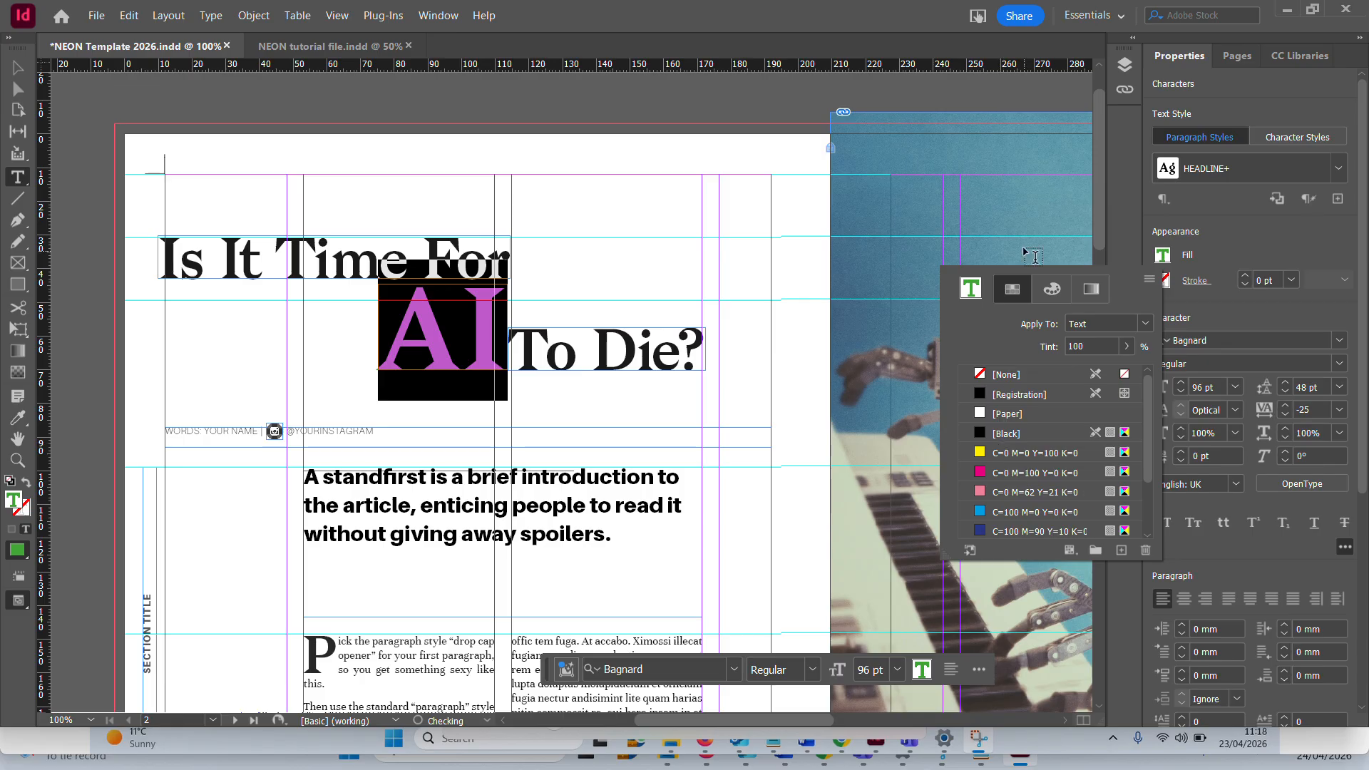
# Try out the tint control for the "AI" text's green fill and look at the Colour settings
pyautogui.click(1042, 283)
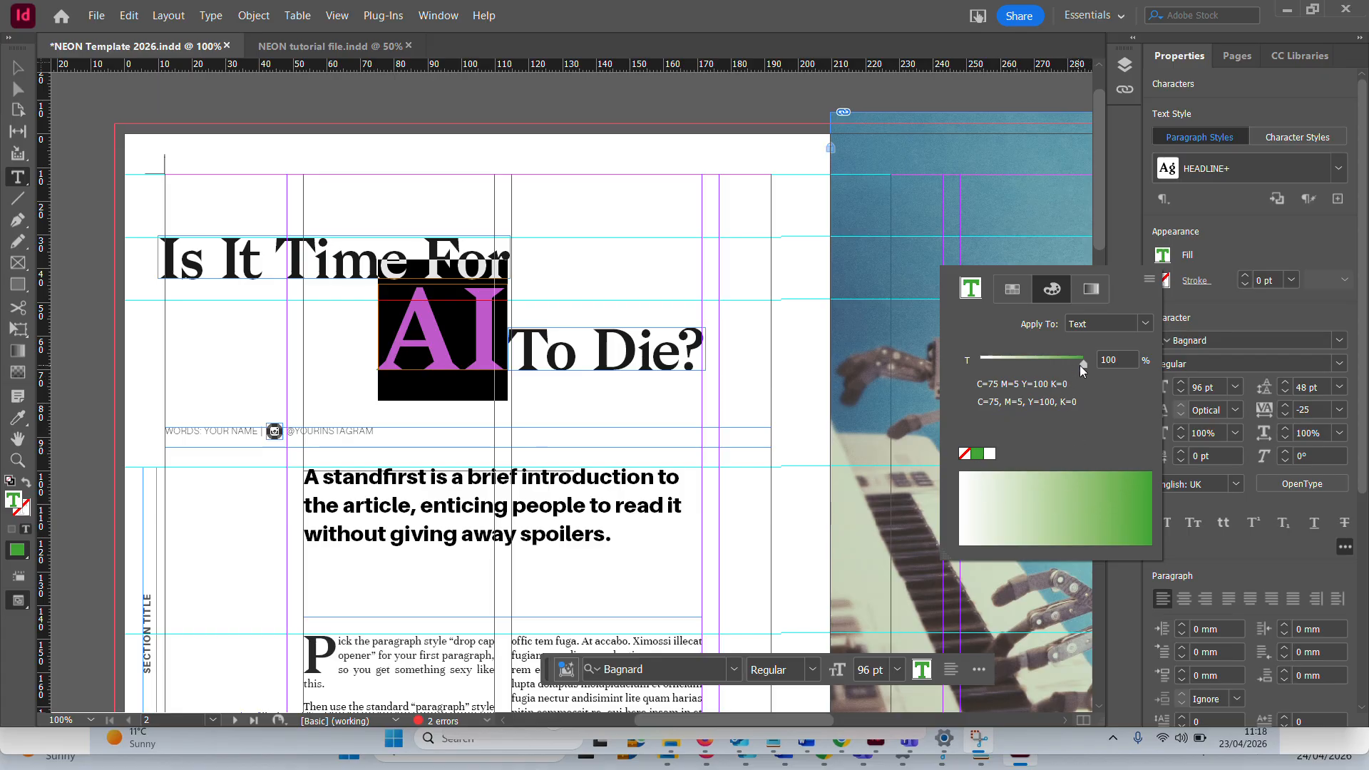
pyautogui.moveTo(1040, 366); pyautogui.dragTo(1094, 379)
pyautogui.click(1019, 290)
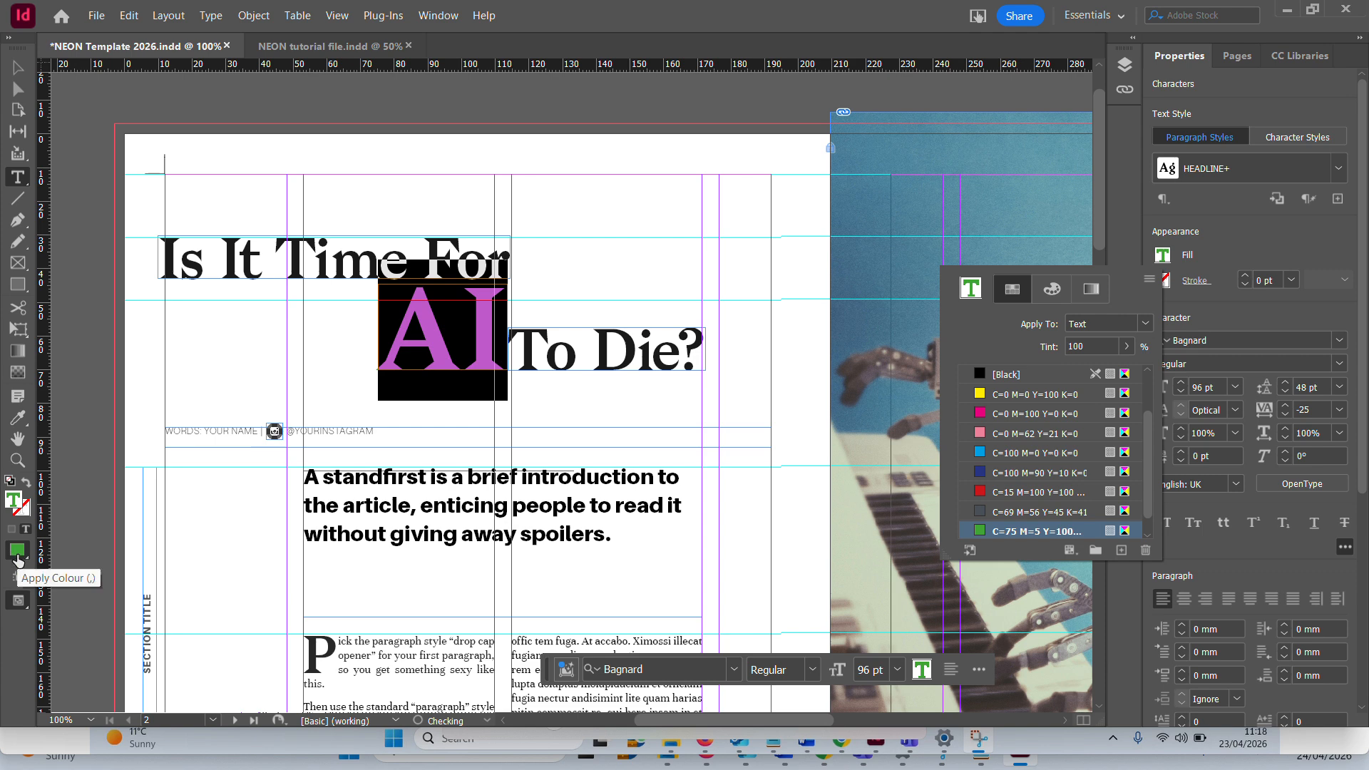
pyautogui.click(17, 559)
pyautogui.click(17, 559)
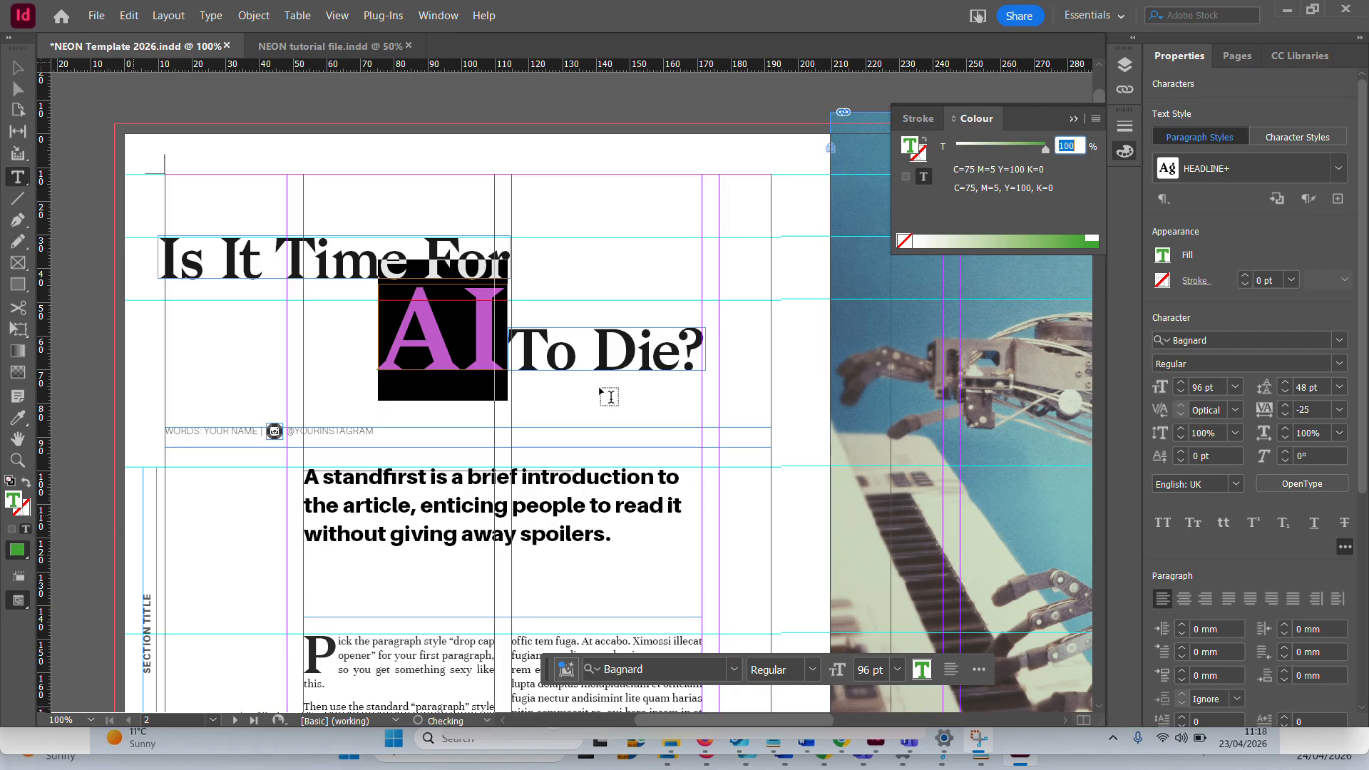
pyautogui.click(1072, 121)
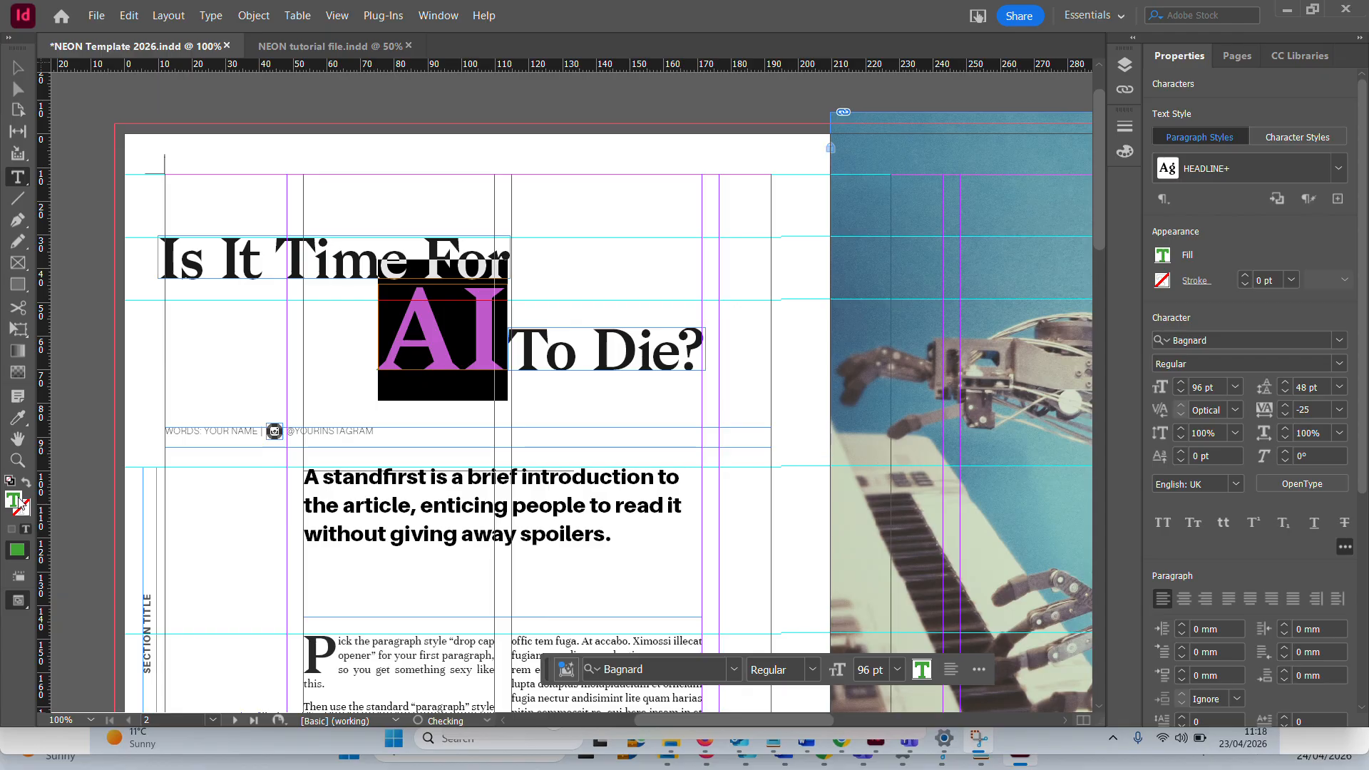
pyautogui.doubleClick(16, 500)
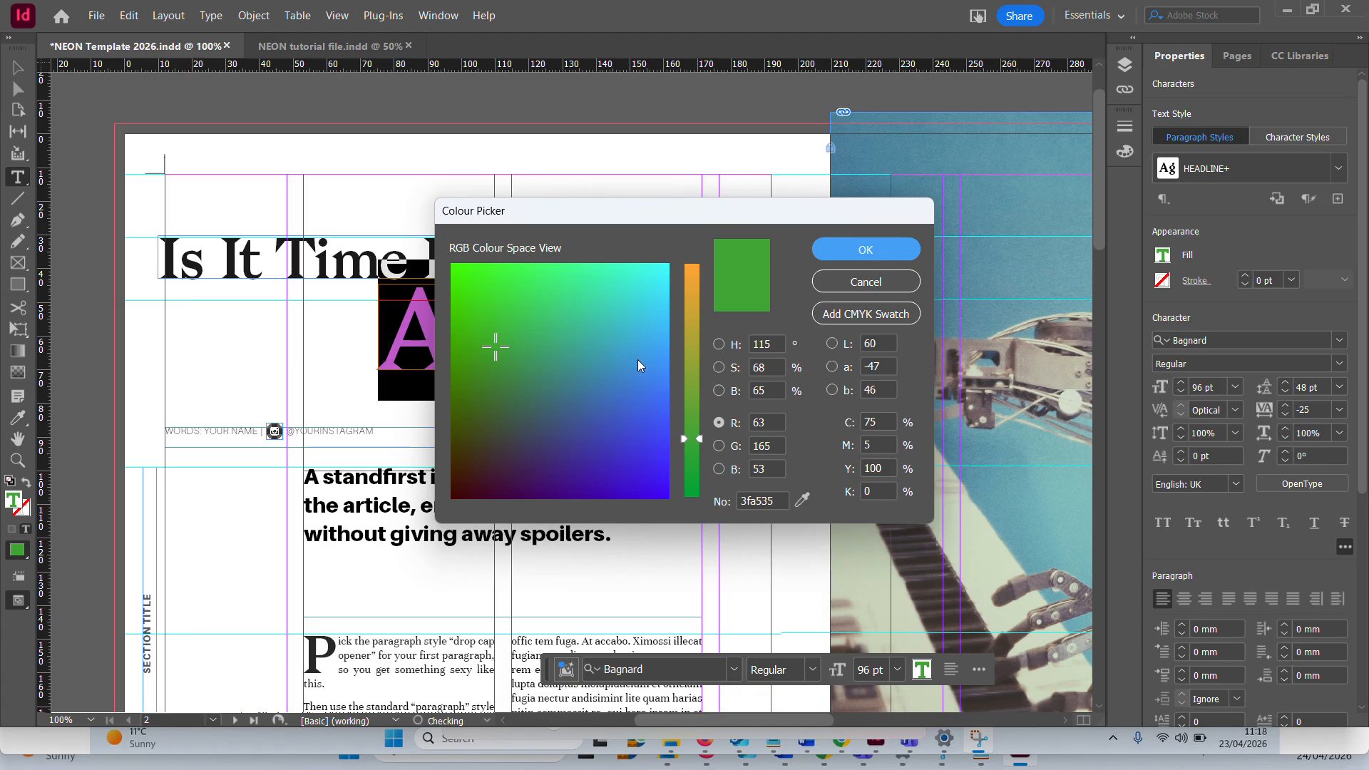
pyautogui.moveTo(621, 422); pyautogui.dragTo(627, 453)
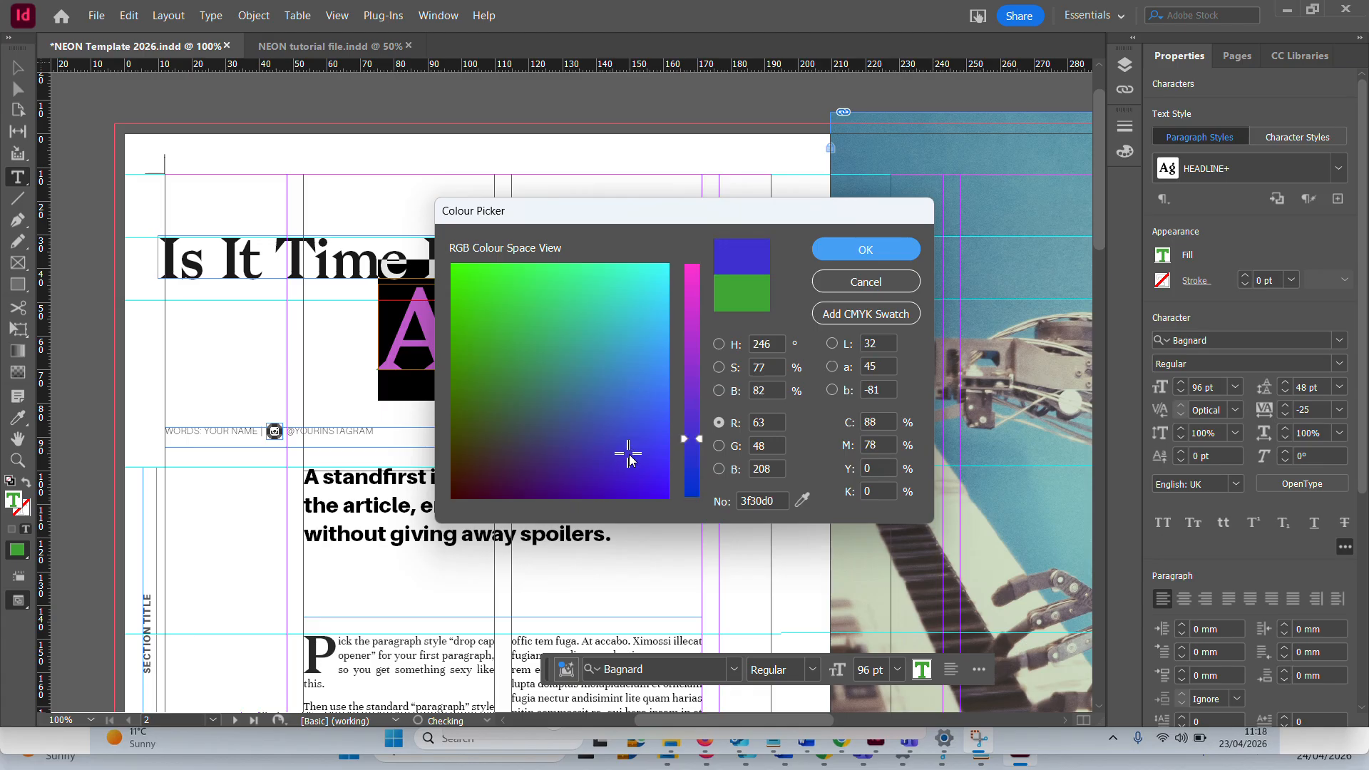
pyautogui.click(627, 403)
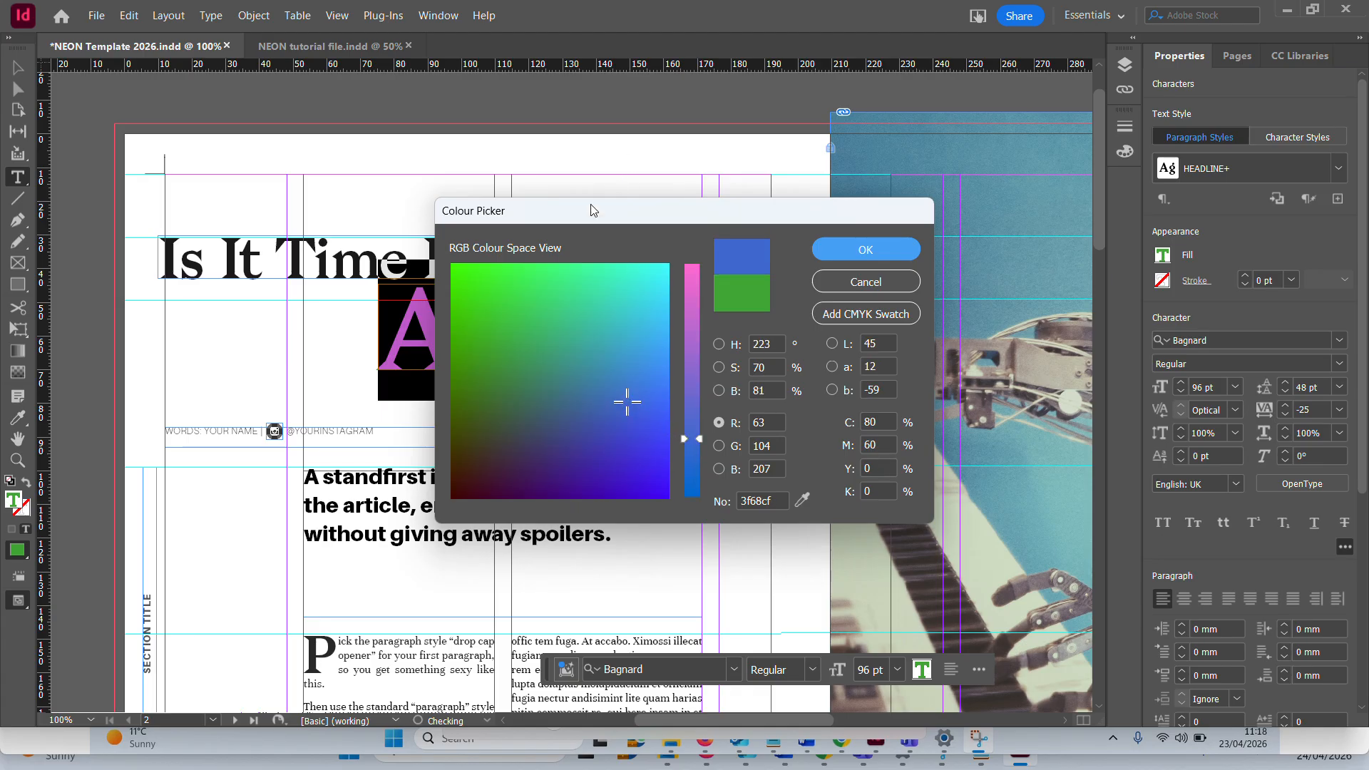
pyautogui.moveTo(592, 216); pyautogui.dragTo(891, 169)
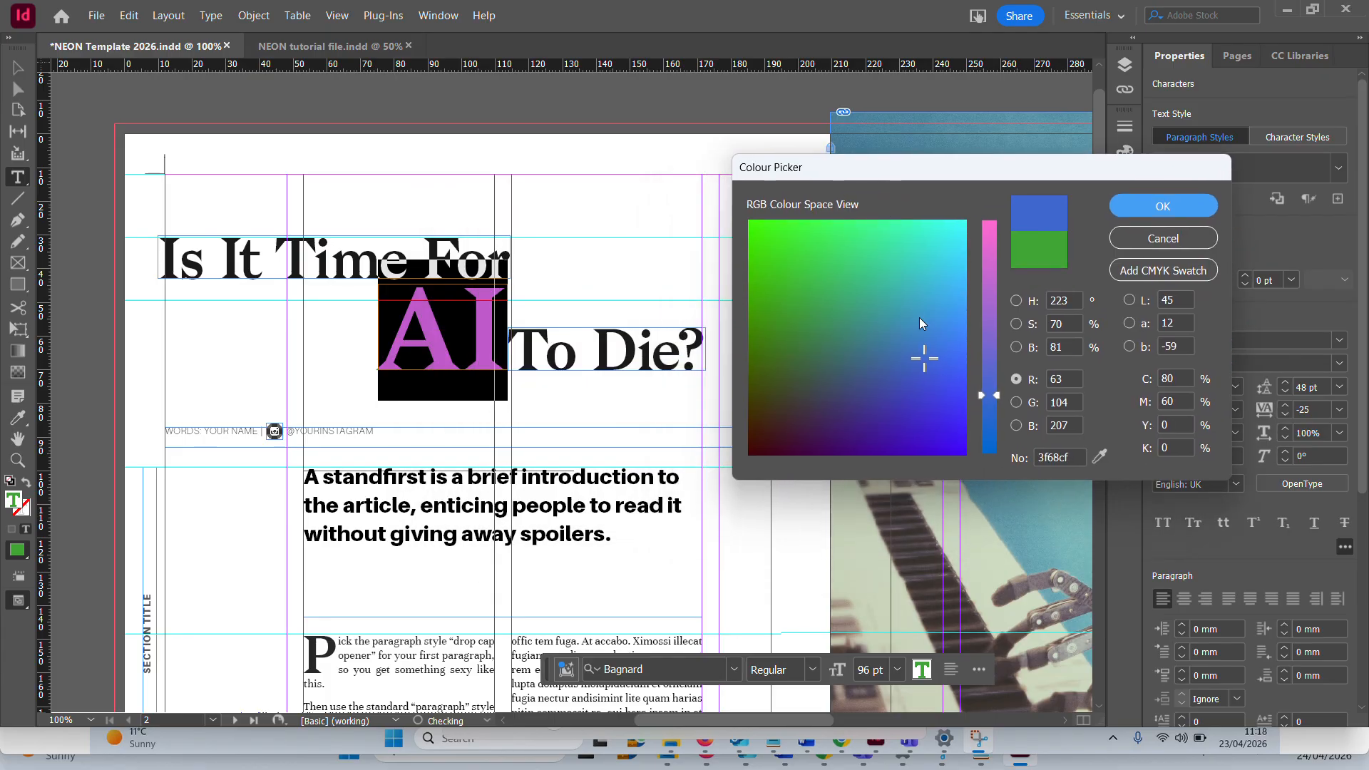
pyautogui.moveTo(919, 323)
pyautogui.mouseDown()
pyautogui.moveTo(889, 318)
pyautogui.moveTo(926, 304)
pyautogui.mouseUp()
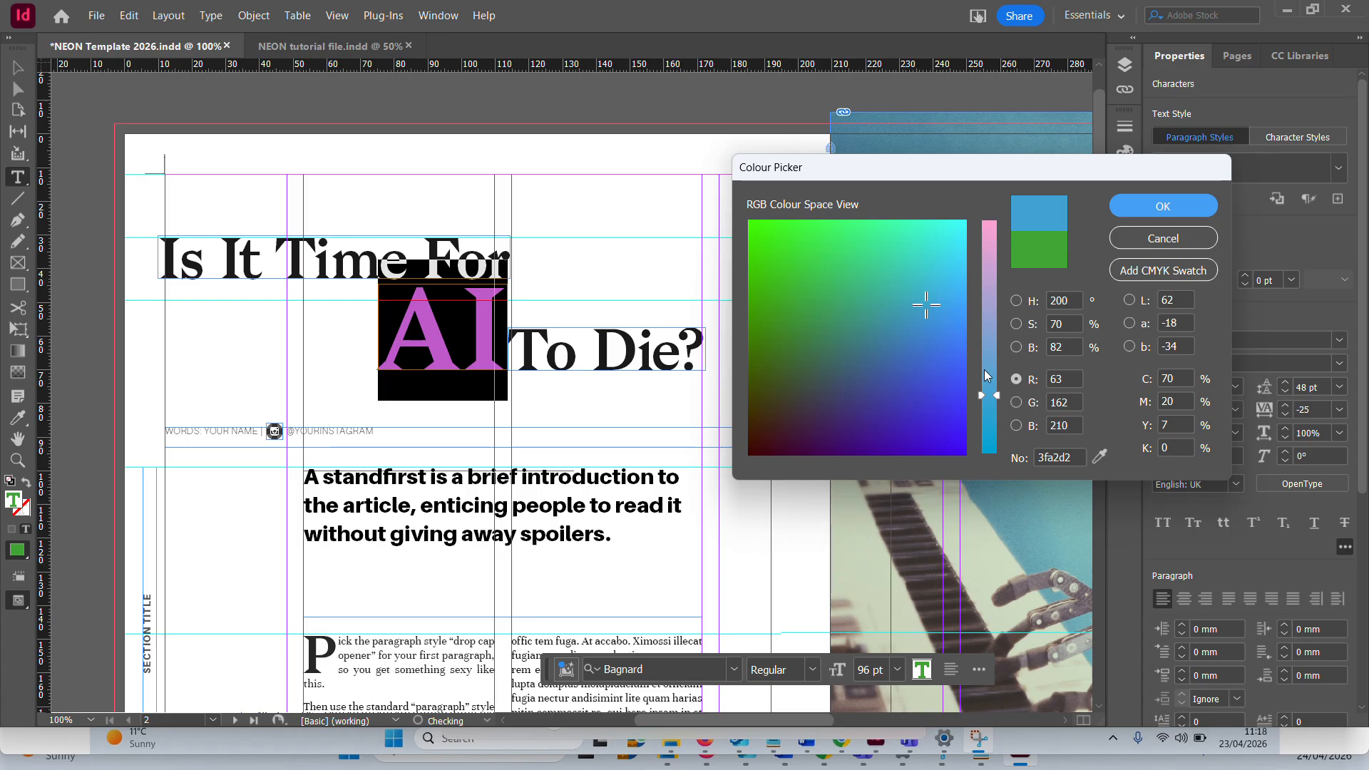
pyautogui.moveTo(995, 390); pyautogui.dragTo(971, 376)
pyautogui.moveTo(931, 290); pyautogui.dragTo(749, 245)
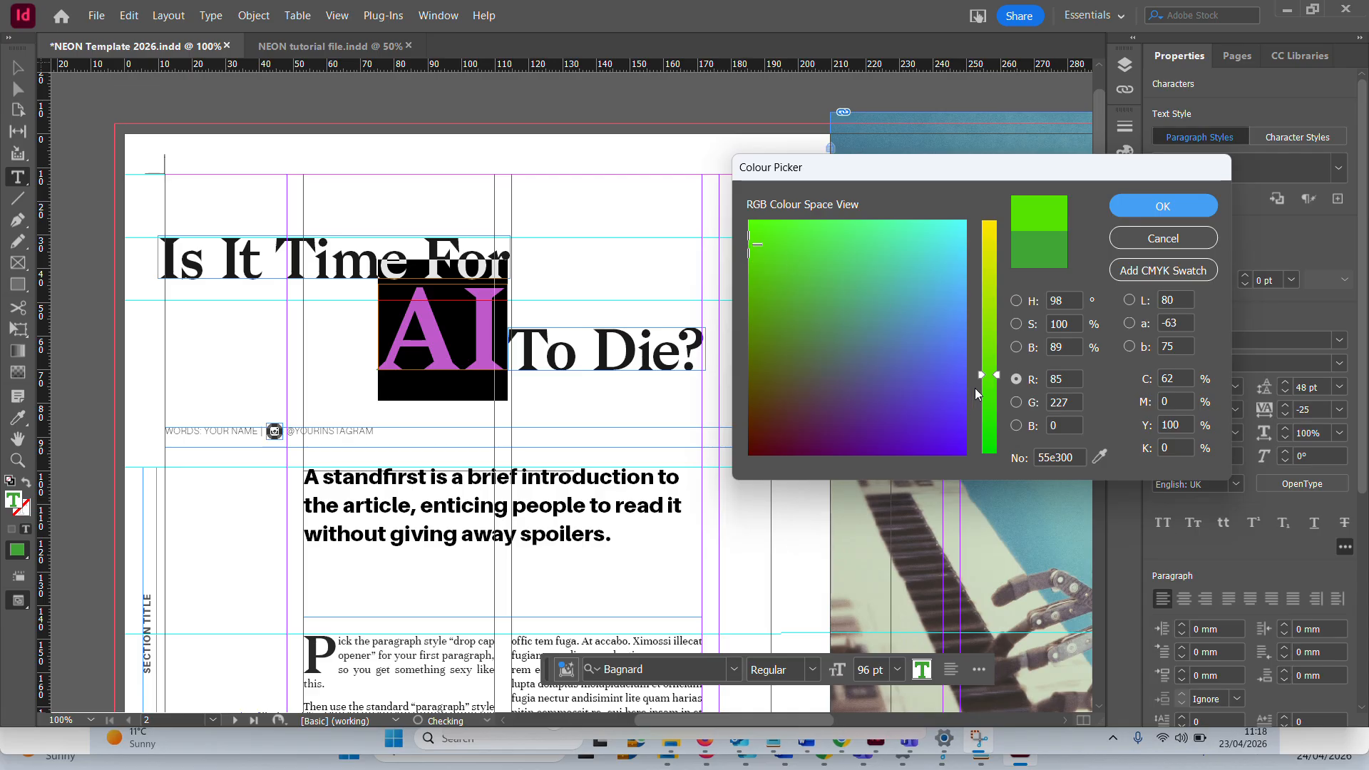
pyautogui.moveTo(980, 367); pyautogui.dragTo(971, 251)
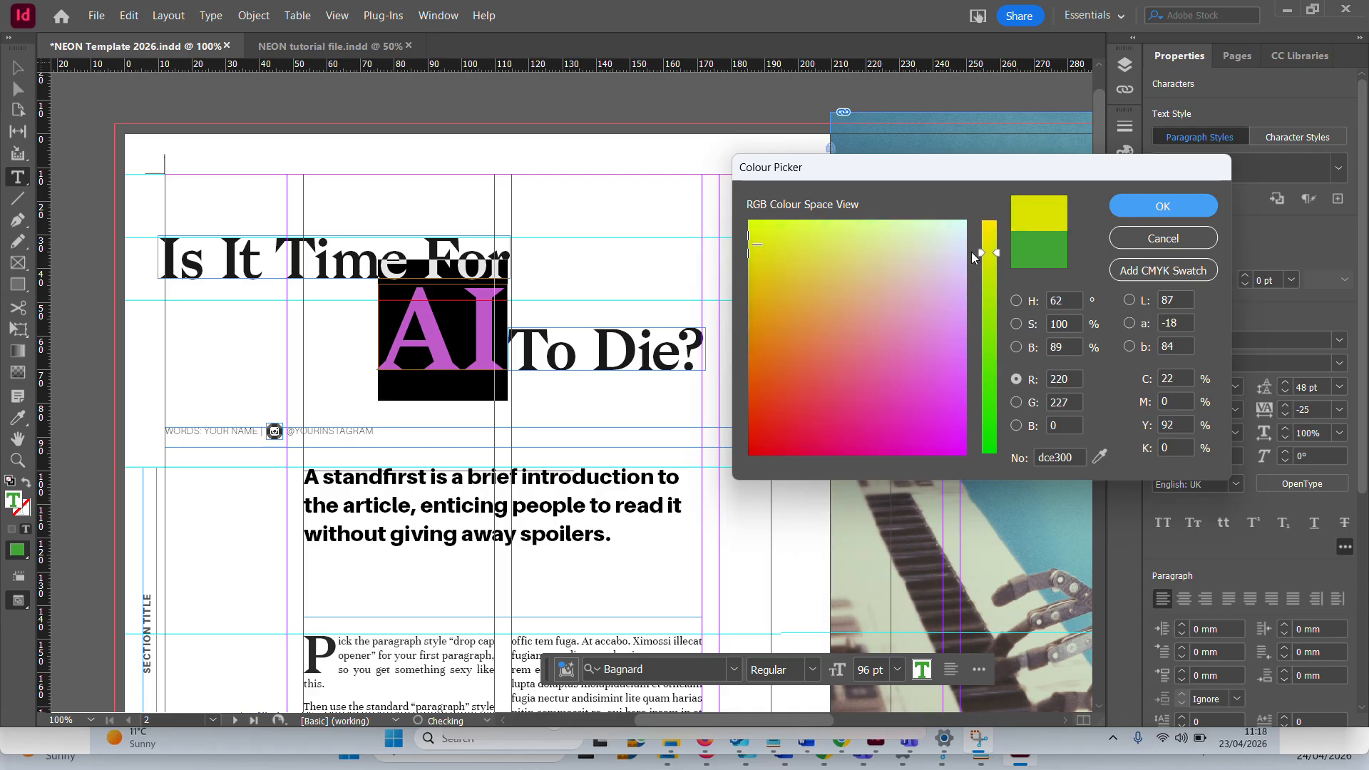
pyautogui.moveTo(738, 241); pyautogui.dragTo(827, 358)
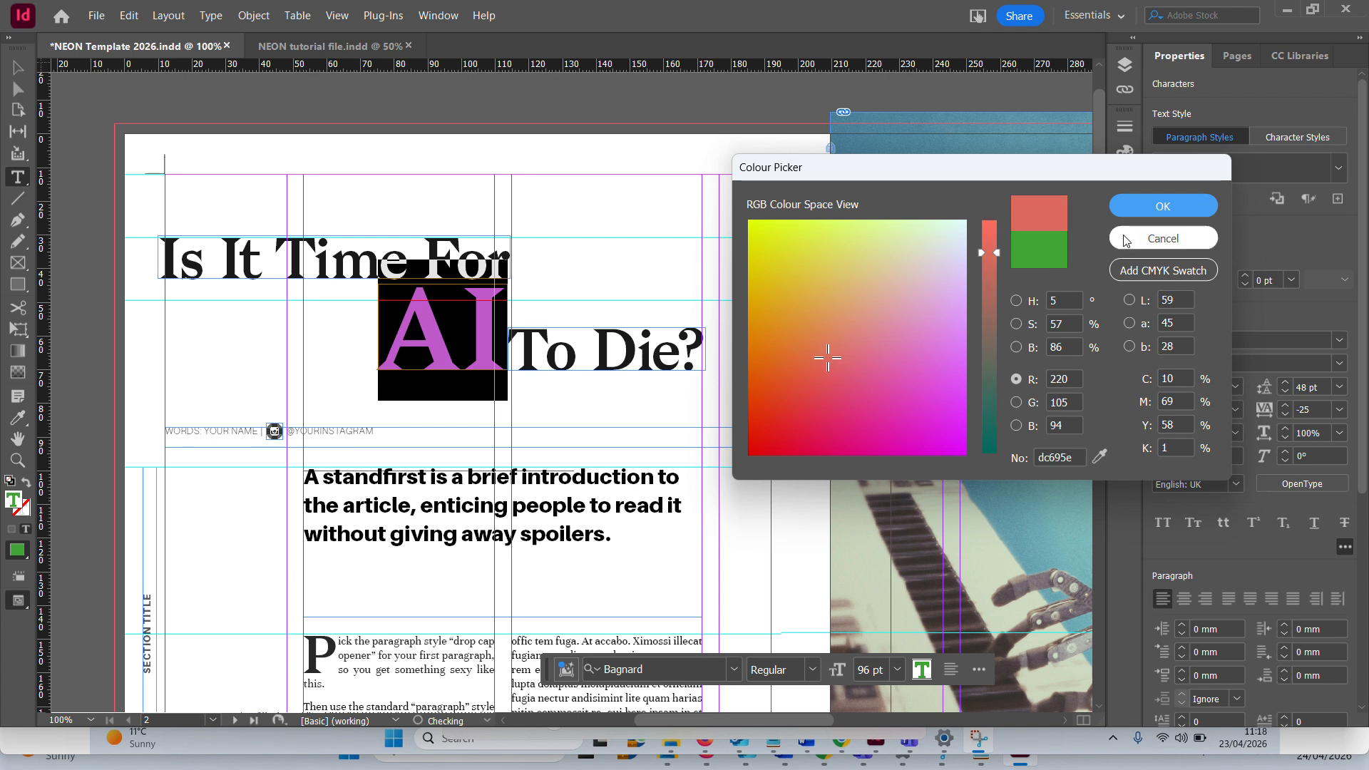
pyautogui.click(1162, 238)
pyautogui.press('Escape')
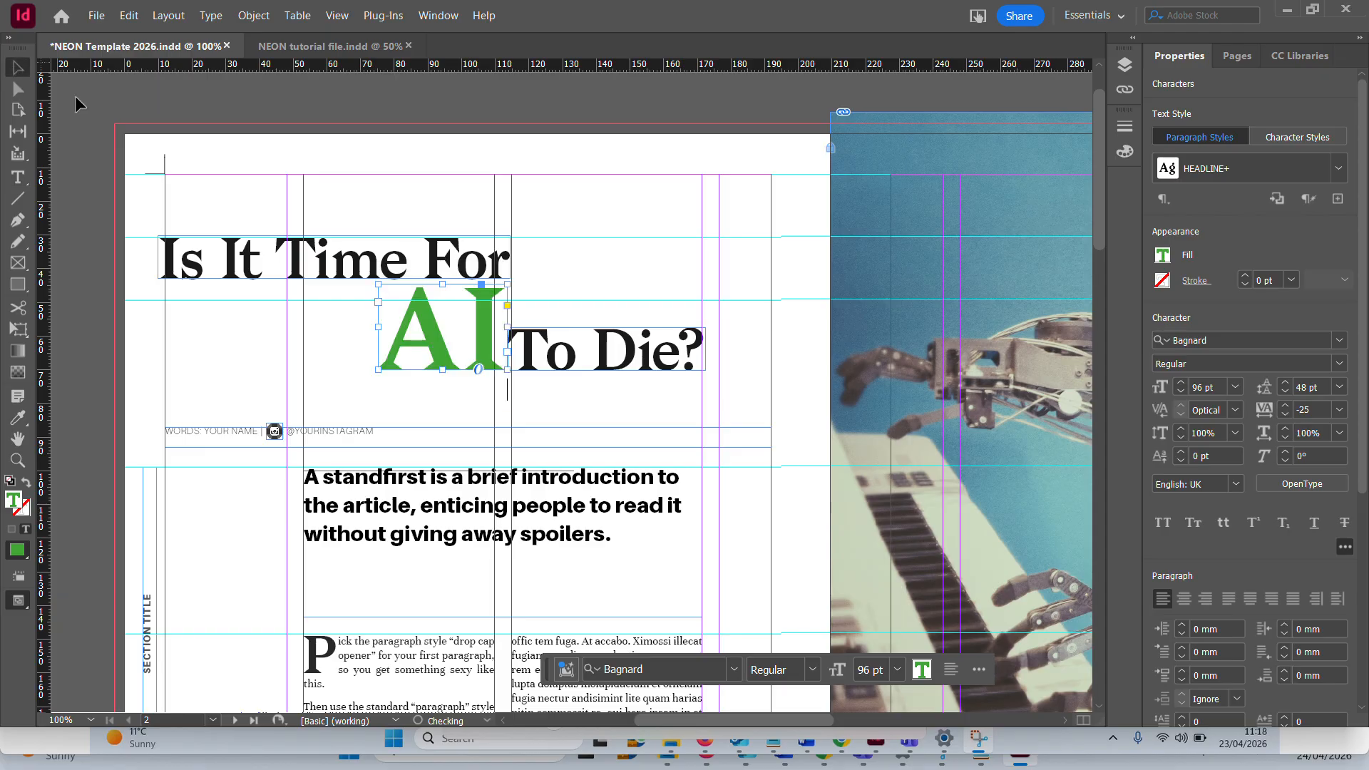
# Reselect the headline word "AI", set its fill to the Black swatch and deselect the text
pyautogui.doubleClick(428, 328)
pyautogui.moveTo(379, 335); pyautogui.dragTo(493, 341)
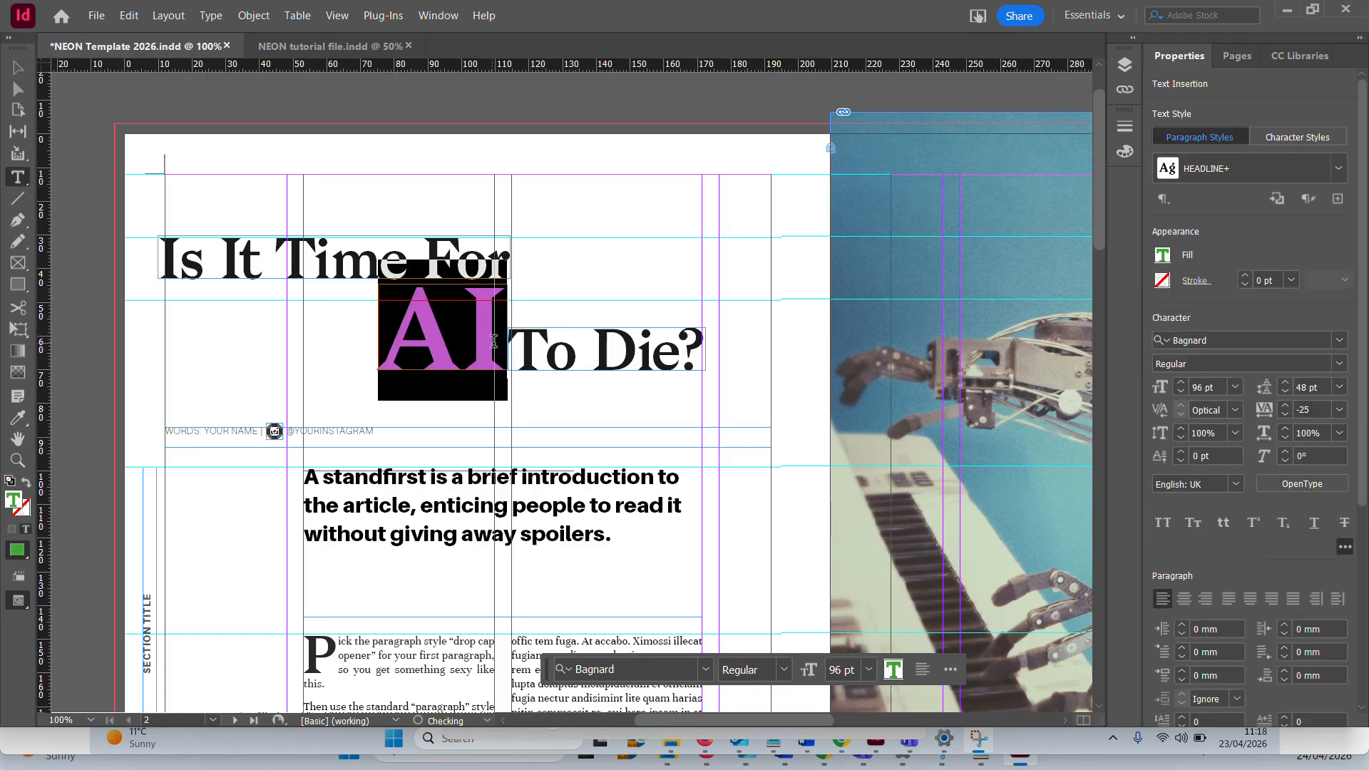
pyautogui.click(1162, 258)
pyautogui.click(1162, 258)
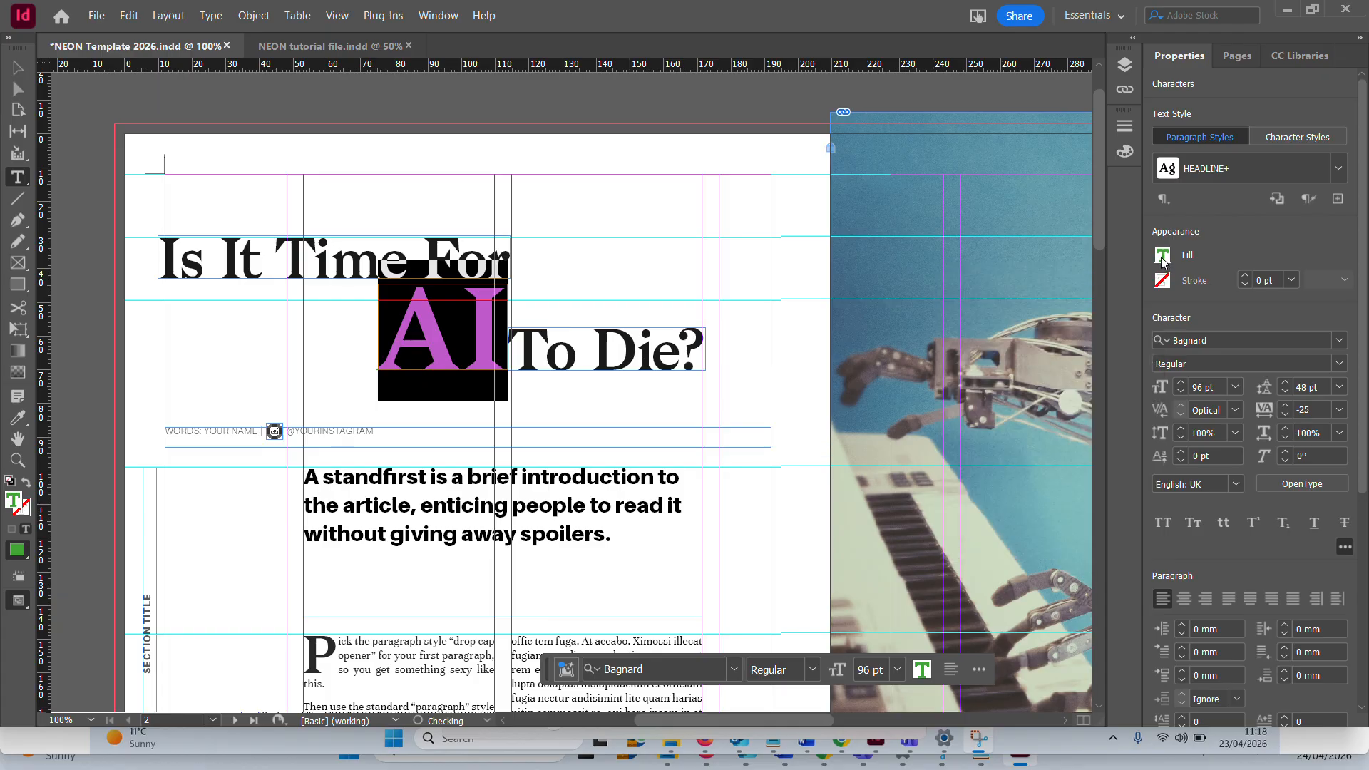
pyautogui.click(1162, 261)
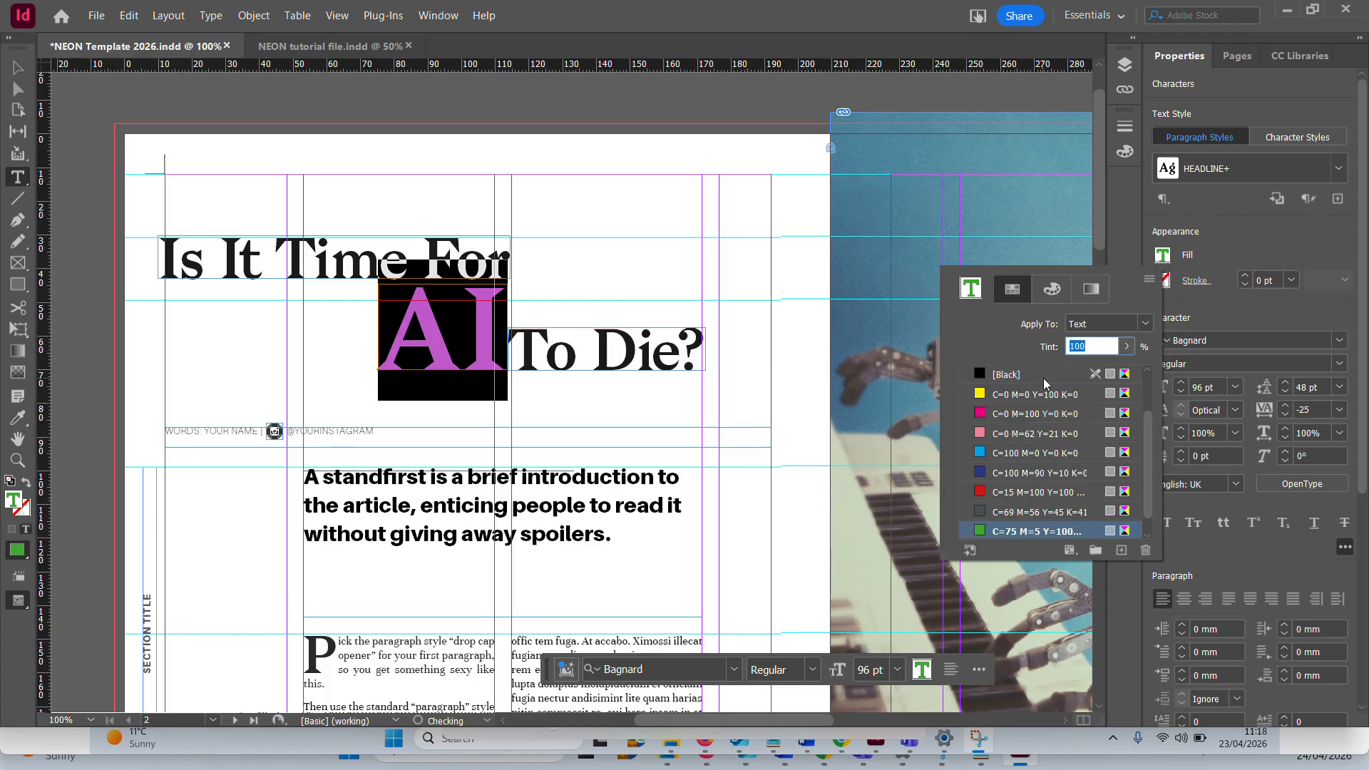
pyautogui.click(1042, 375)
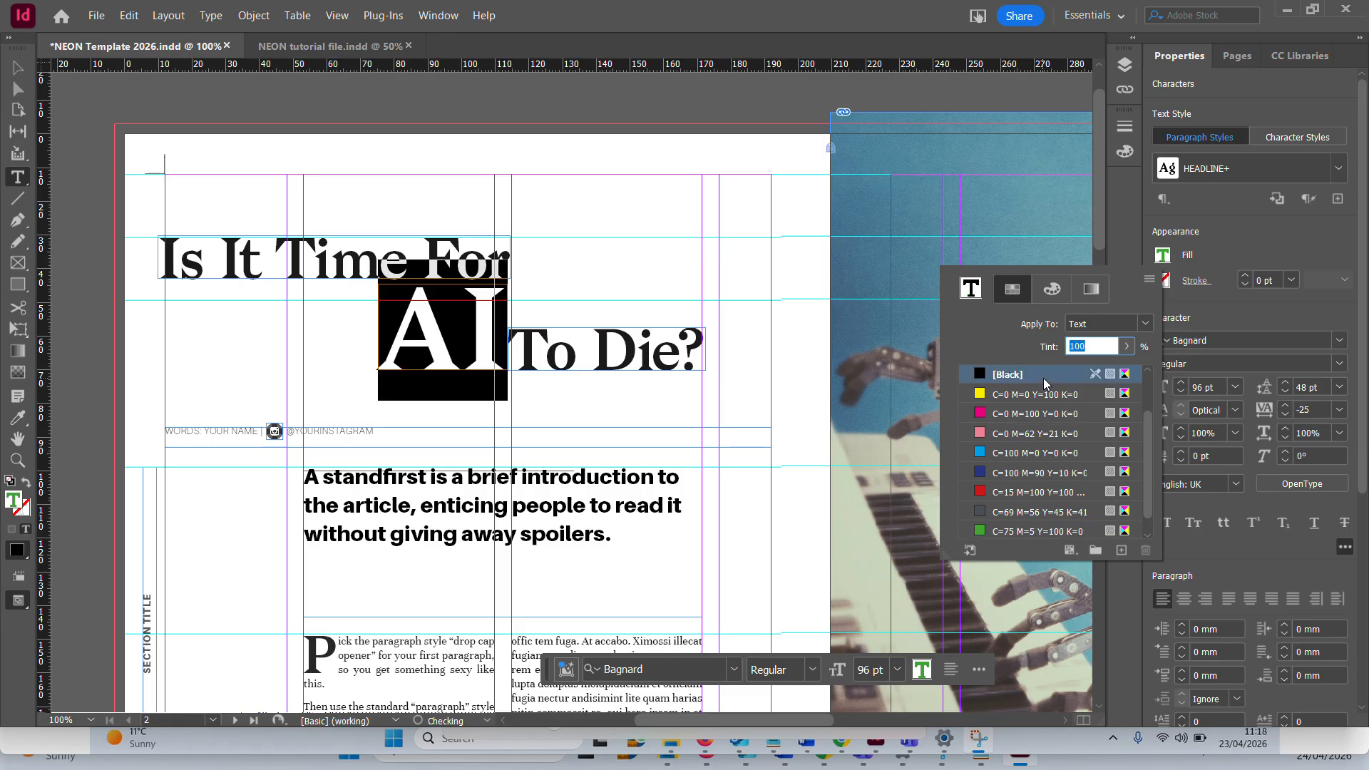
pyautogui.click(355, 92)
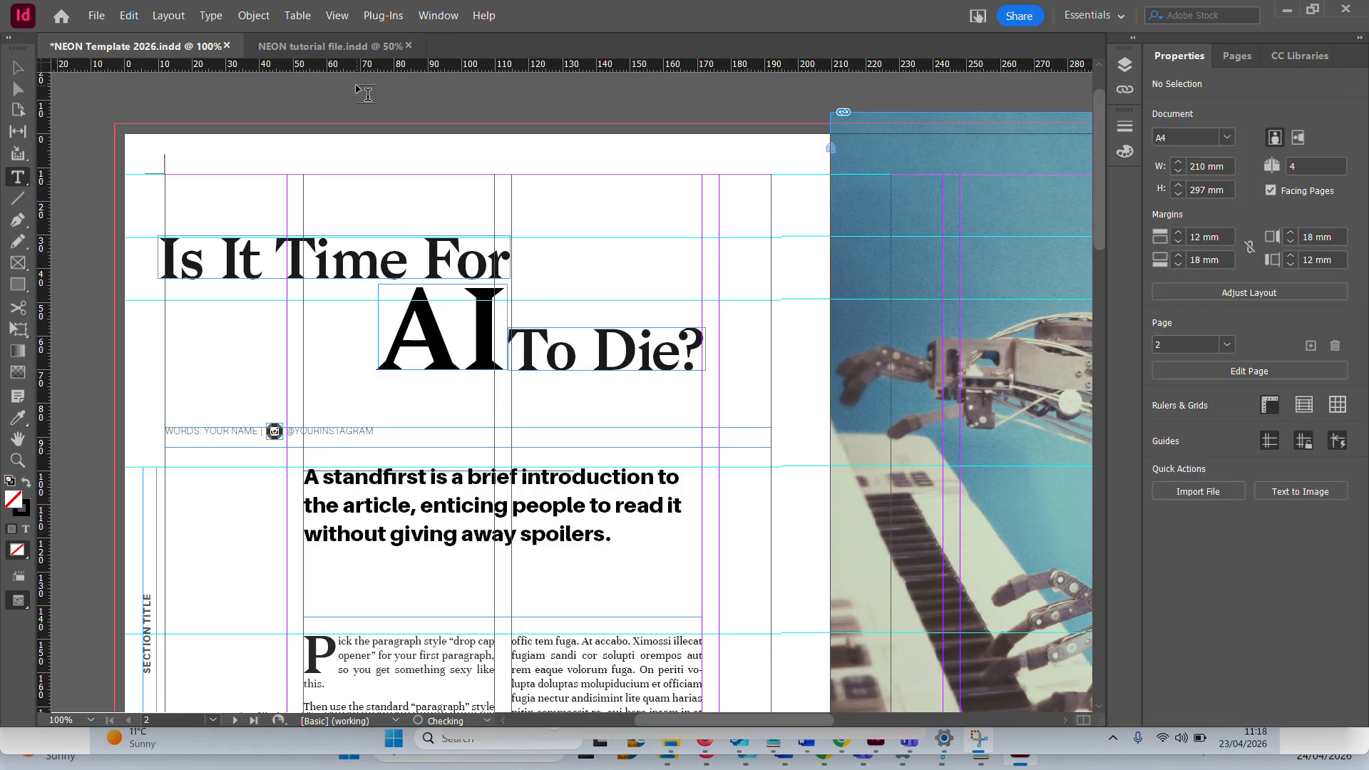
# Try to sample the blue background of the robot photo with the Eyedropper tool
pyautogui.hotkey('ctrl', '-')
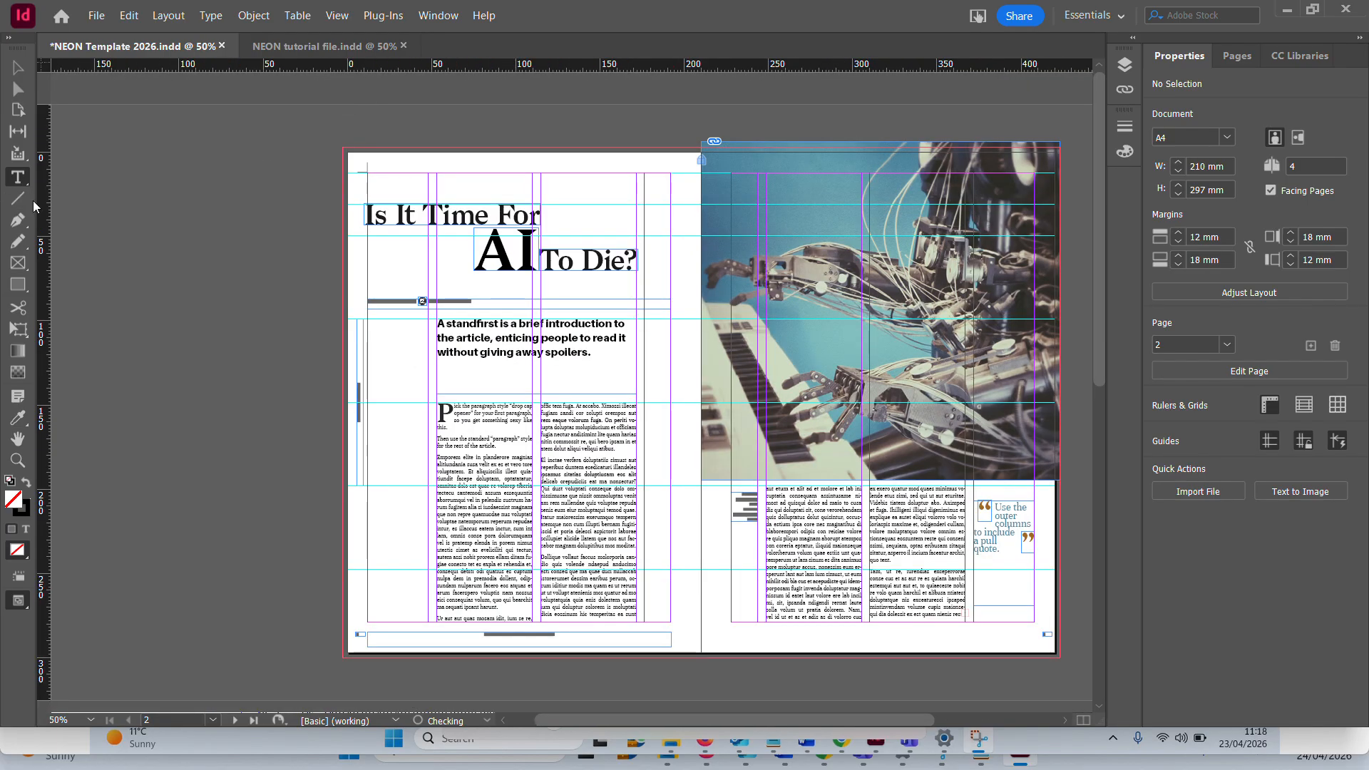
pyautogui.click(16, 425)
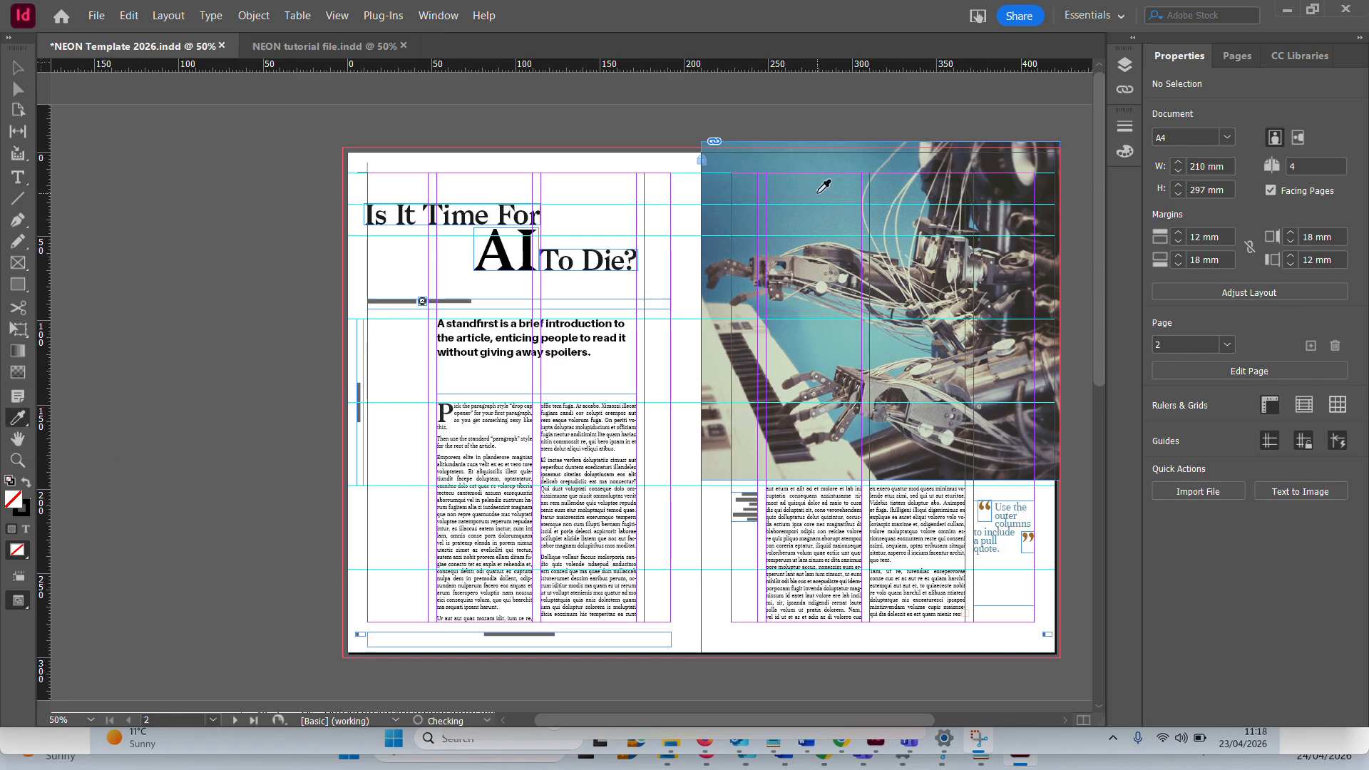
pyautogui.click(813, 188)
# Show the document's layers and unlock the Robot Music.jpg image
pyautogui.hotkey('ctrl', '1')
pyautogui.scroll(5, 789, 151)
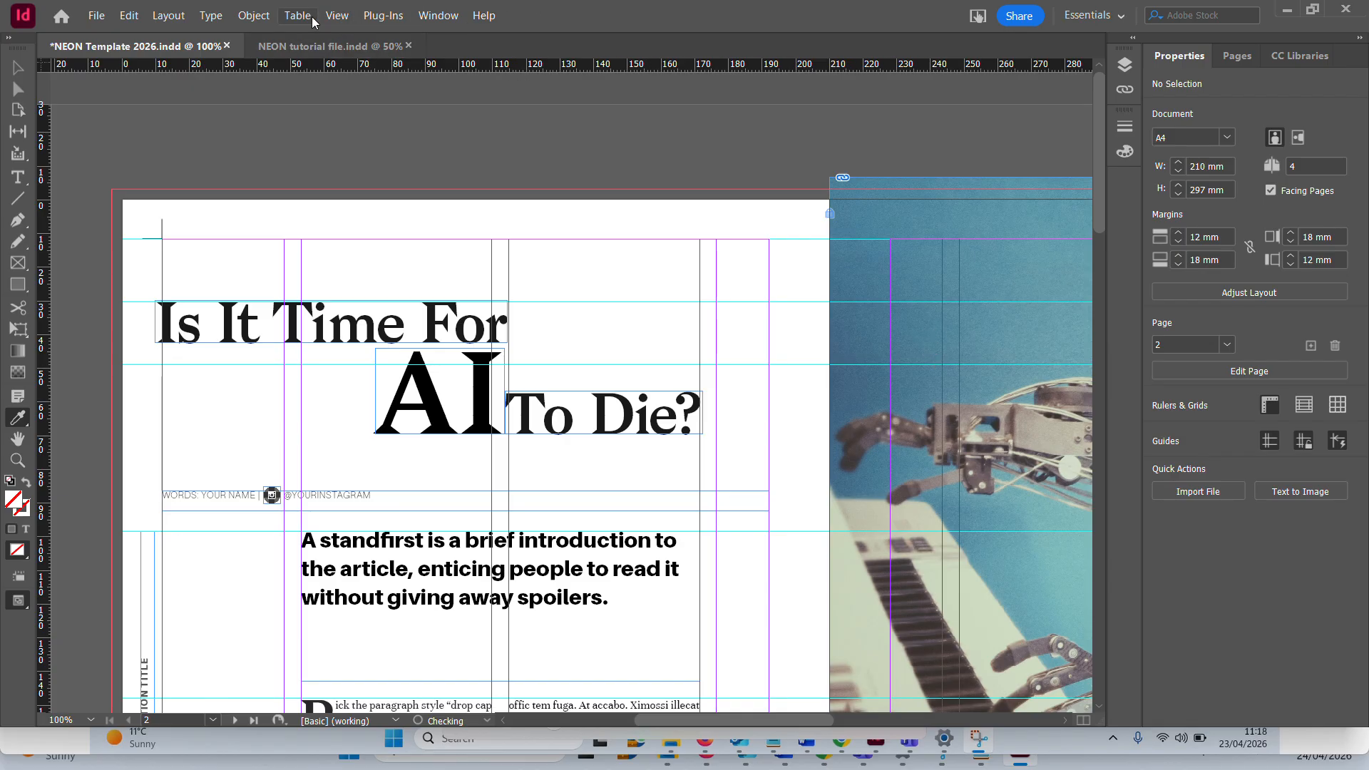
pyautogui.click(349, 14)
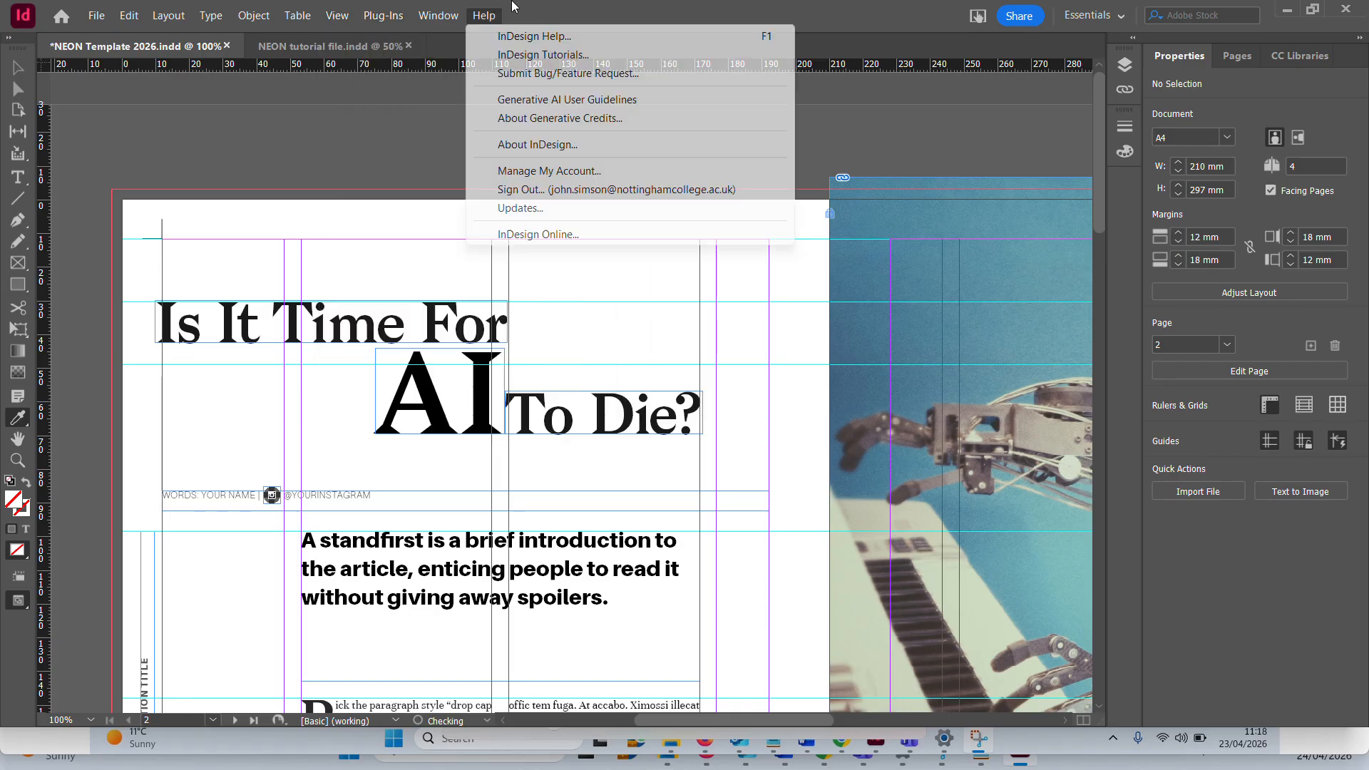
pyautogui.moveTo(449, 16)
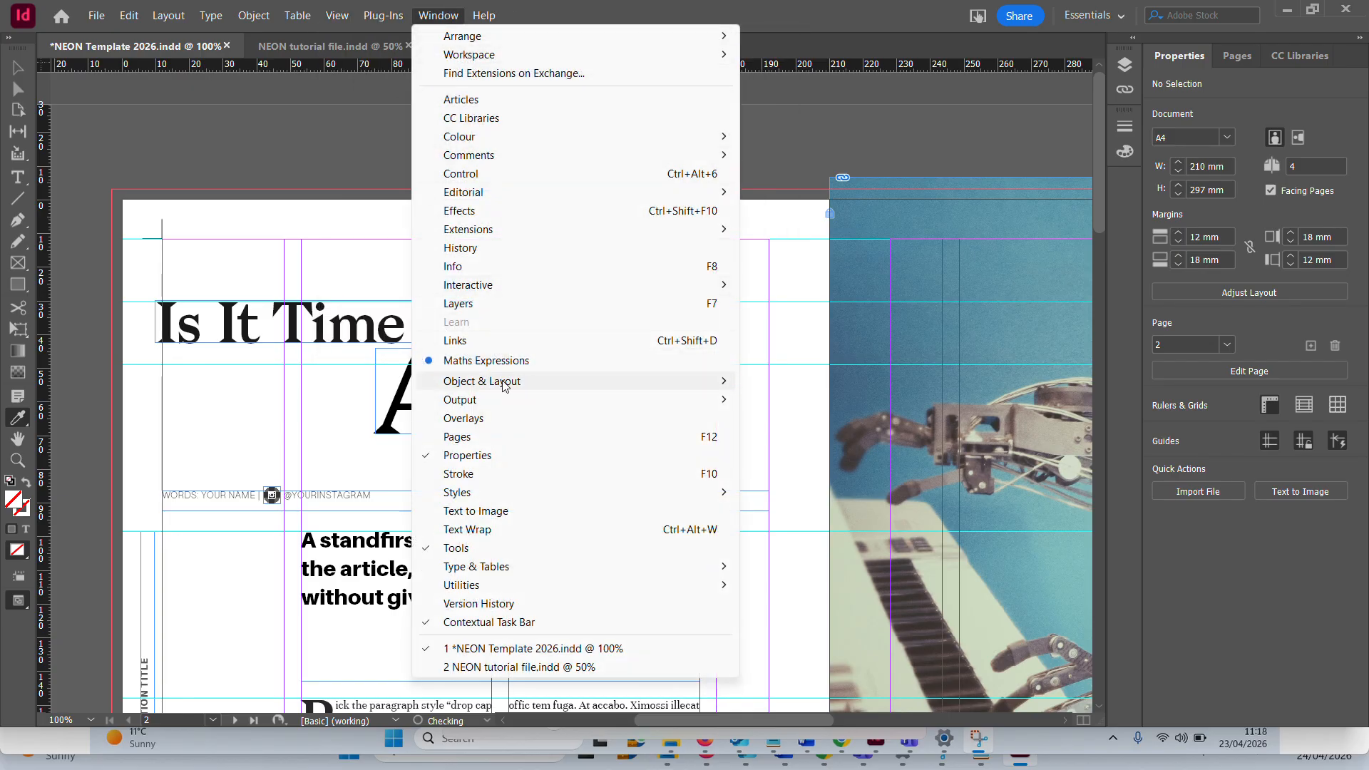
pyautogui.click(497, 312)
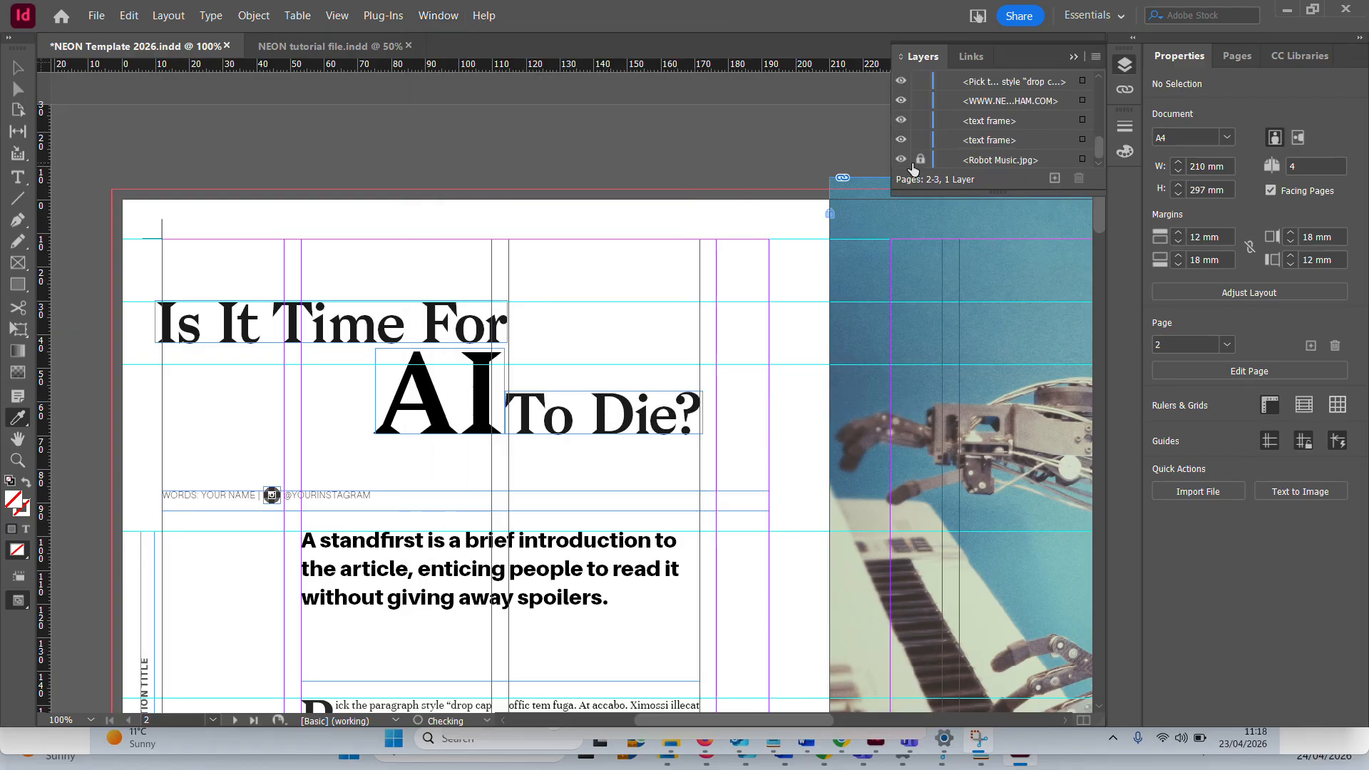
pyautogui.click(920, 160)
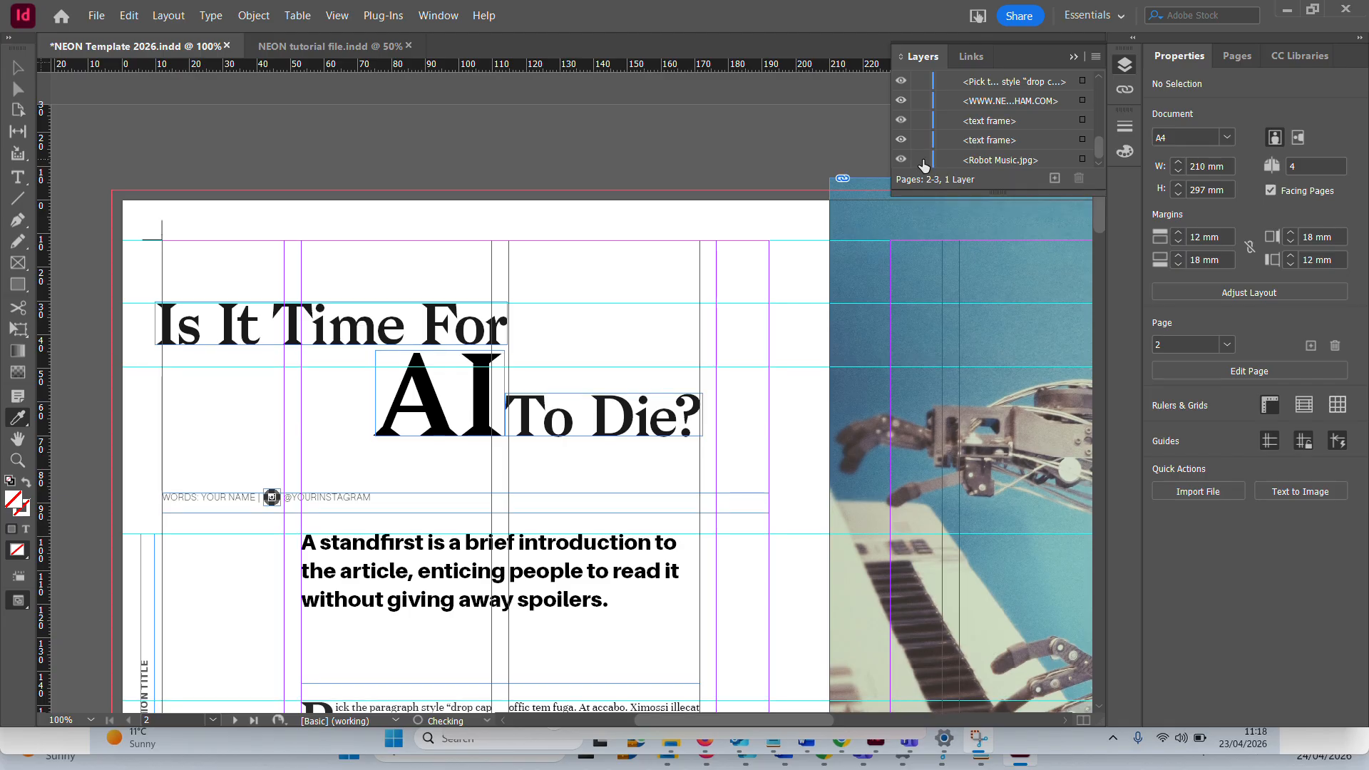
# Make sure the Robot Music.jpg image is unlocked and sample the photo's blue background with the Eyedropper tool
pyautogui.click(920, 160)
pyautogui.click(921, 159)
pyautogui.click(870, 212)
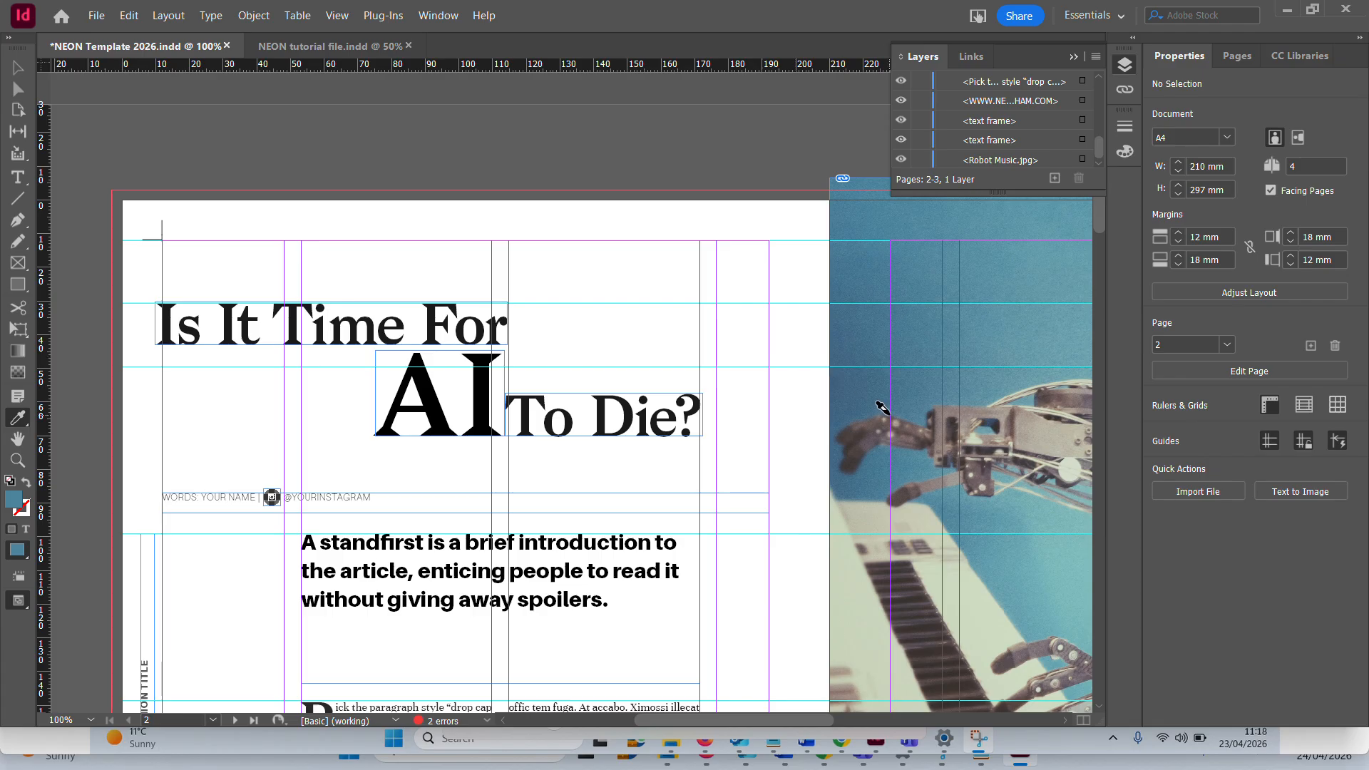
pyautogui.click(18, 74)
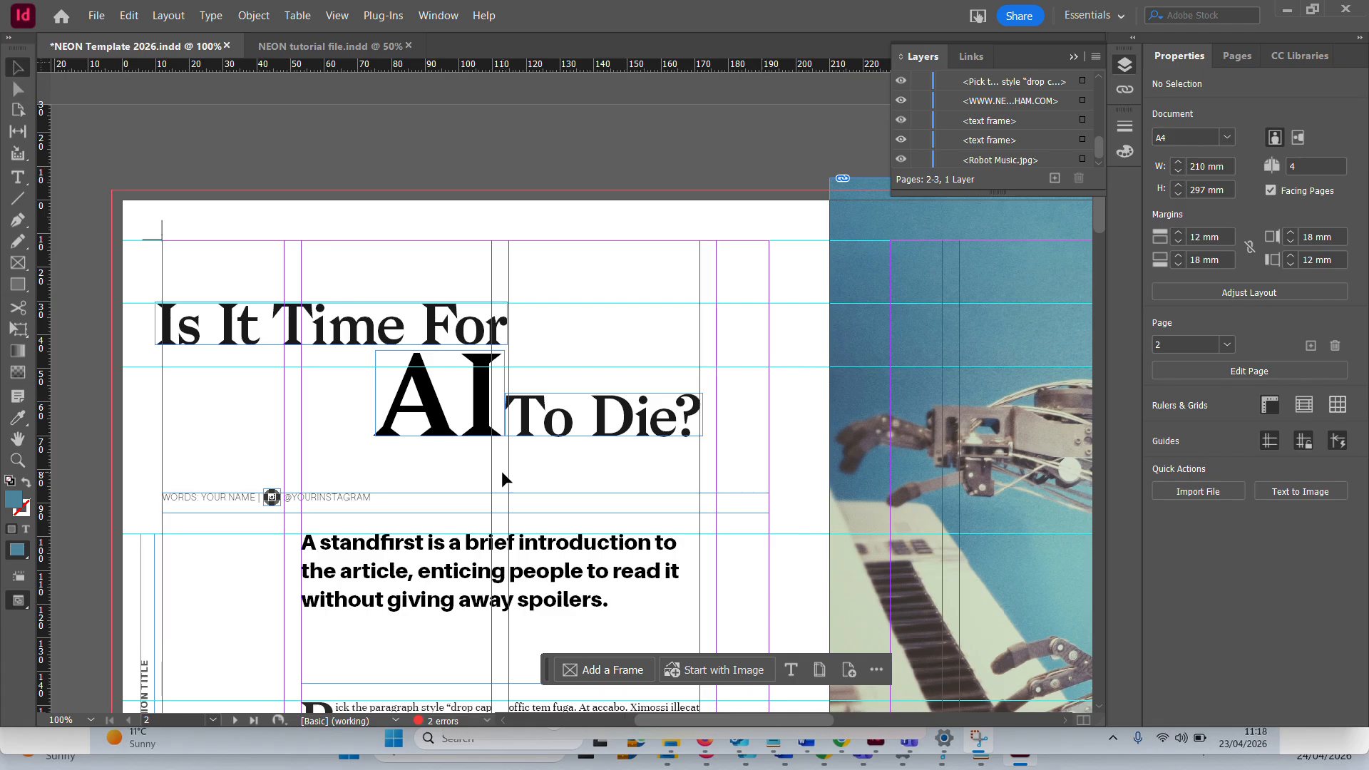
# Select the headline word "AI", fill it with blue sampled from the robot photo using the Eyedropper tool, and deselect it
pyautogui.doubleClick(397, 394)
pyautogui.doubleClick(397, 393)
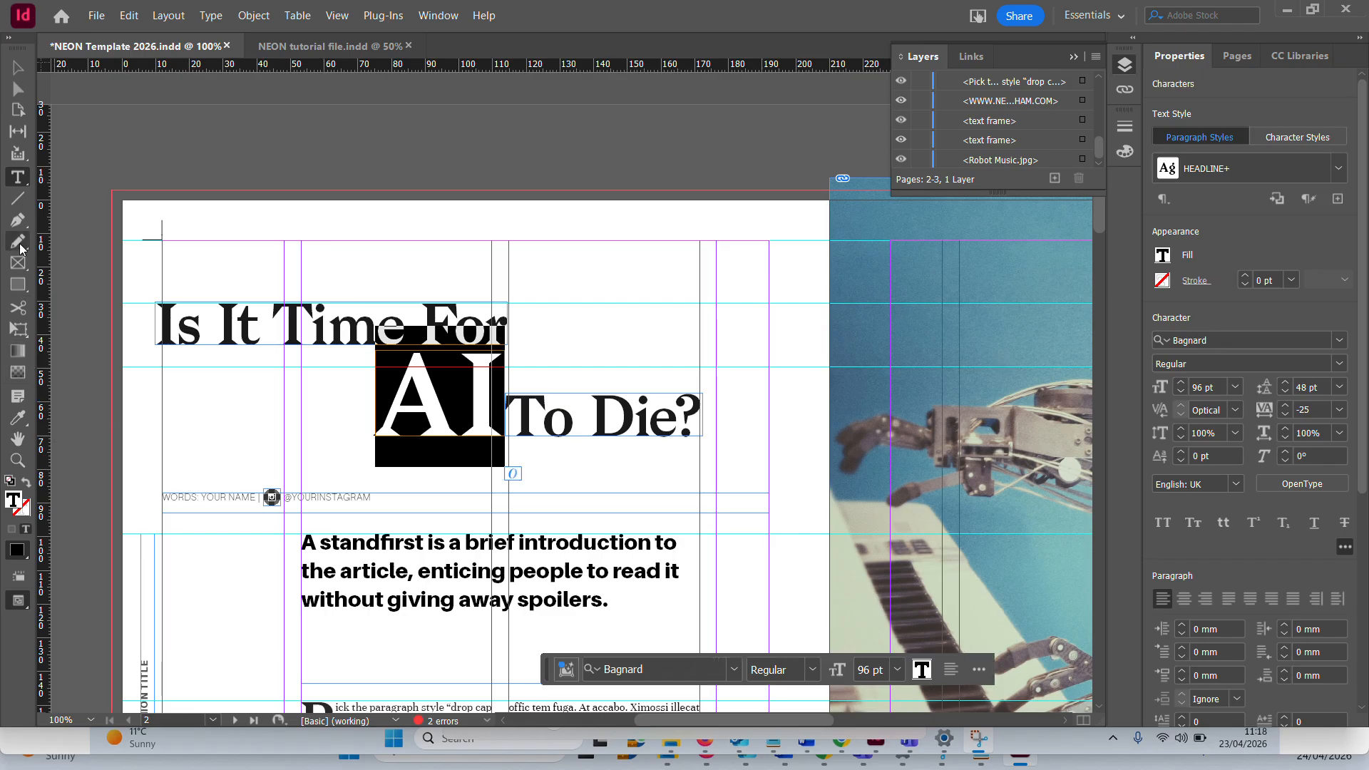
pyautogui.click(18, 417)
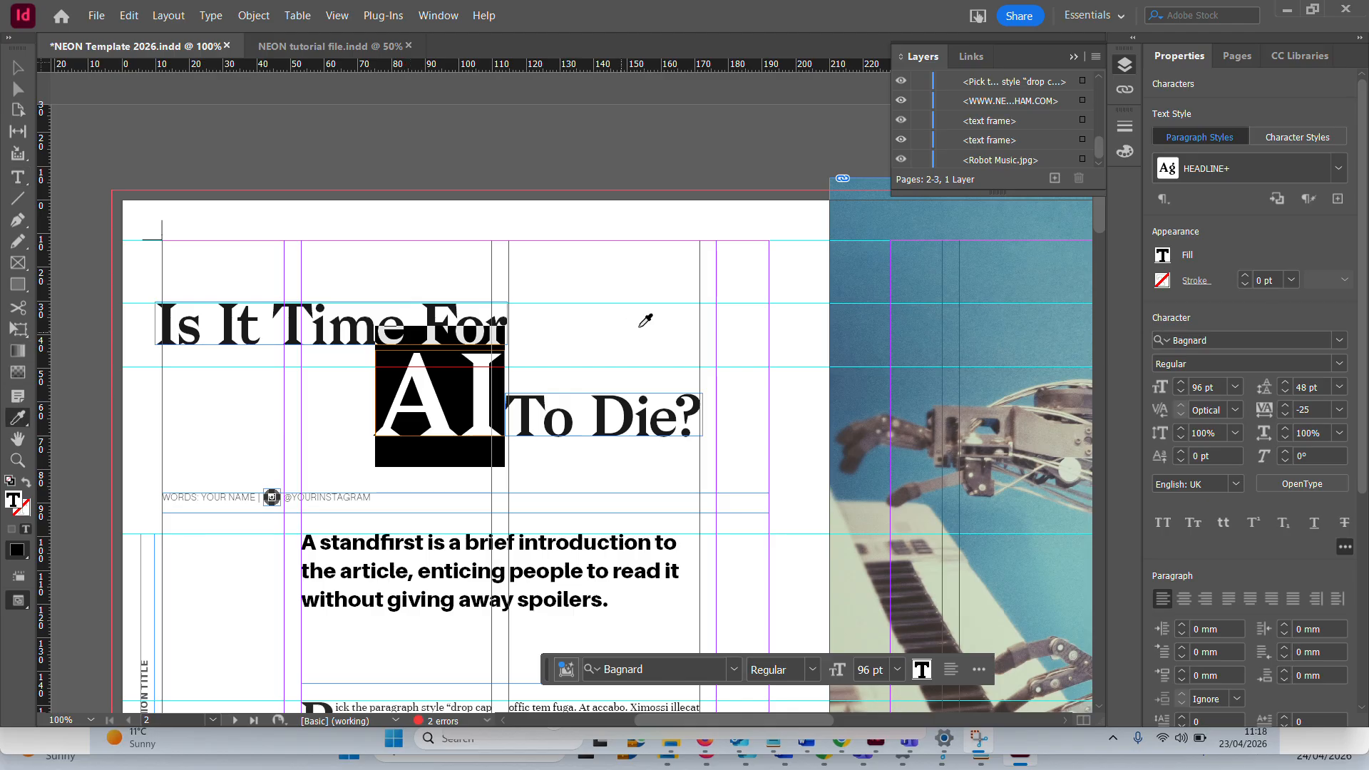
pyautogui.click(980, 264)
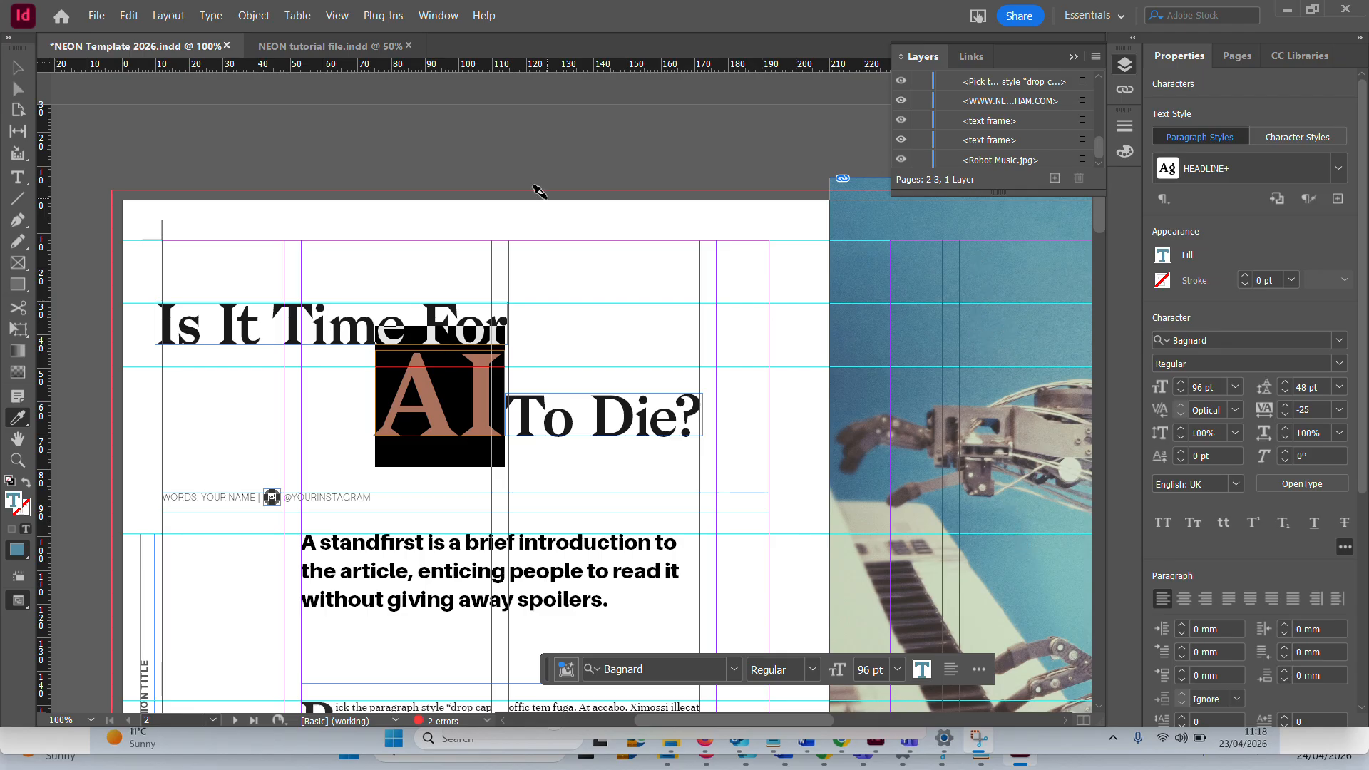
pyautogui.click(18, 67)
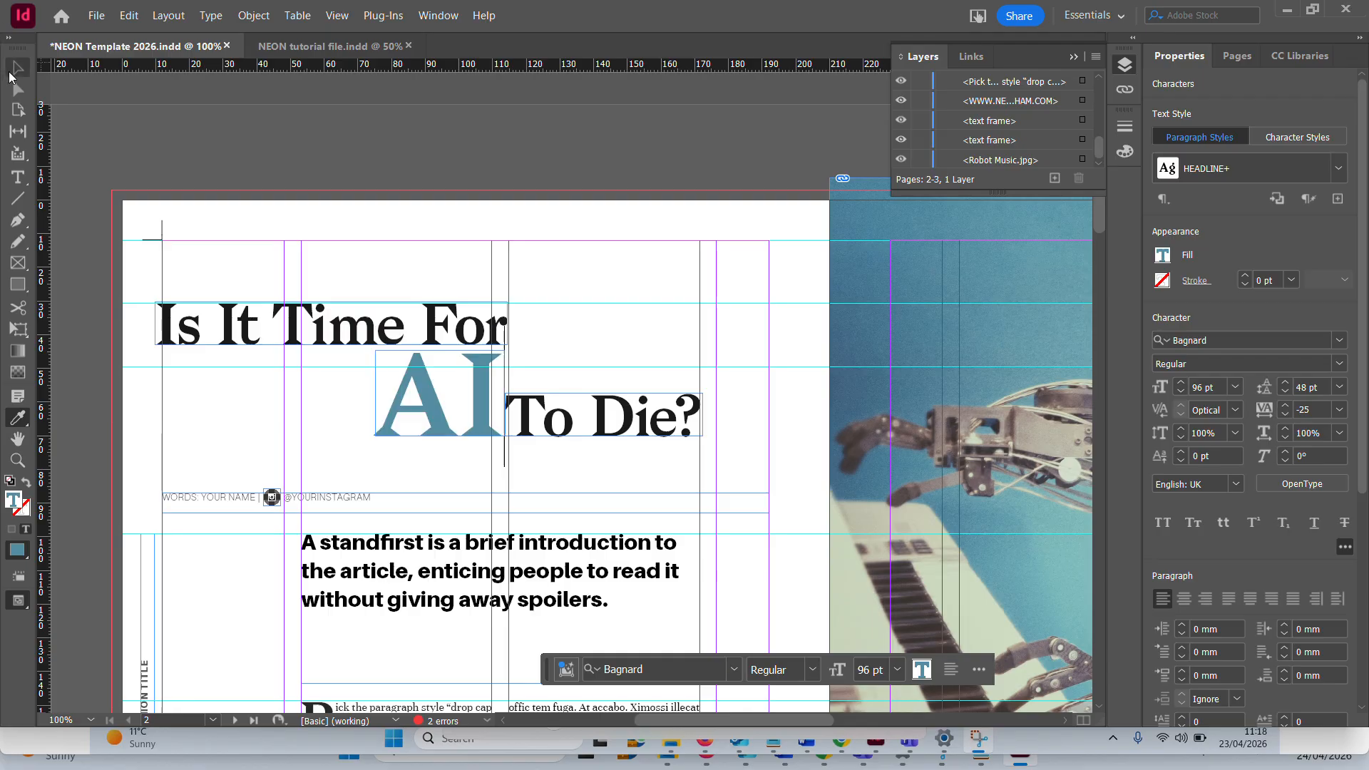
pyautogui.click(586, 145)
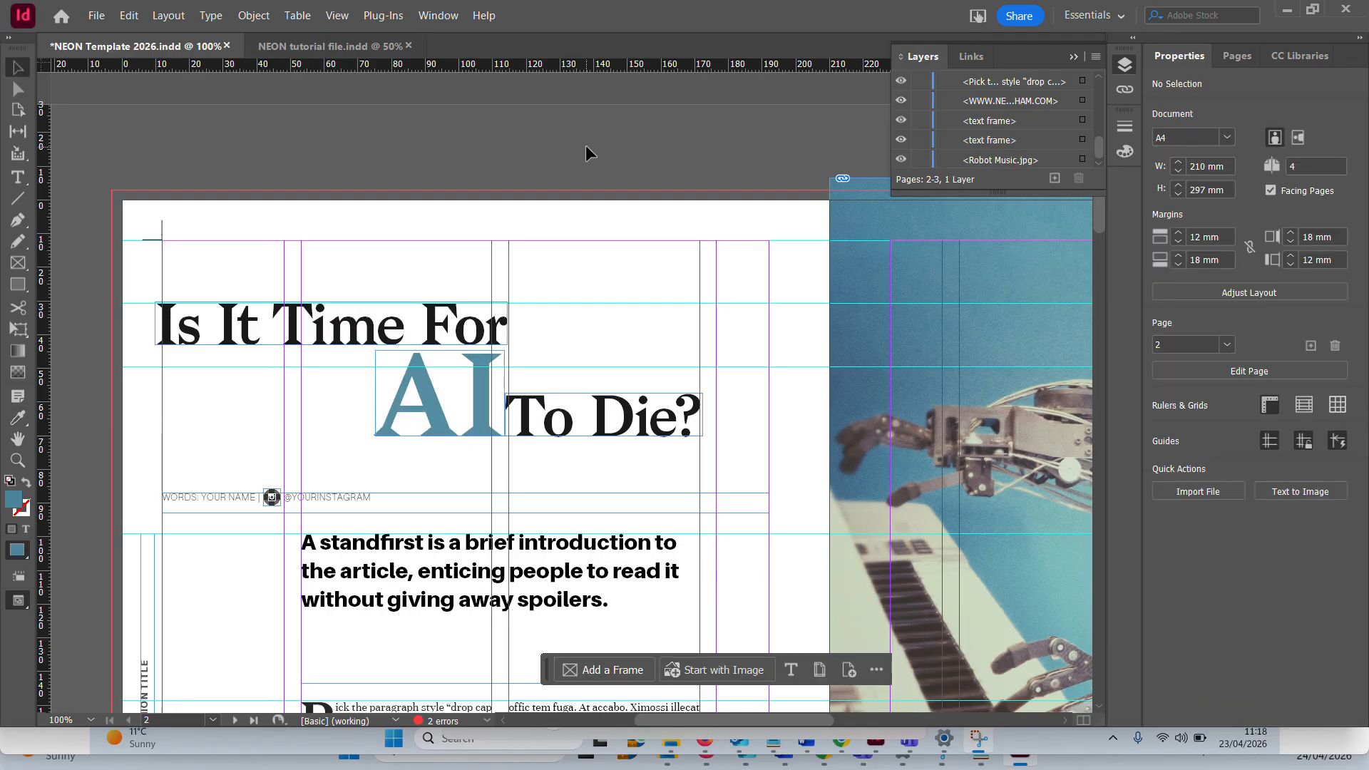
# Extract a colour theme from the robot photo with the Colour Theme tool
pyautogui.hotkey('ctrl', '-')
pyautogui.hotkey('ctrl', '-')
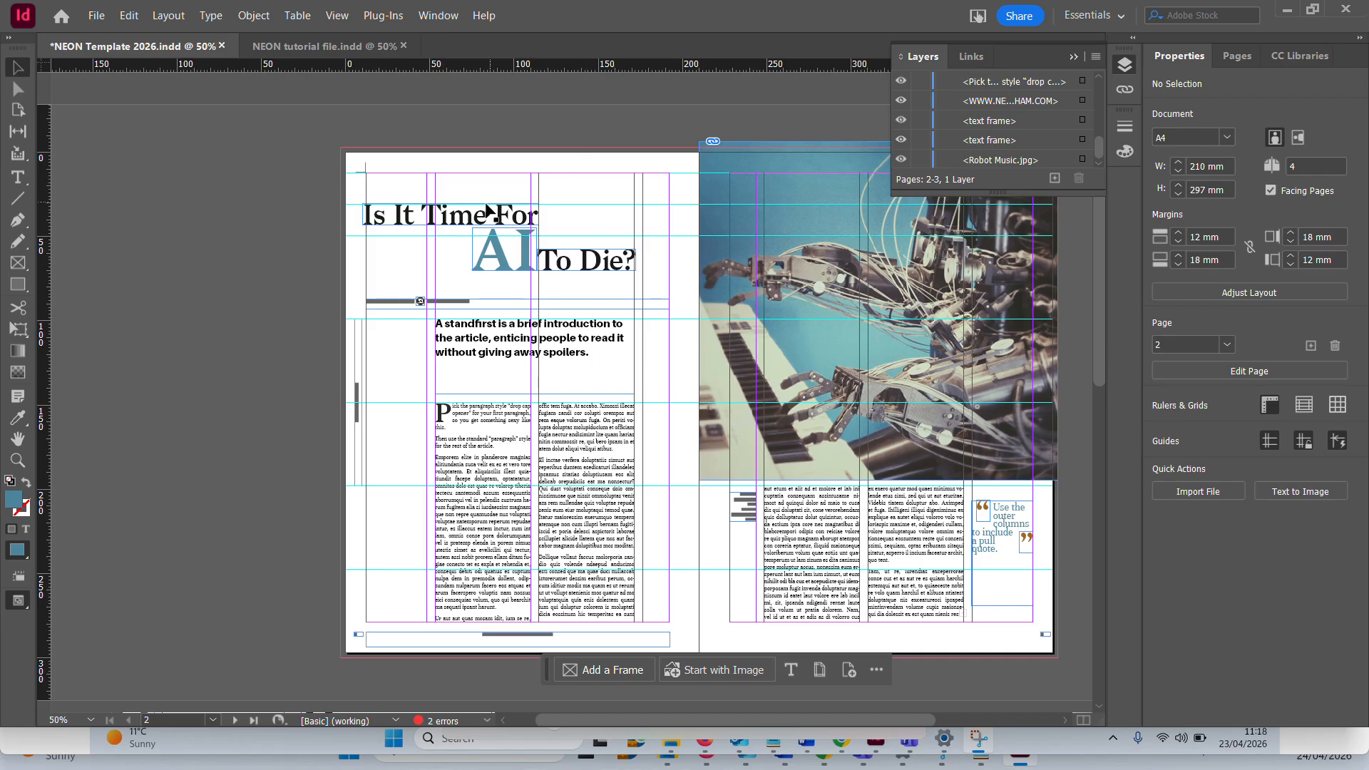
pyautogui.click(21, 417)
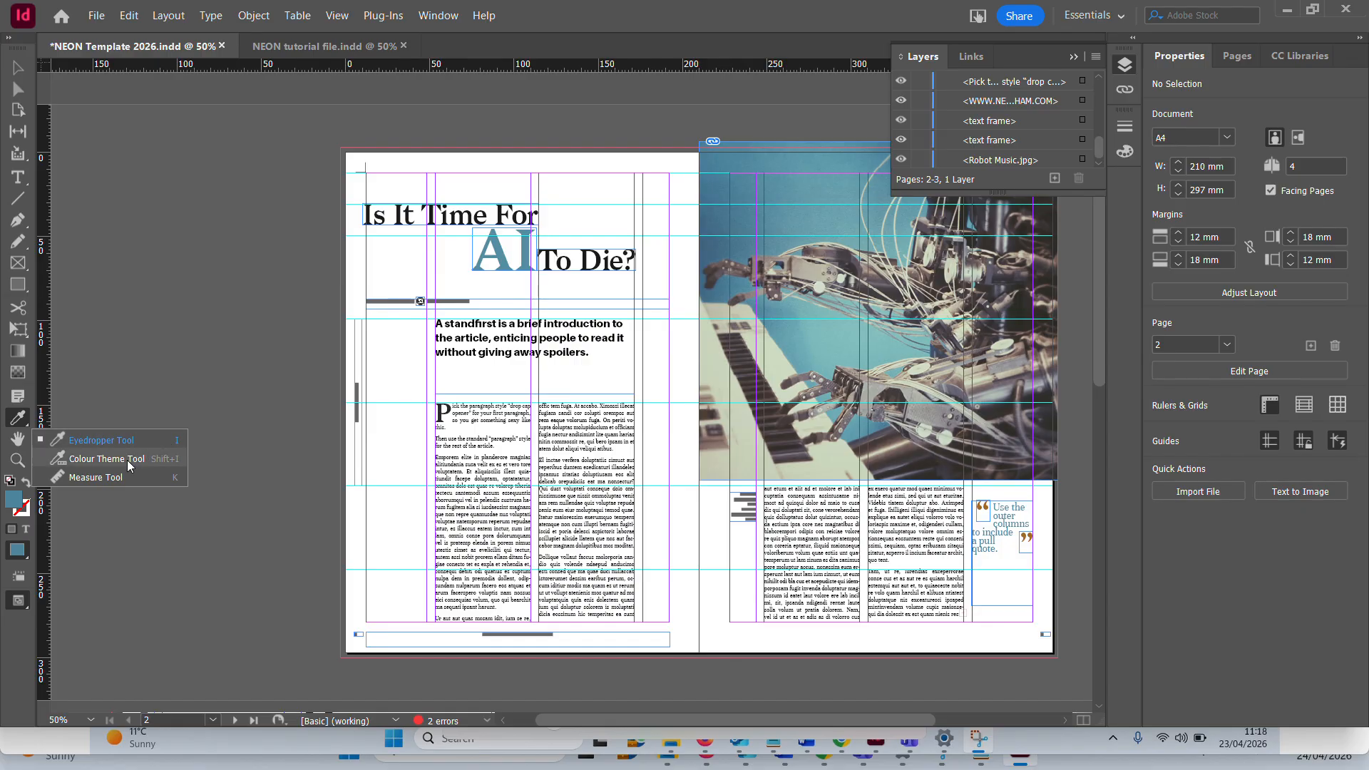
pyautogui.click(18, 419)
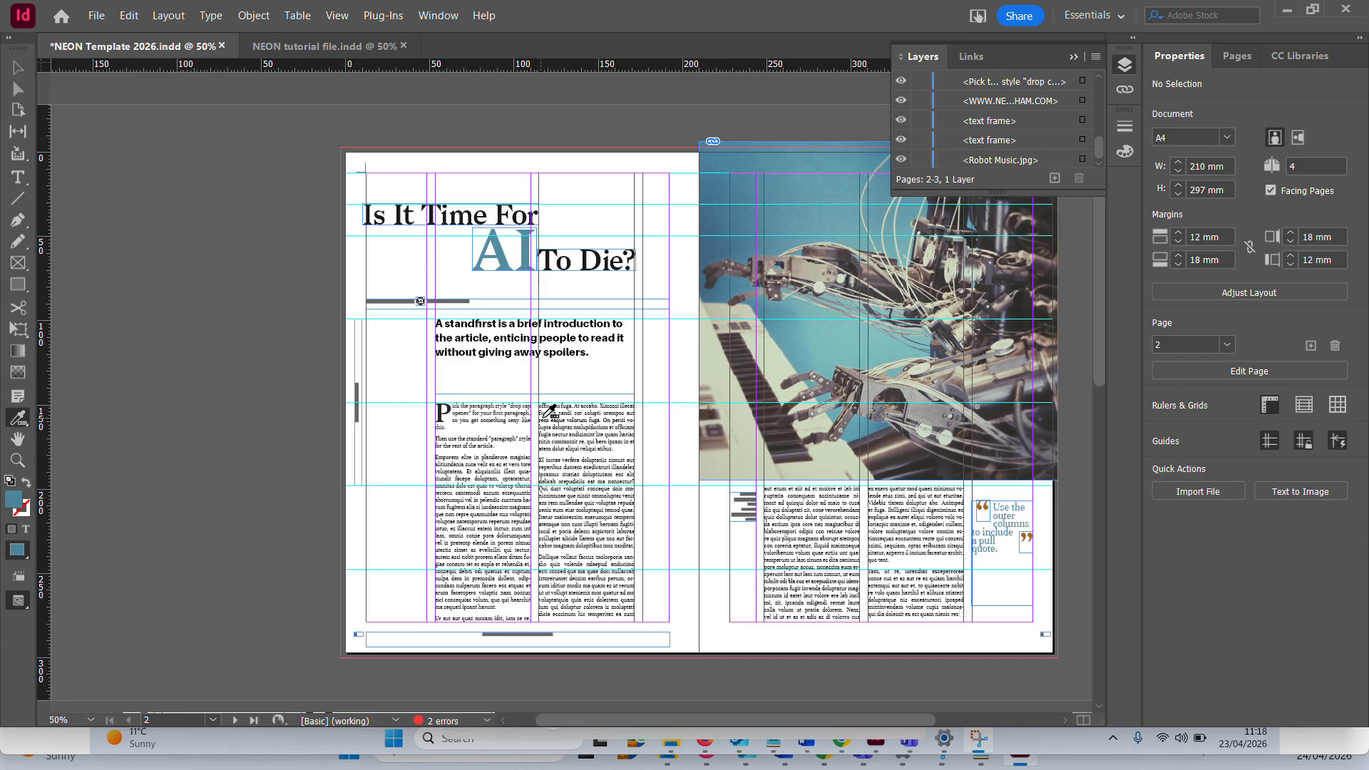
pyautogui.click(857, 353)
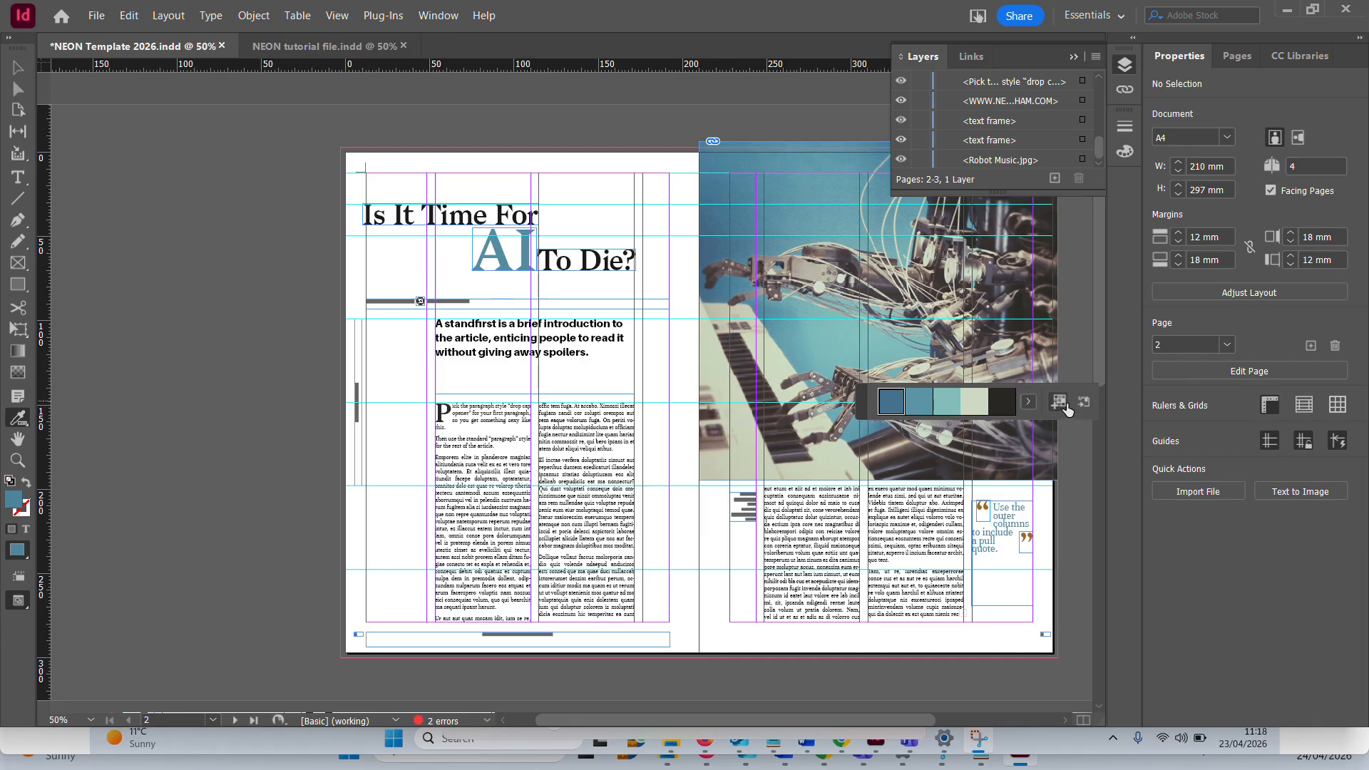
# Look at the available theme variants and the CMYK values of the extracted colours
pyautogui.click(1028, 405)
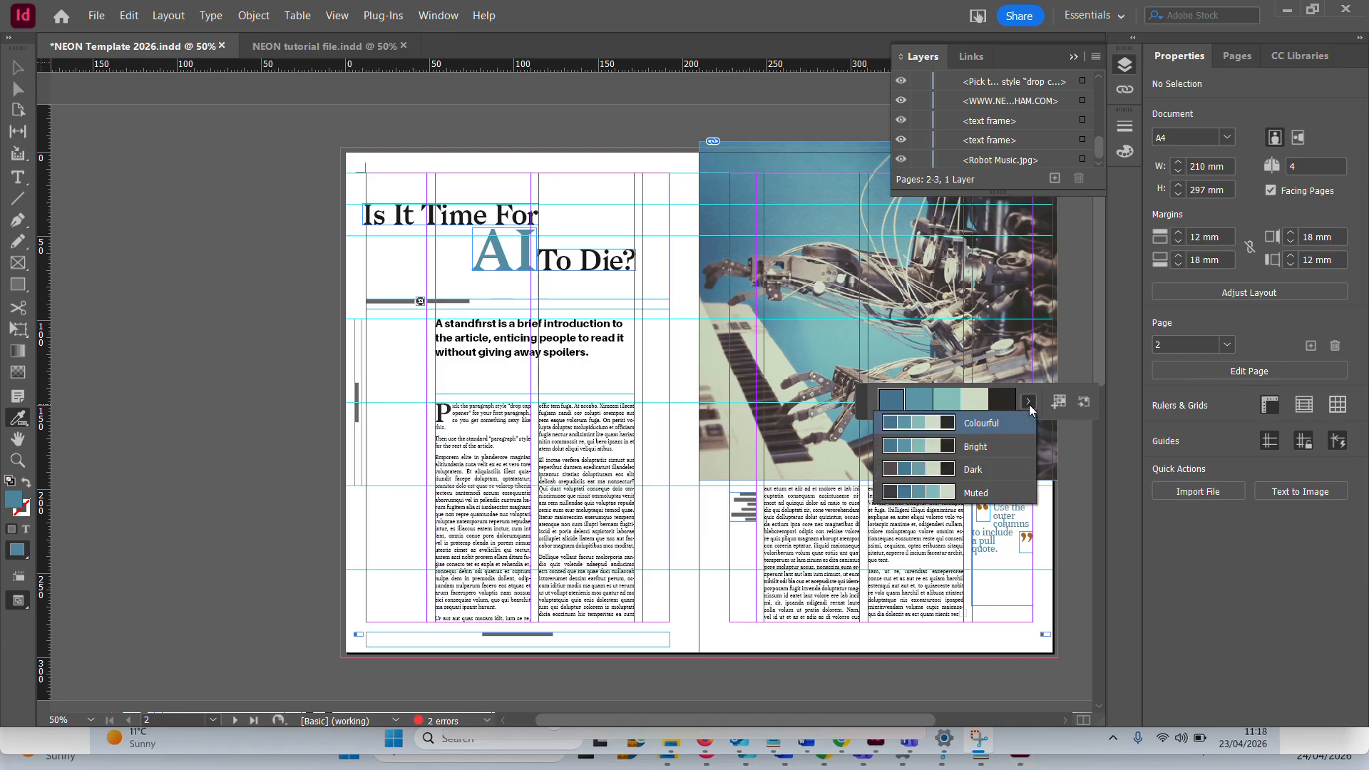
pyautogui.click(1029, 404)
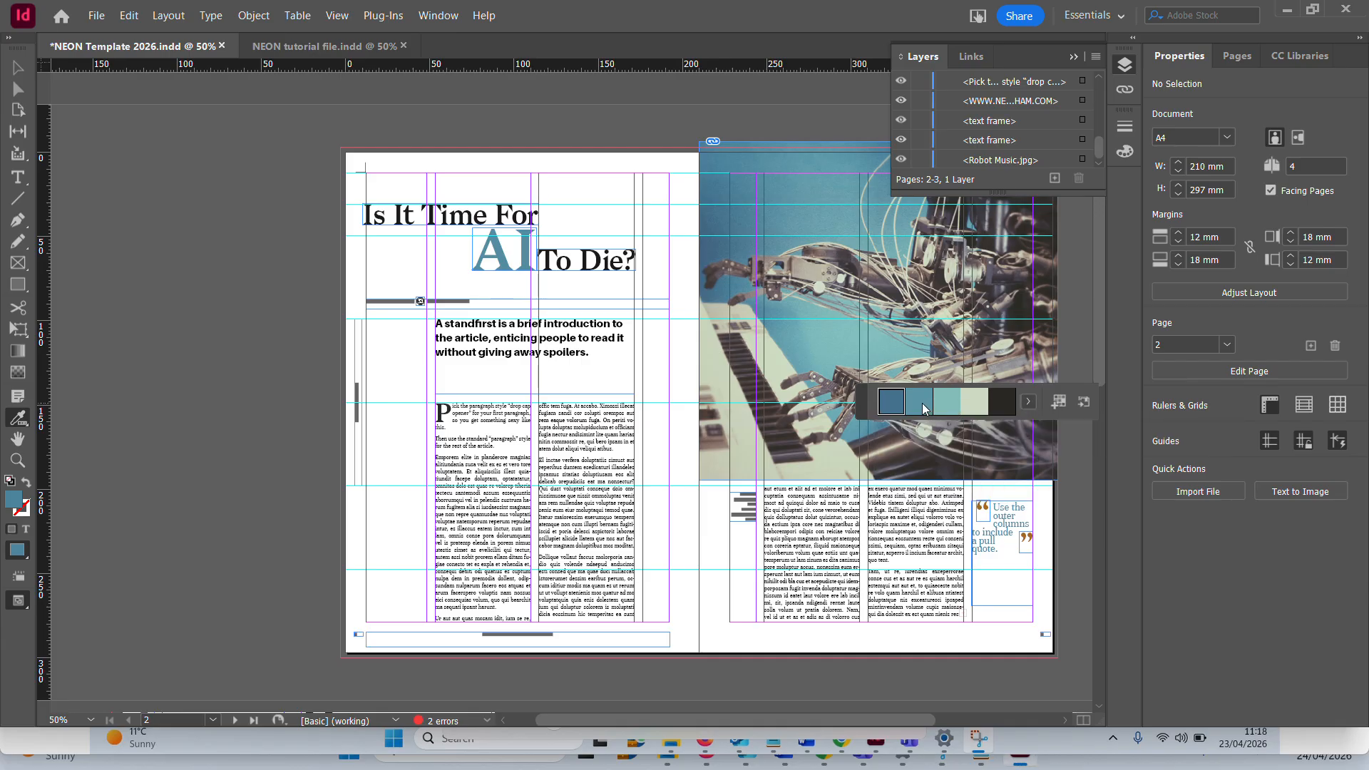
pyautogui.moveTo(922, 403)
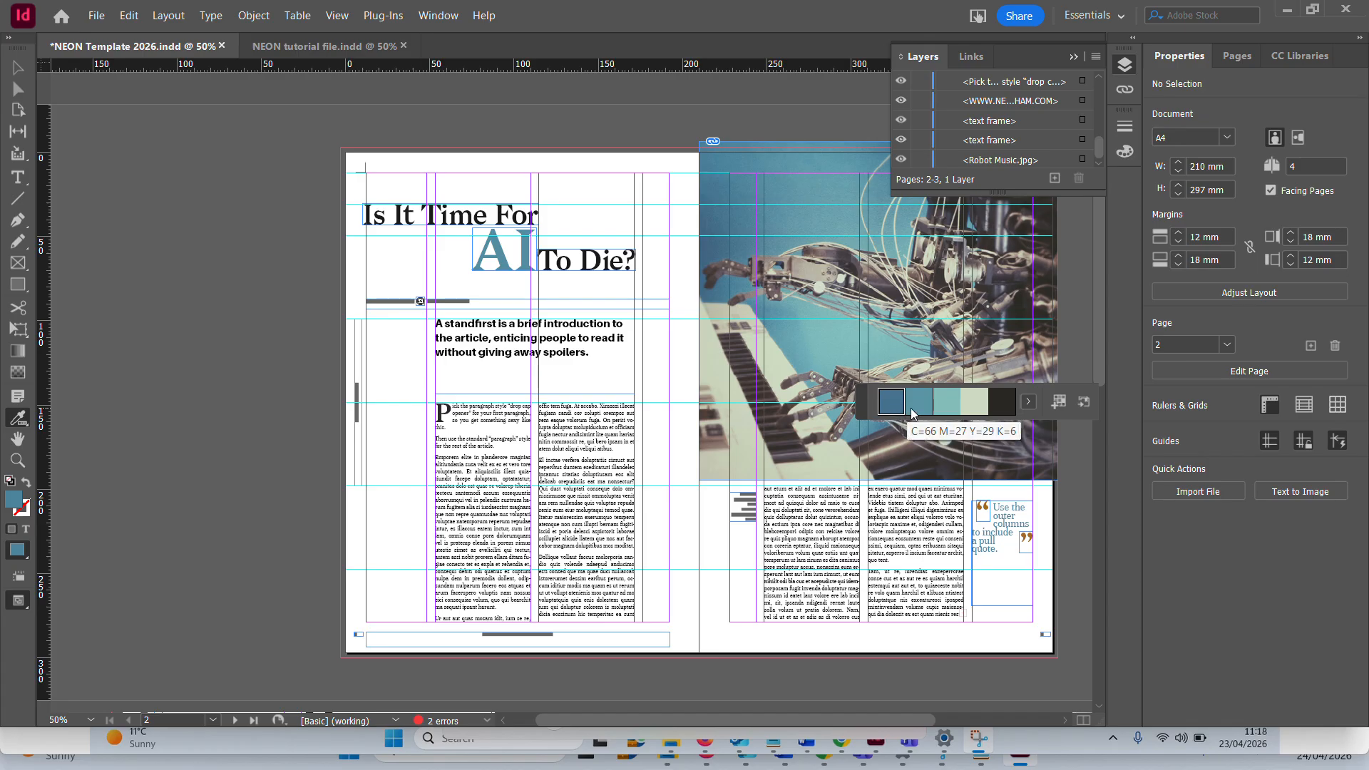
pyautogui.moveTo(971, 408)
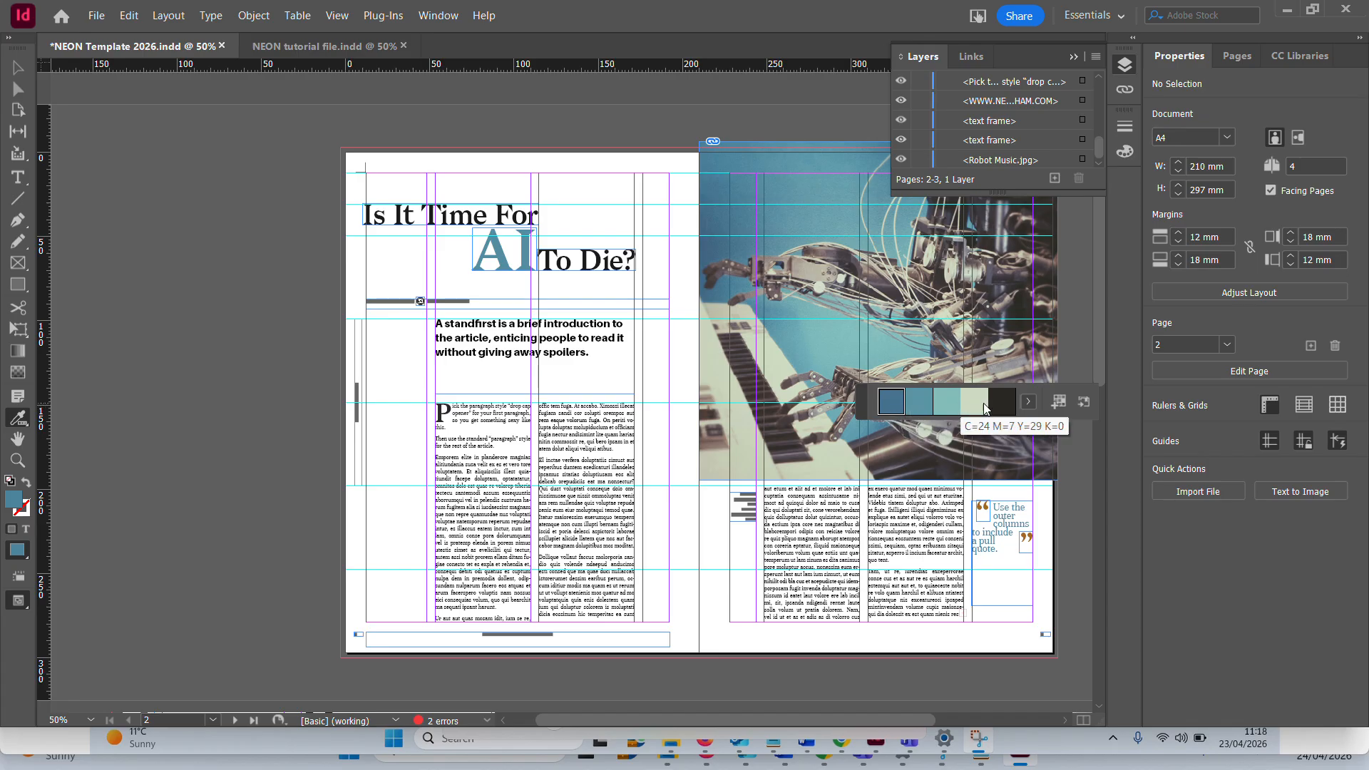
# Try out the Muted, Dark and Bright variants of the extracted colour theme and return to Colourful
pyautogui.click(1027, 402)
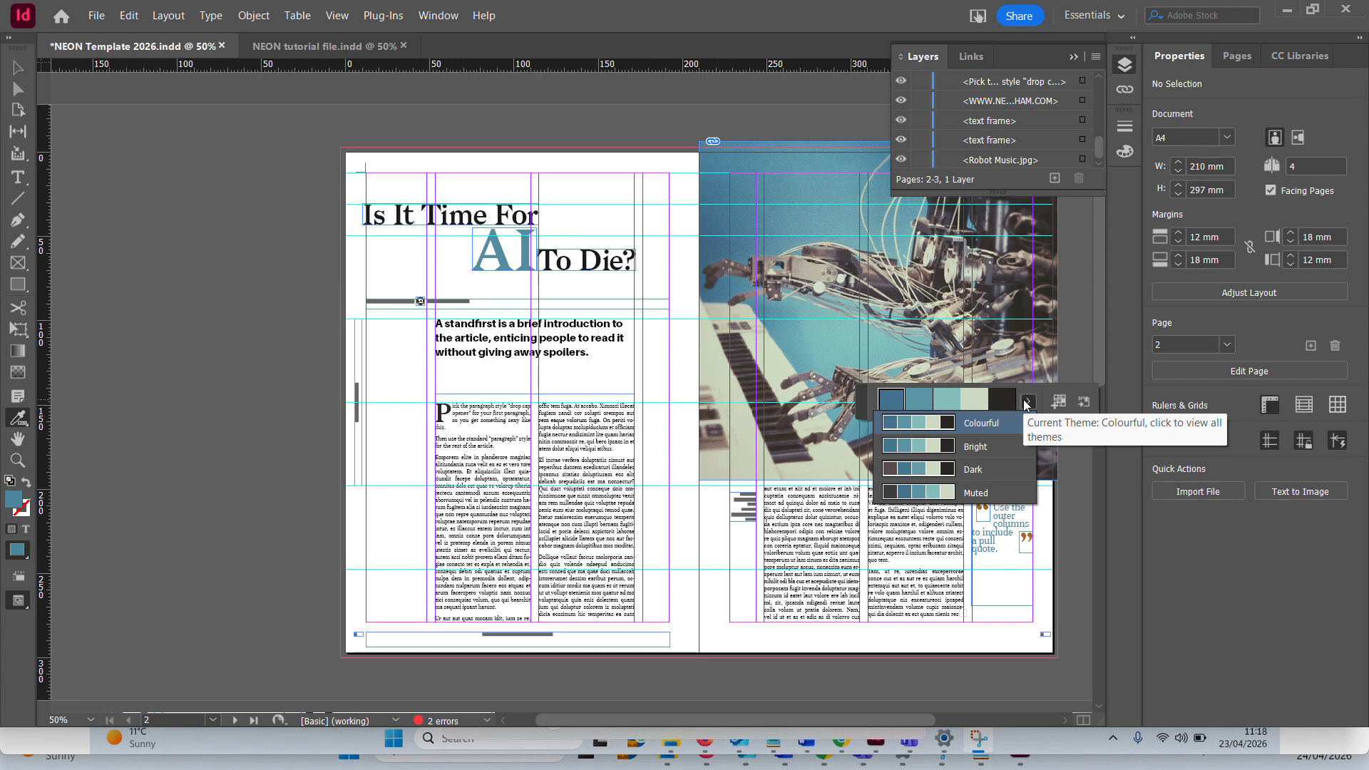
pyautogui.click(981, 488)
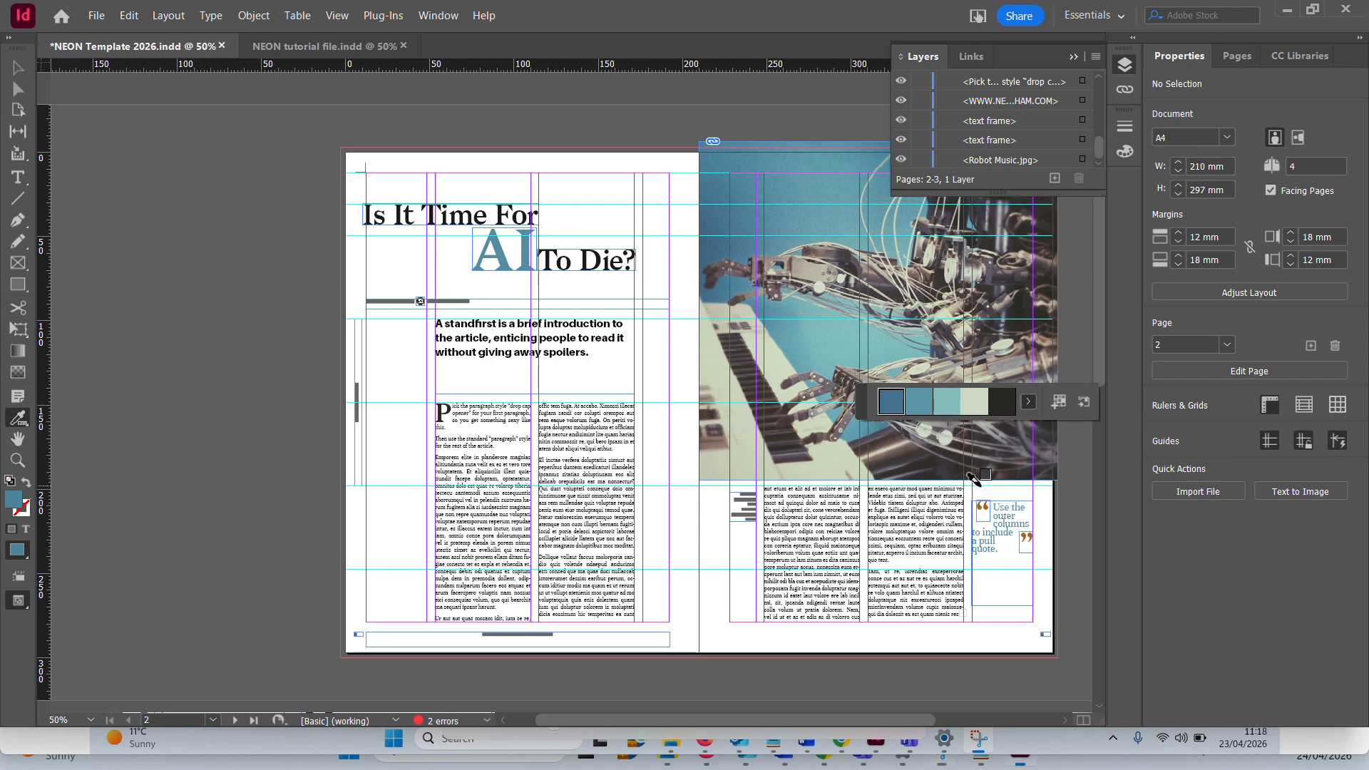
pyautogui.click(1028, 402)
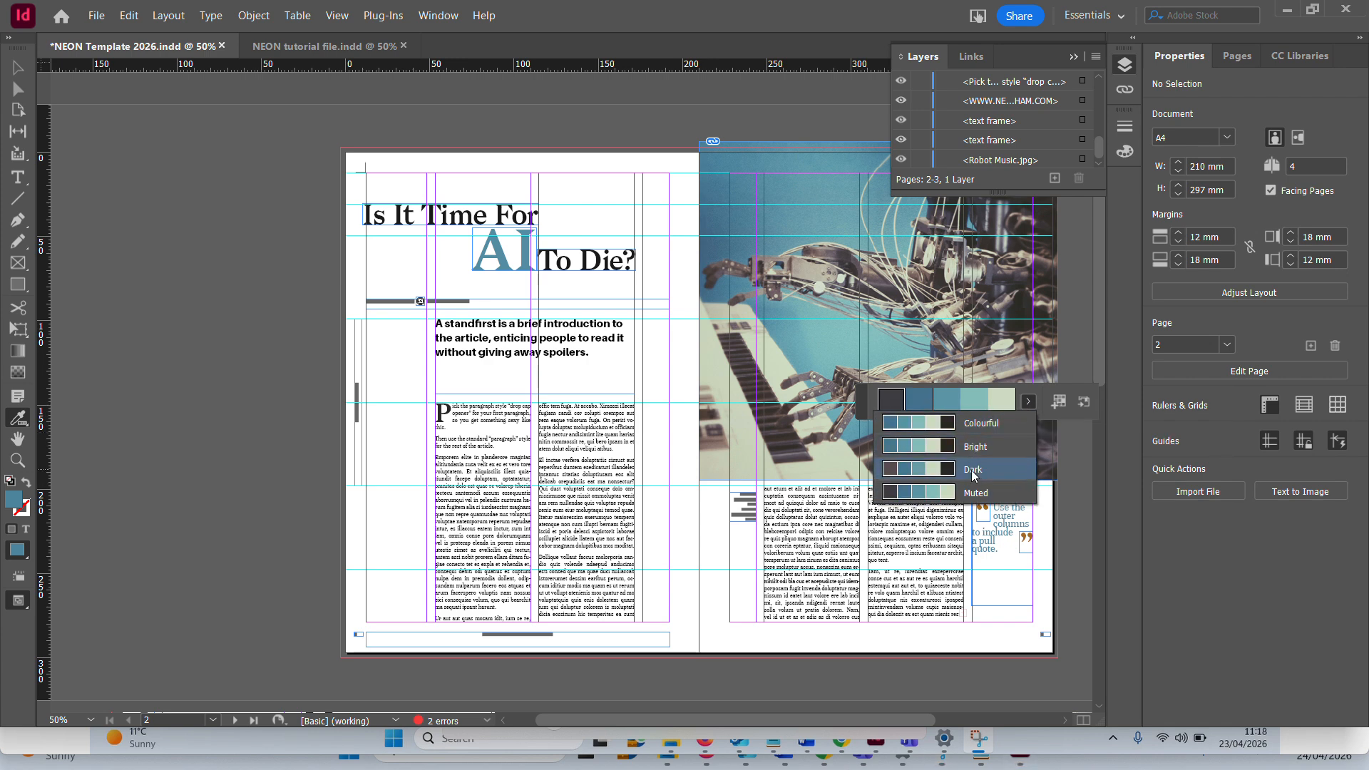
pyautogui.click(973, 470)
pyautogui.click(1024, 403)
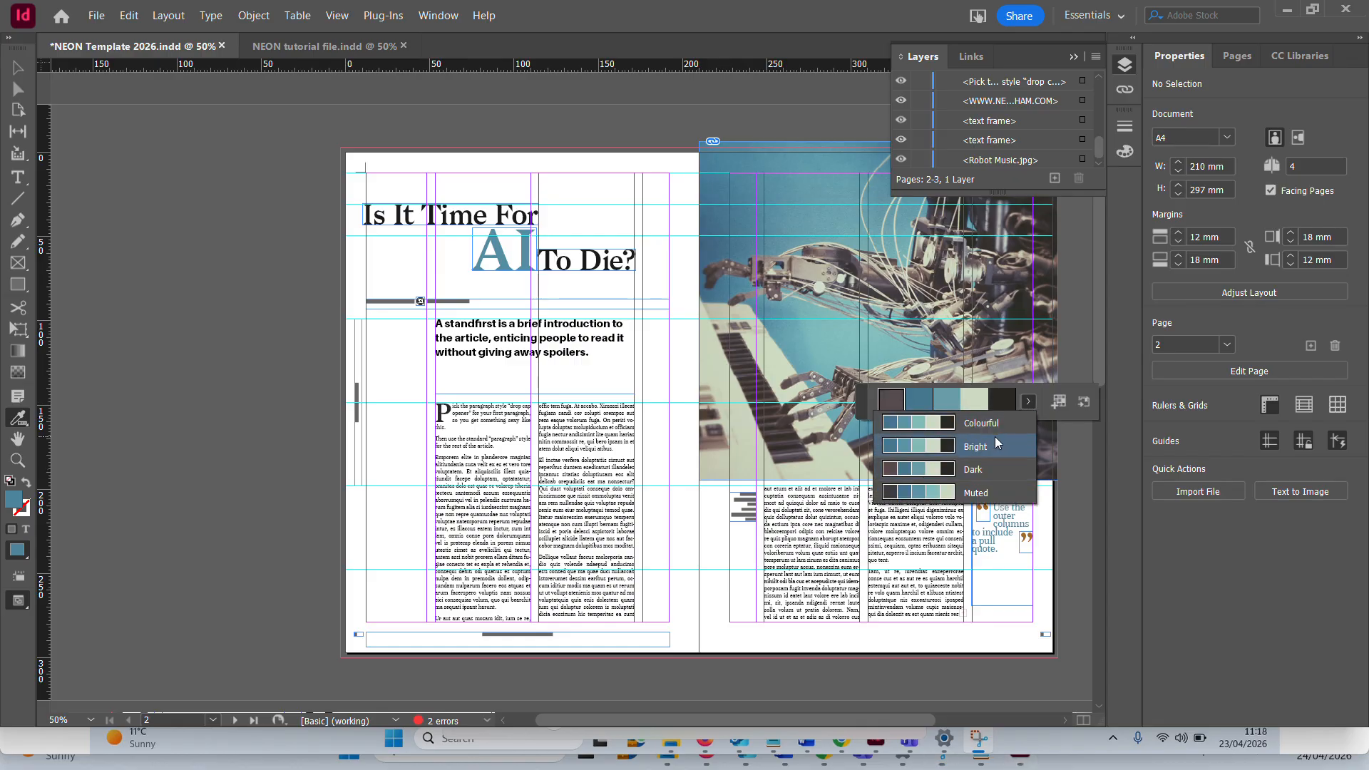
pyautogui.click(996, 443)
pyautogui.click(1024, 402)
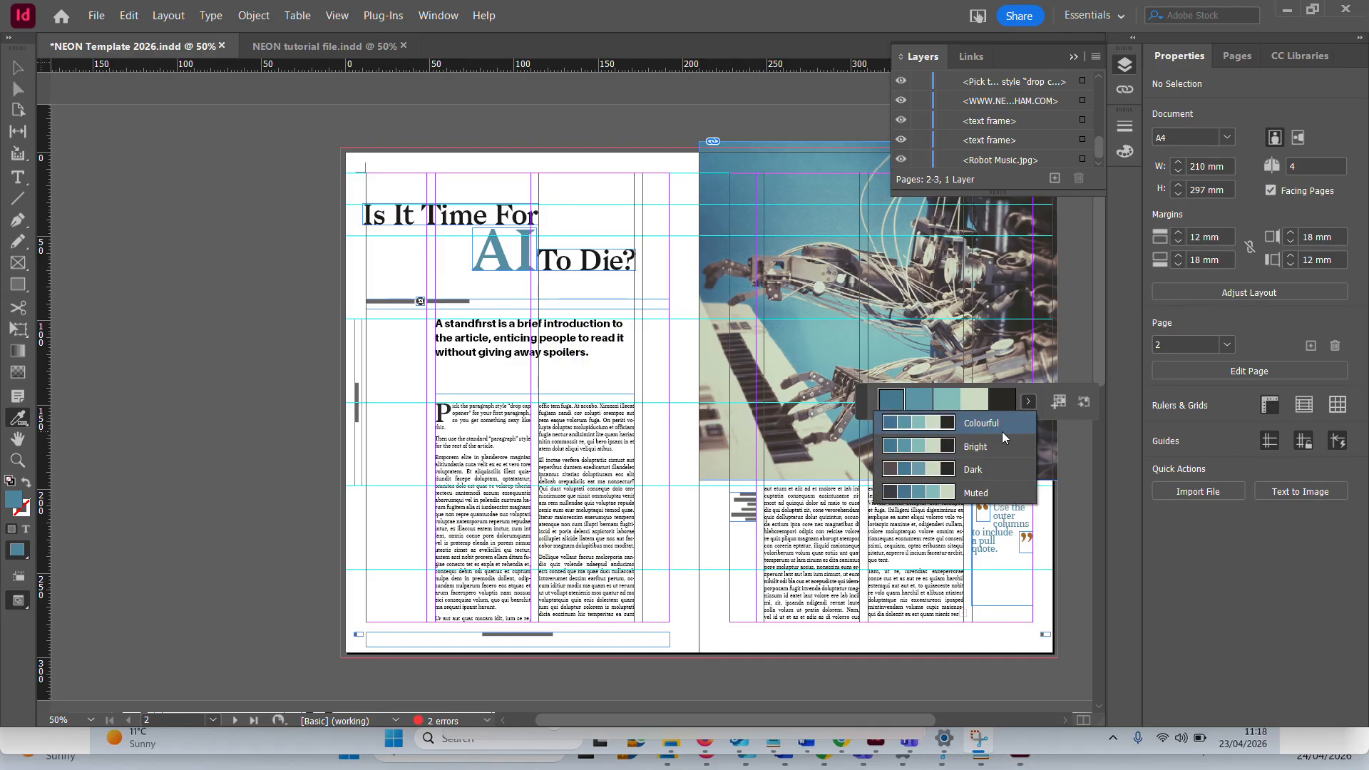
pyautogui.click(1002, 431)
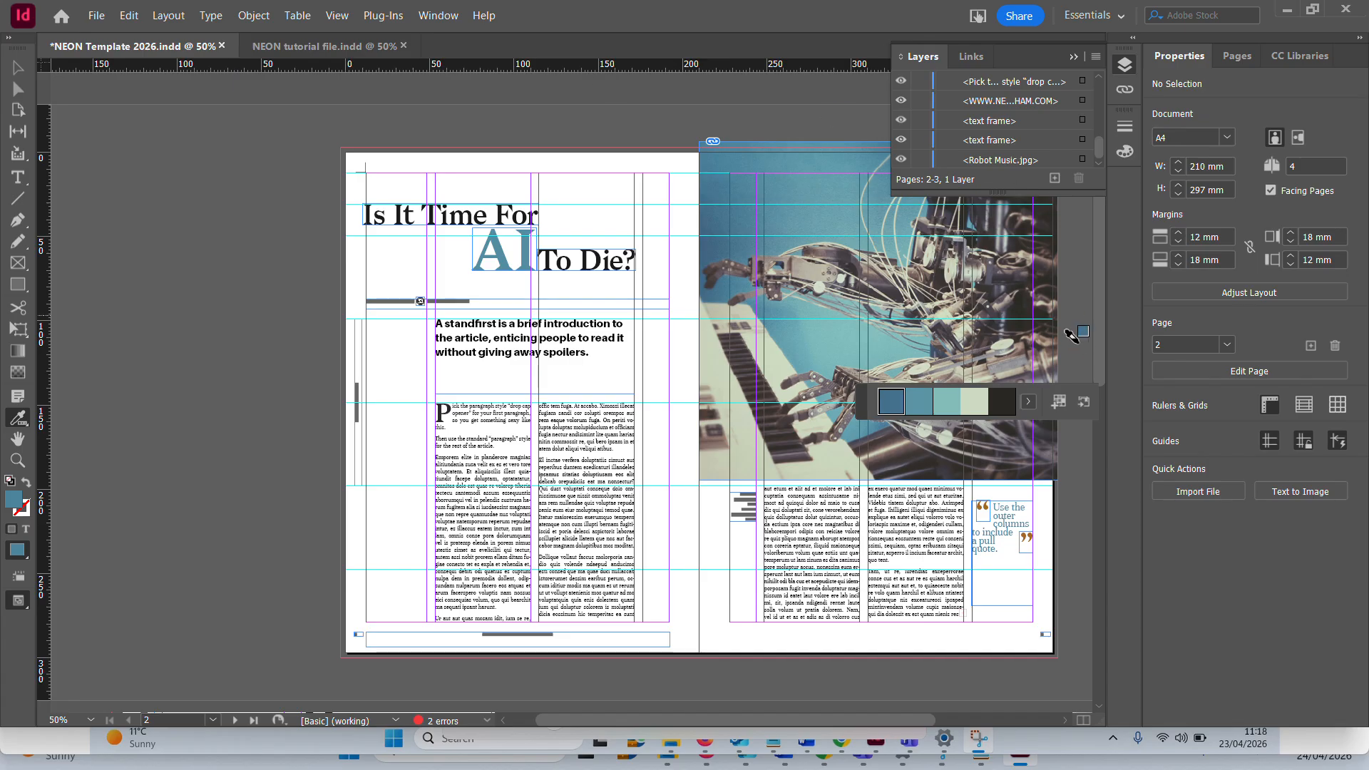
# Clear the extracted theme and sample the orange quotation mark of the pull quote with the Colour Theme tool
pyautogui.click(19, 67)
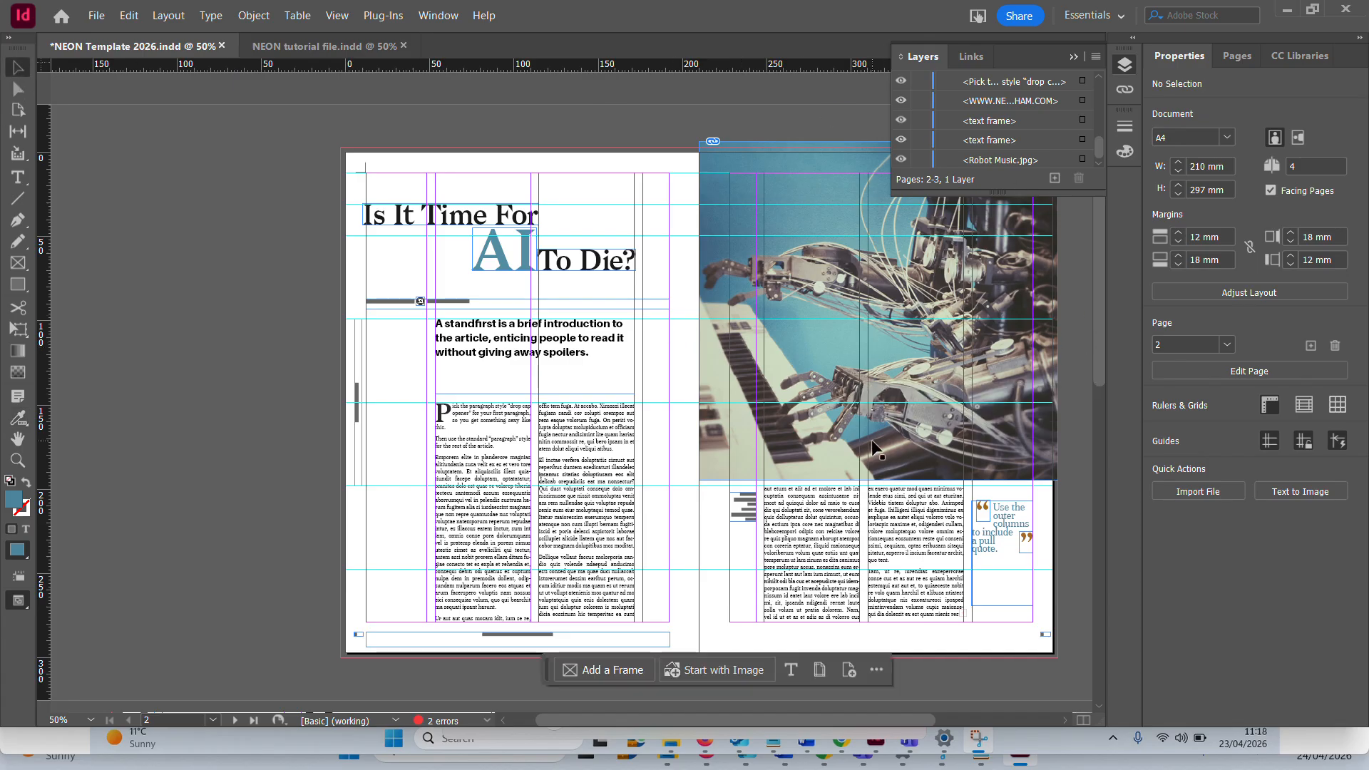
pyautogui.click(19, 417)
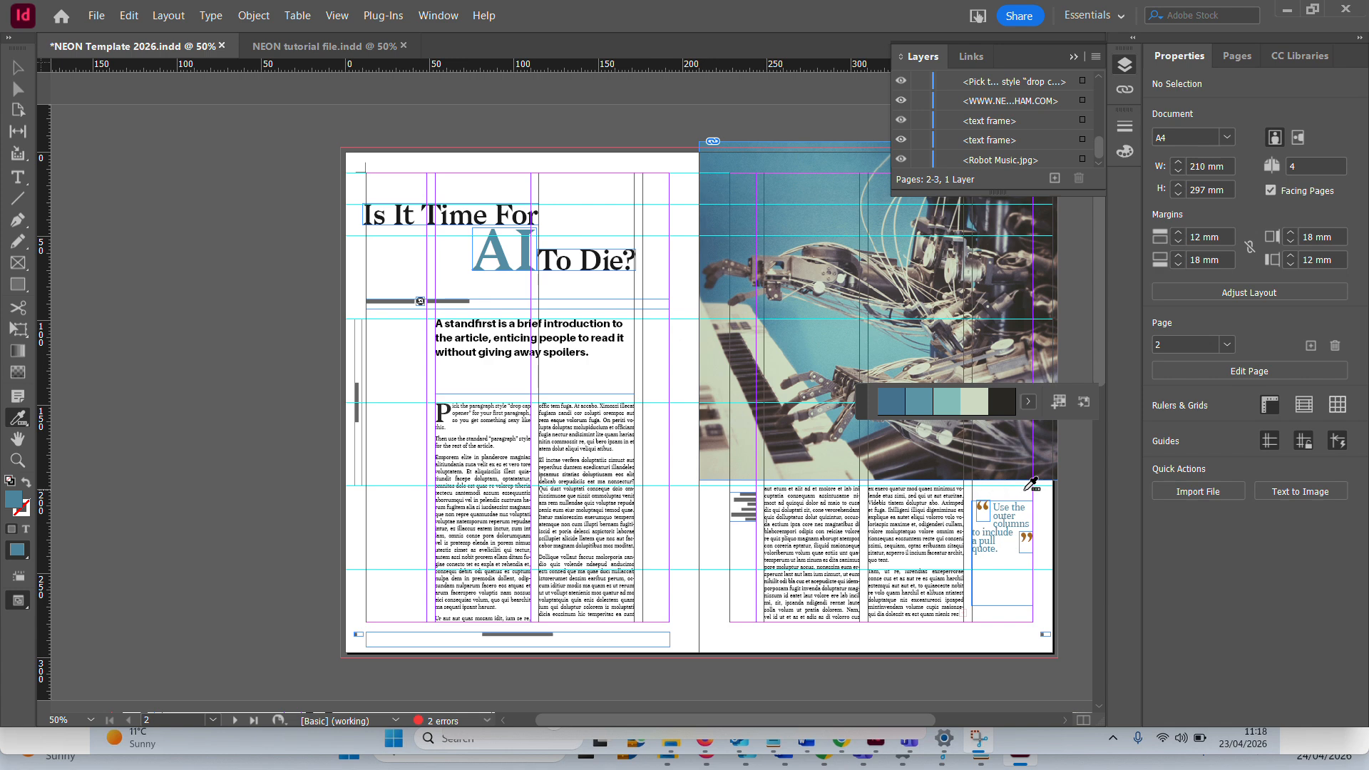
pyautogui.click(1027, 535)
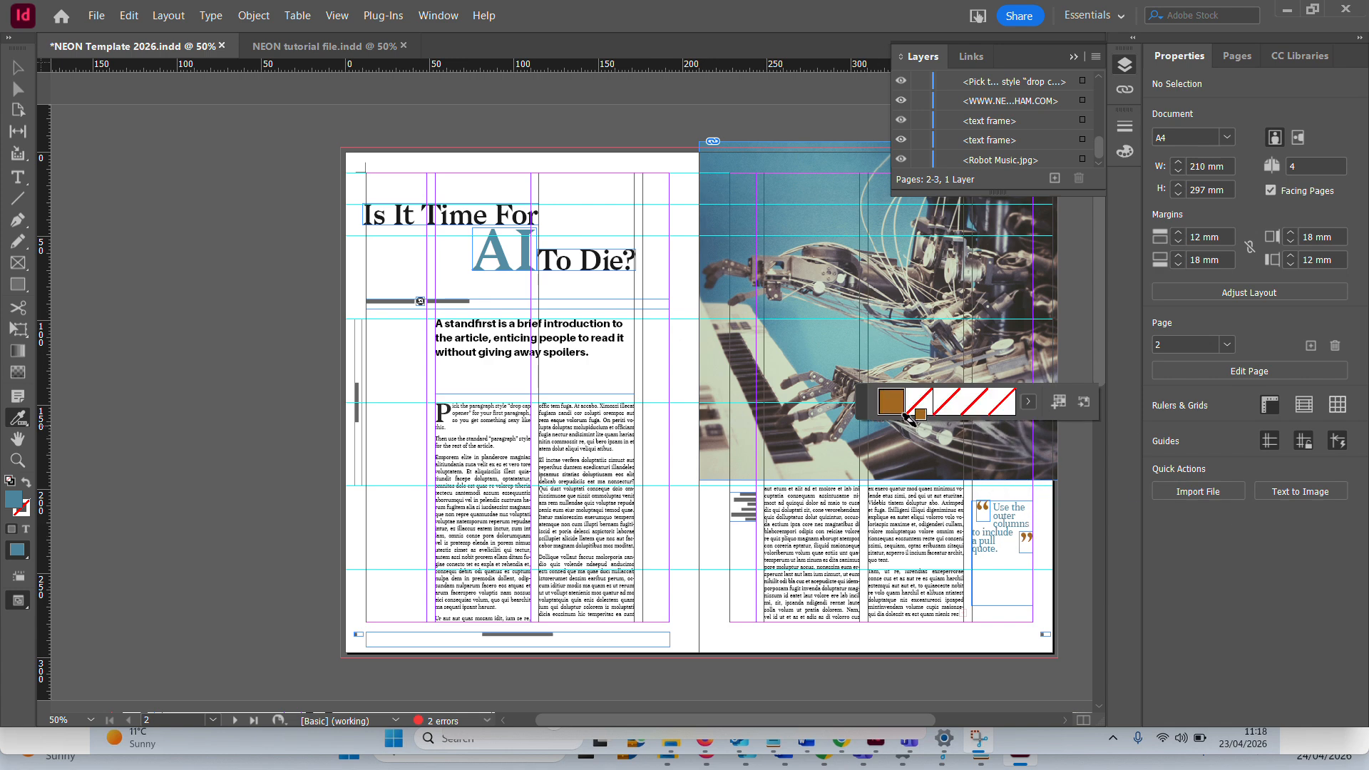
# Undo the blue fill on the headline word "AI" and extract the robot photo's colour theme again with the Colour Theme tool
pyautogui.hotkey('ctrl', 'z')
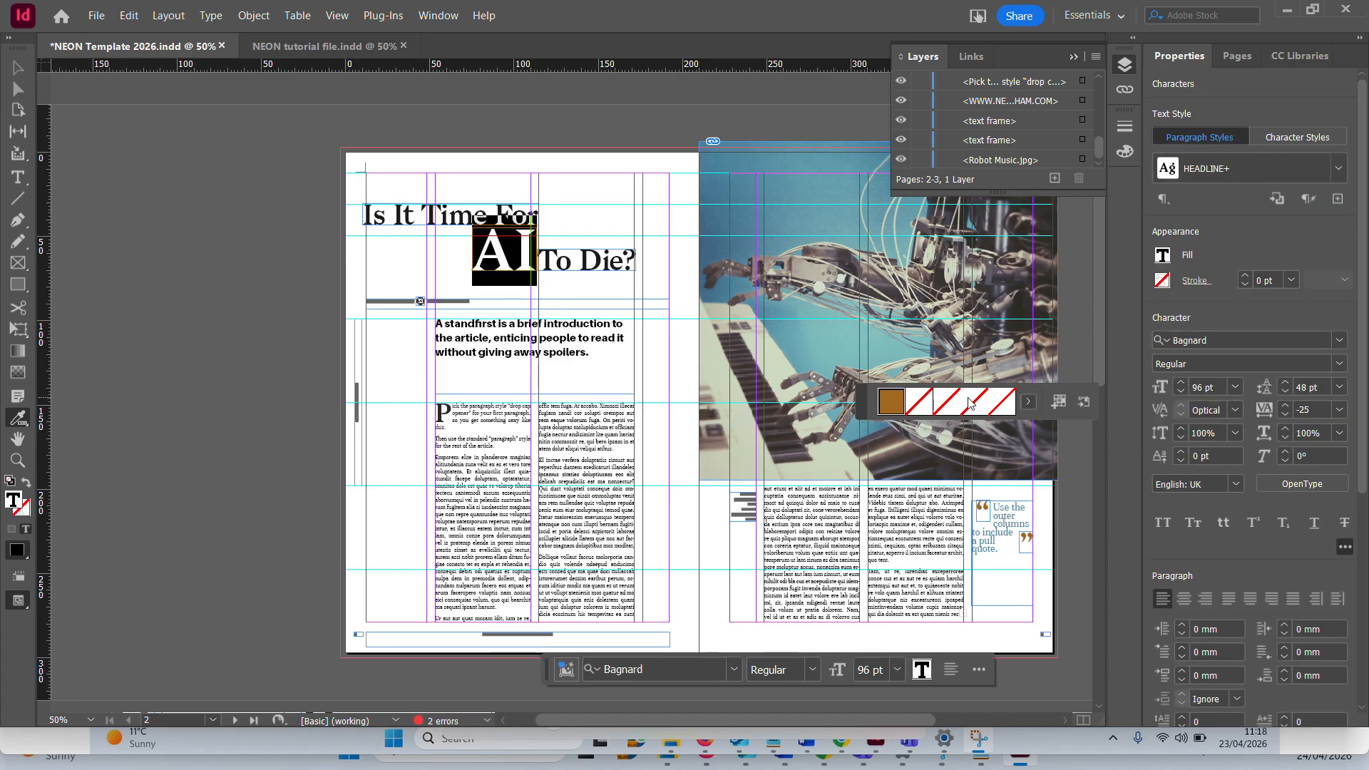
pyautogui.click(18, 418)
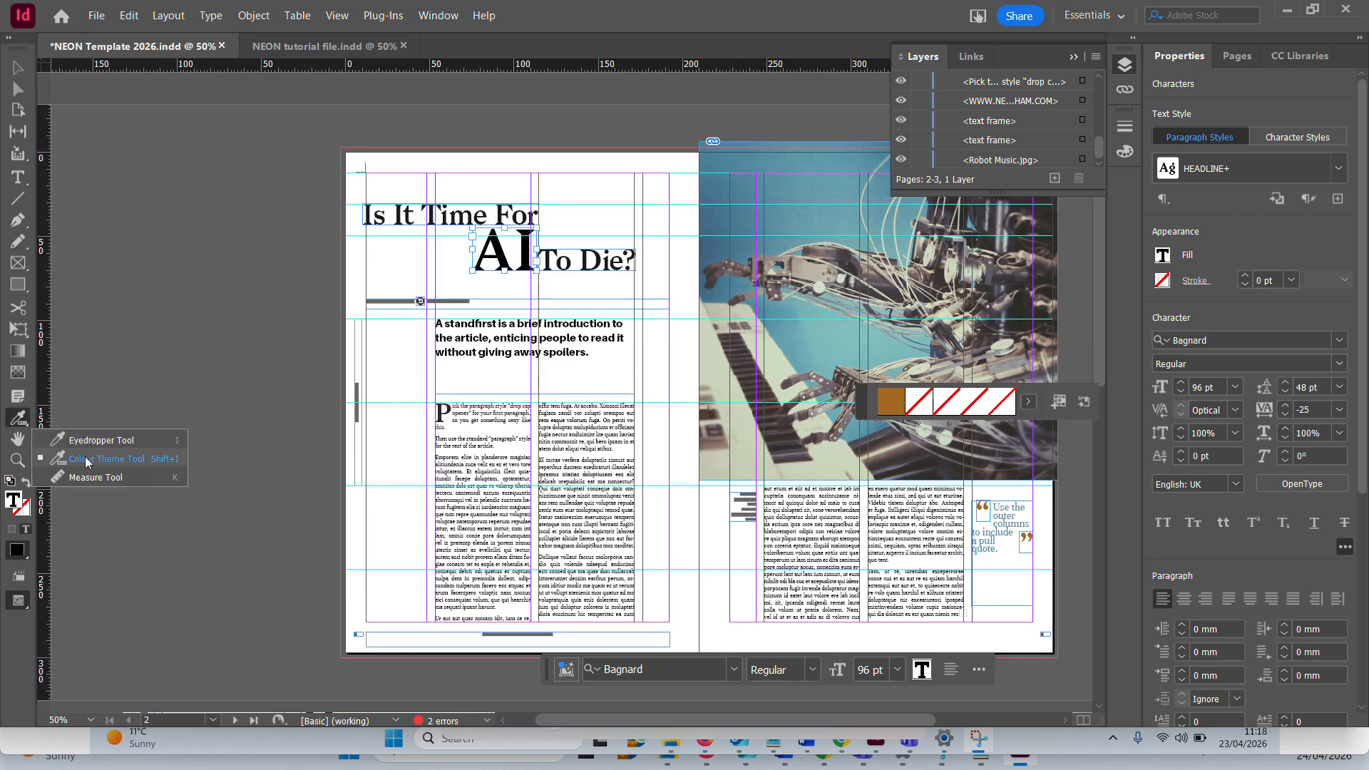
pyautogui.click(79, 440)
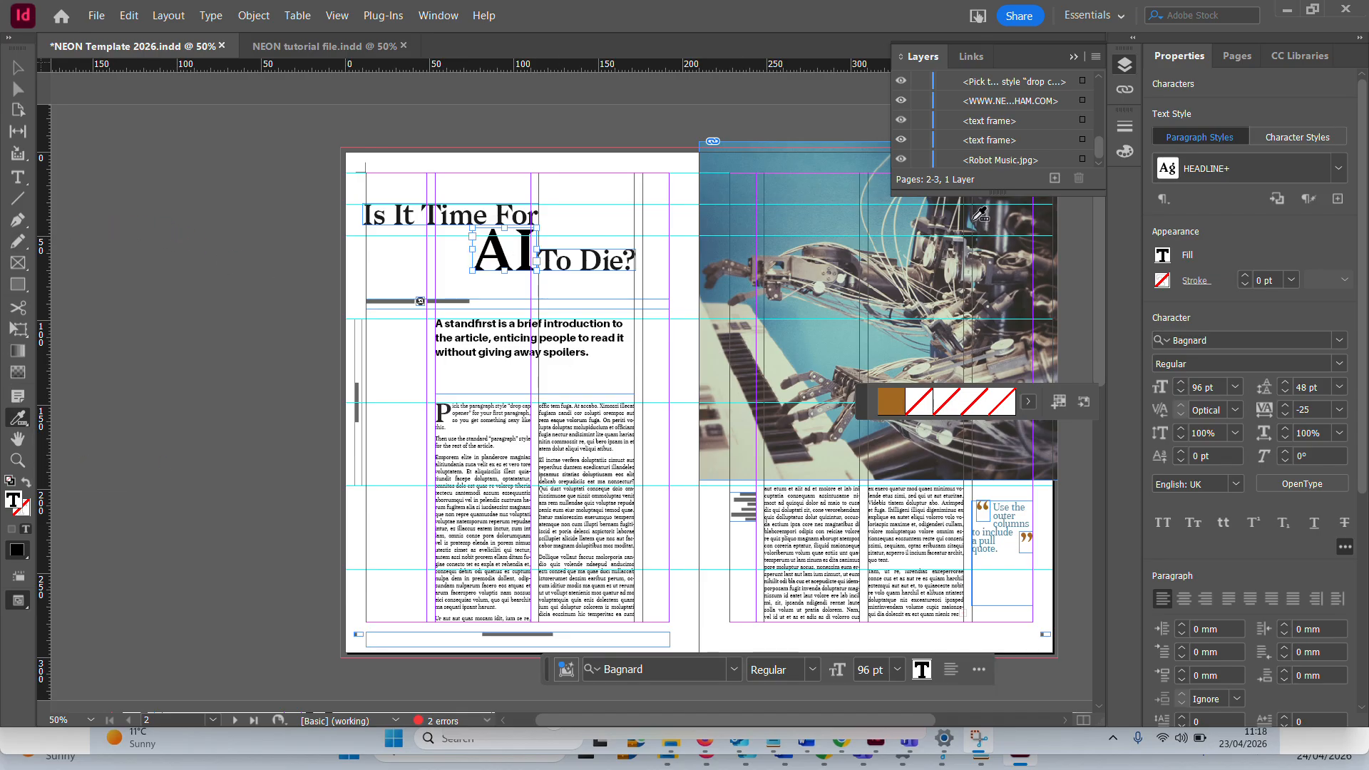
pyautogui.click(788, 182)
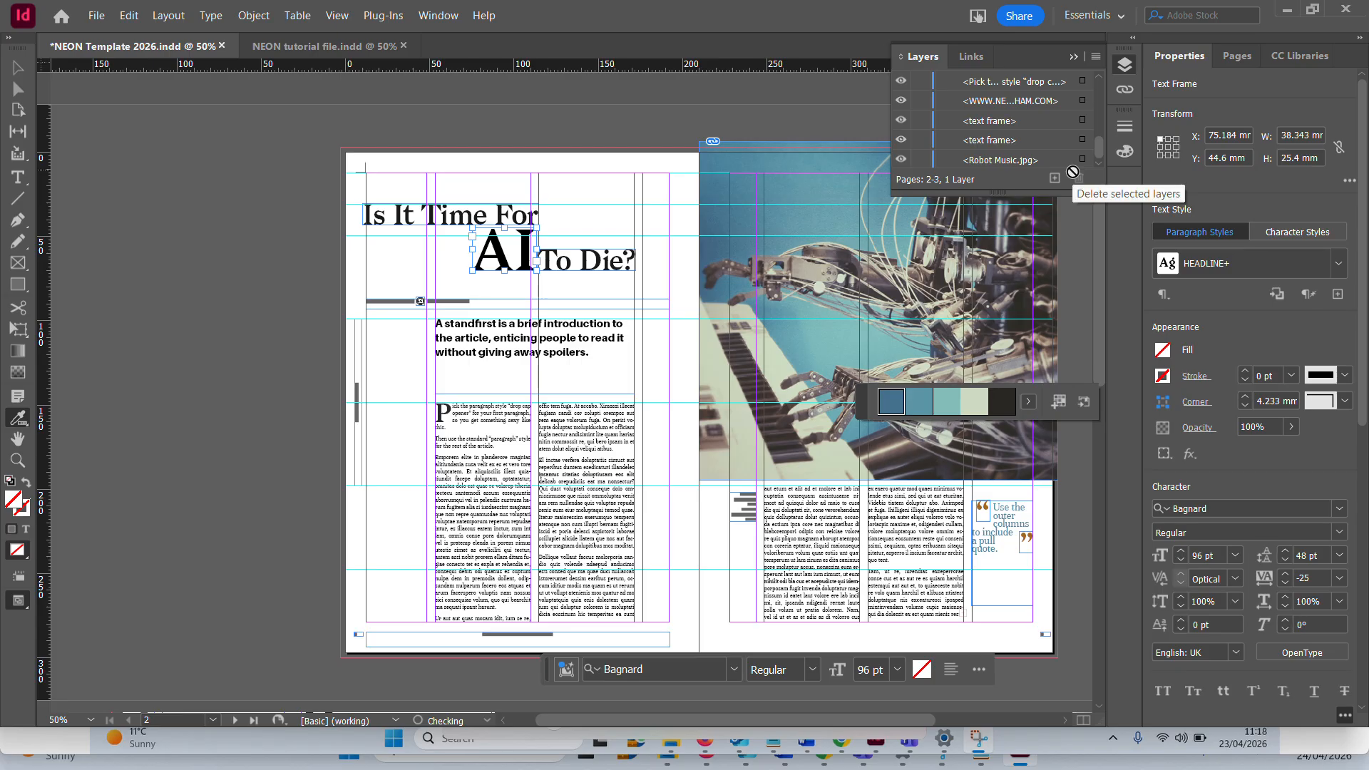
# Show the document's swatches and enlarge the list so more of them fit
pyautogui.click(438, 15)
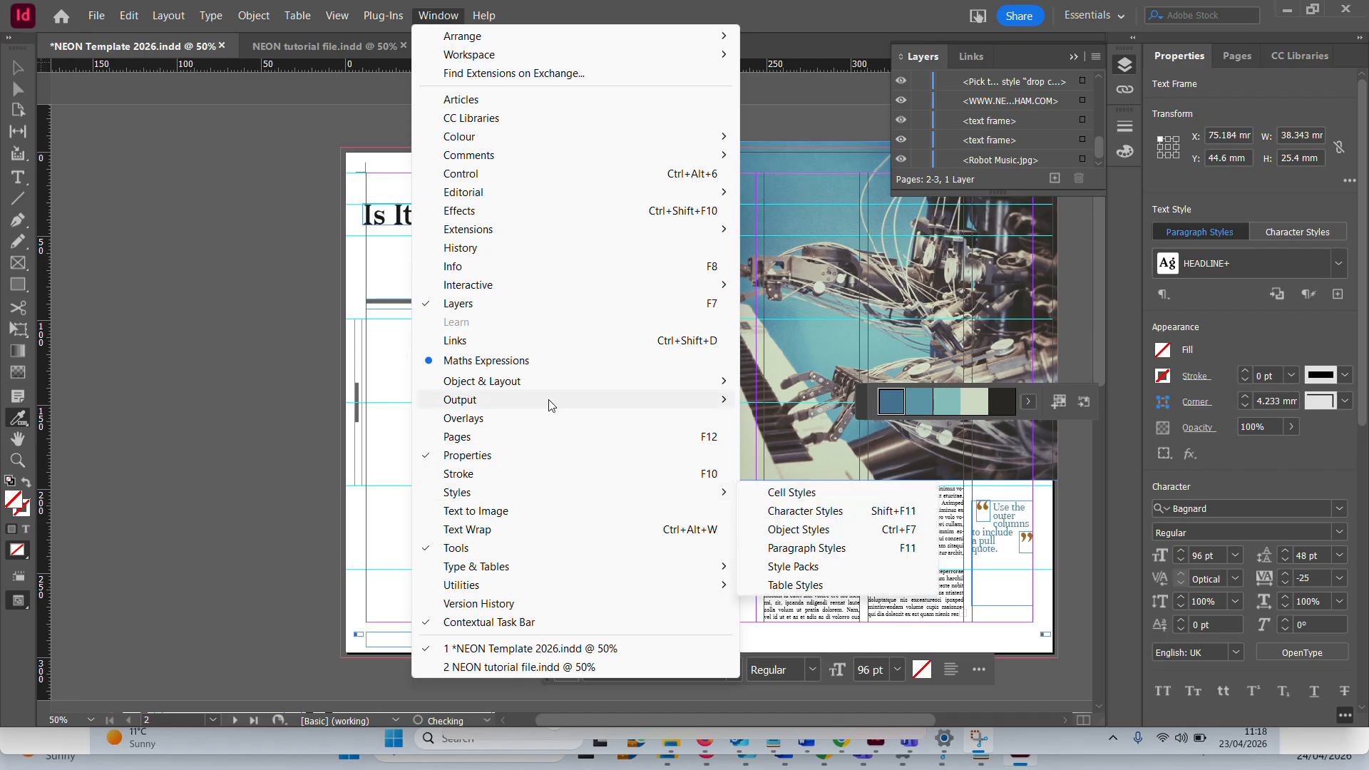
pyautogui.moveTo(649, 144)
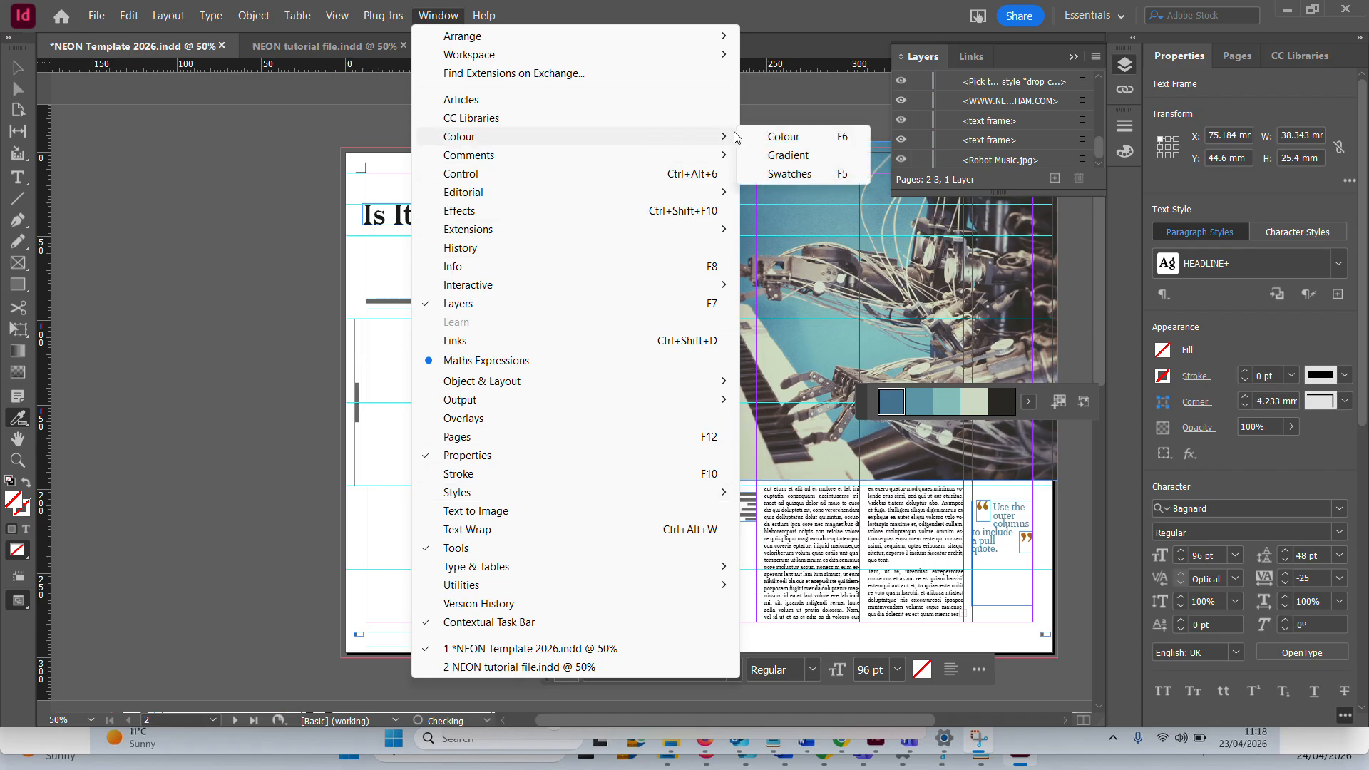
pyautogui.click(796, 174)
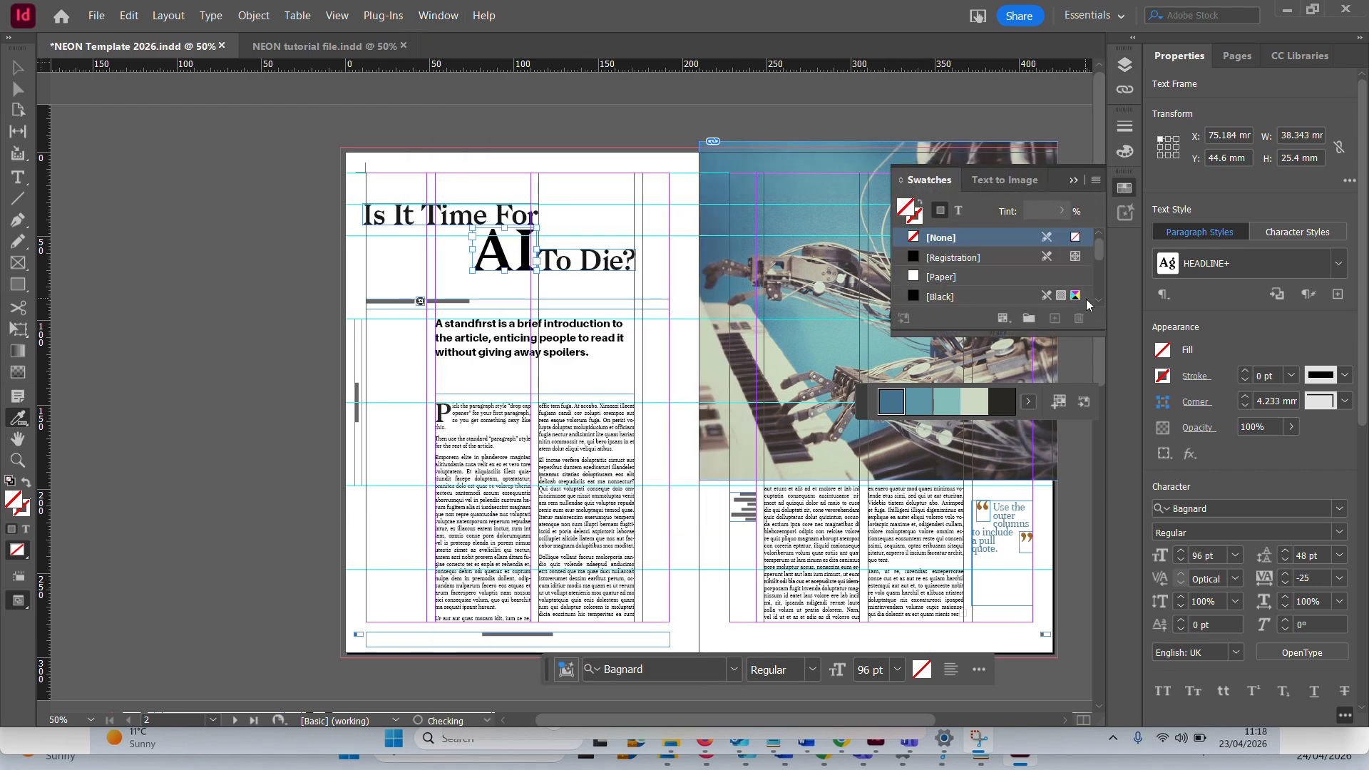
pyautogui.moveTo(1000, 328); pyautogui.dragTo(991, 465)
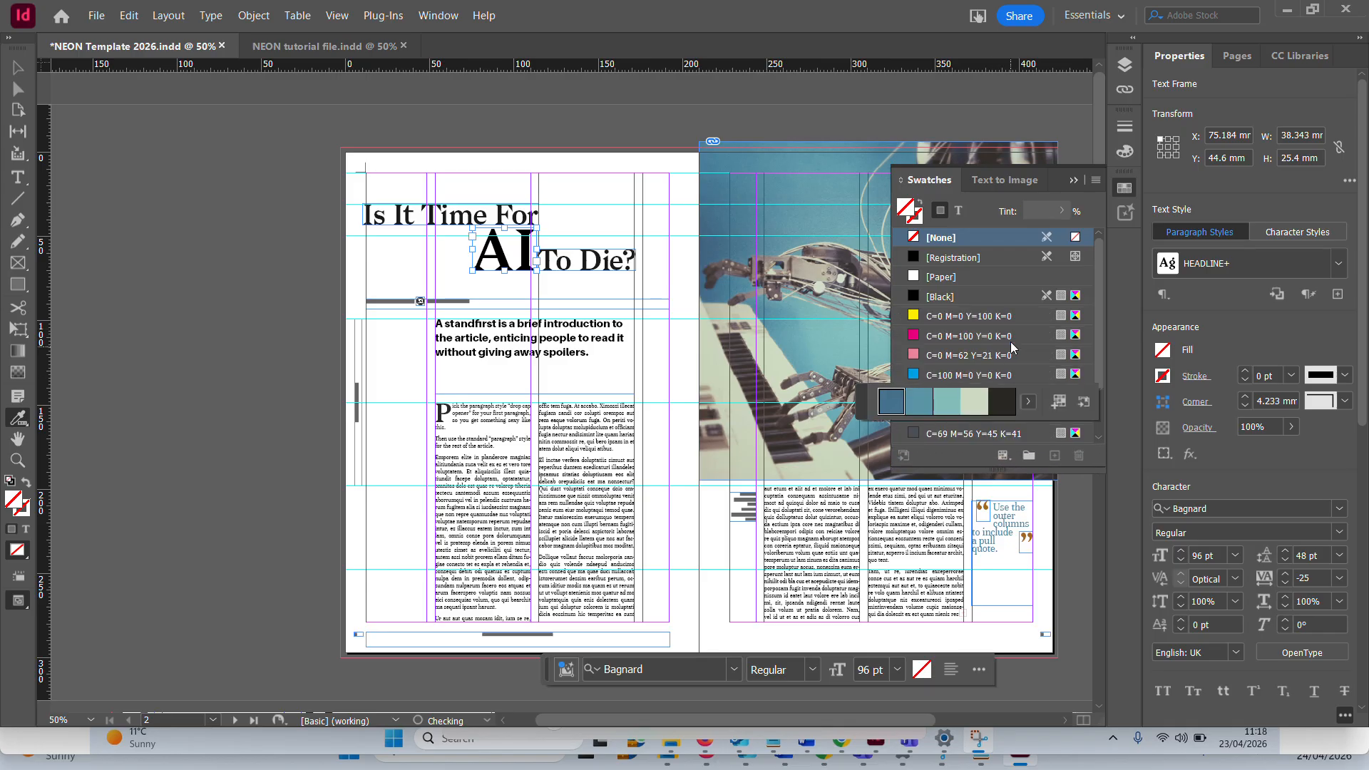
# Rename the swatch group Colourful_Theme 2 to "AI Spread" and expand it to show its colours
pyautogui.scroll(-1, 1012, 348)
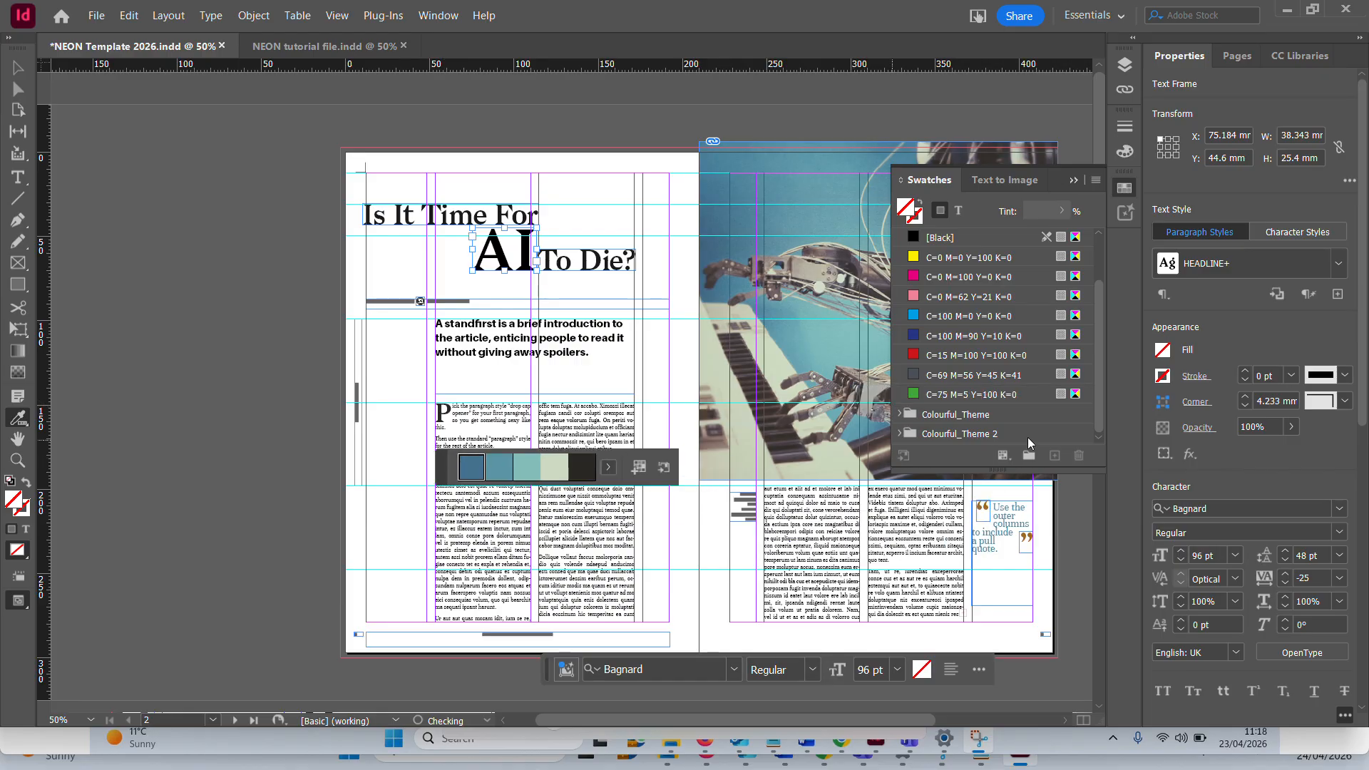
pyautogui.click(960, 437)
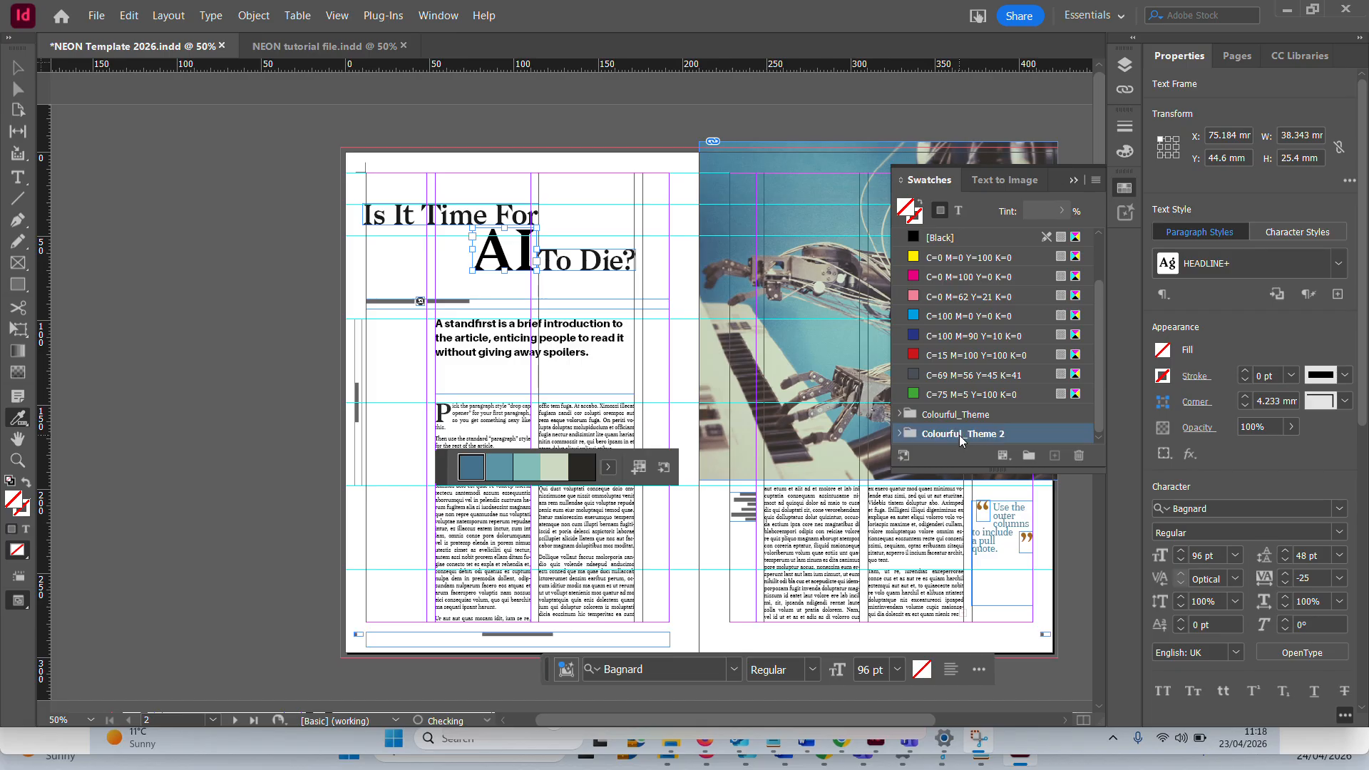
pyautogui.rightClick(959, 437)
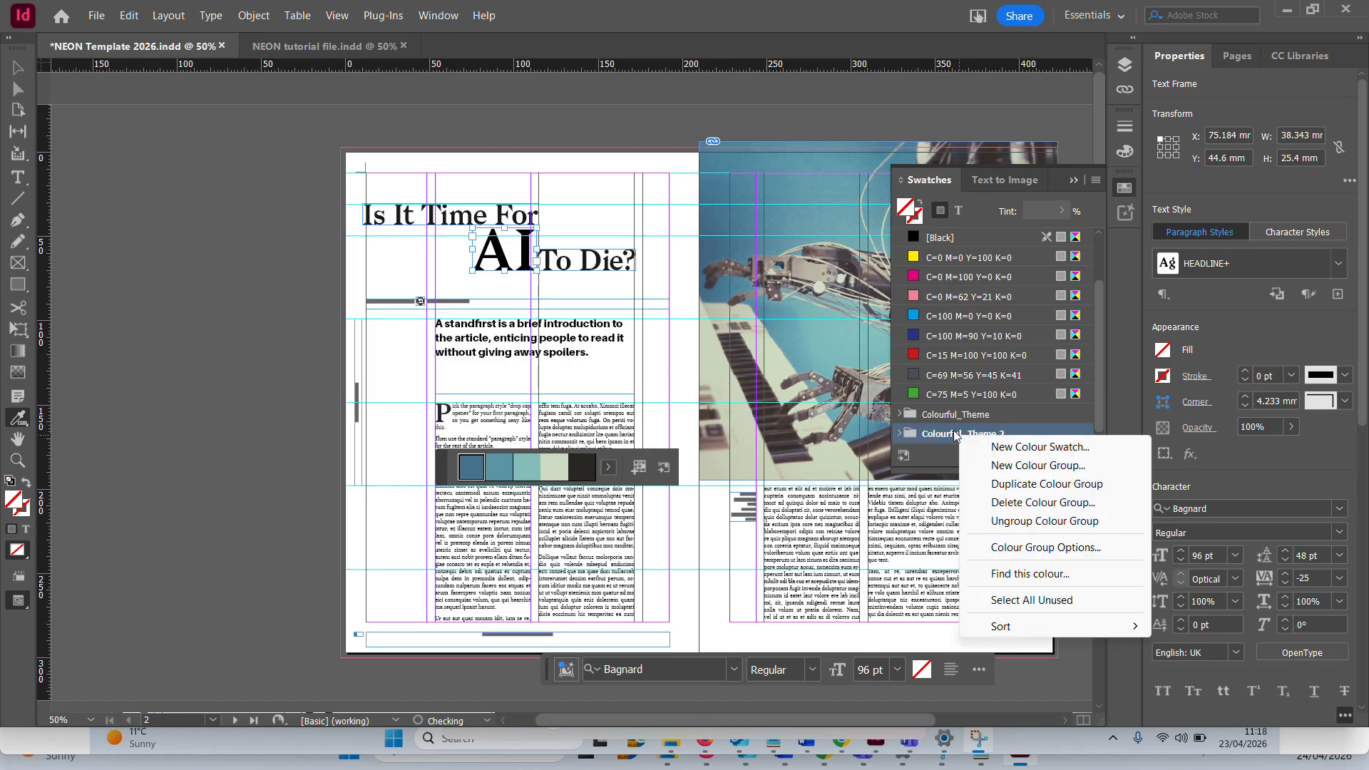
pyautogui.click(956, 436)
pyautogui.write('AI Spread')
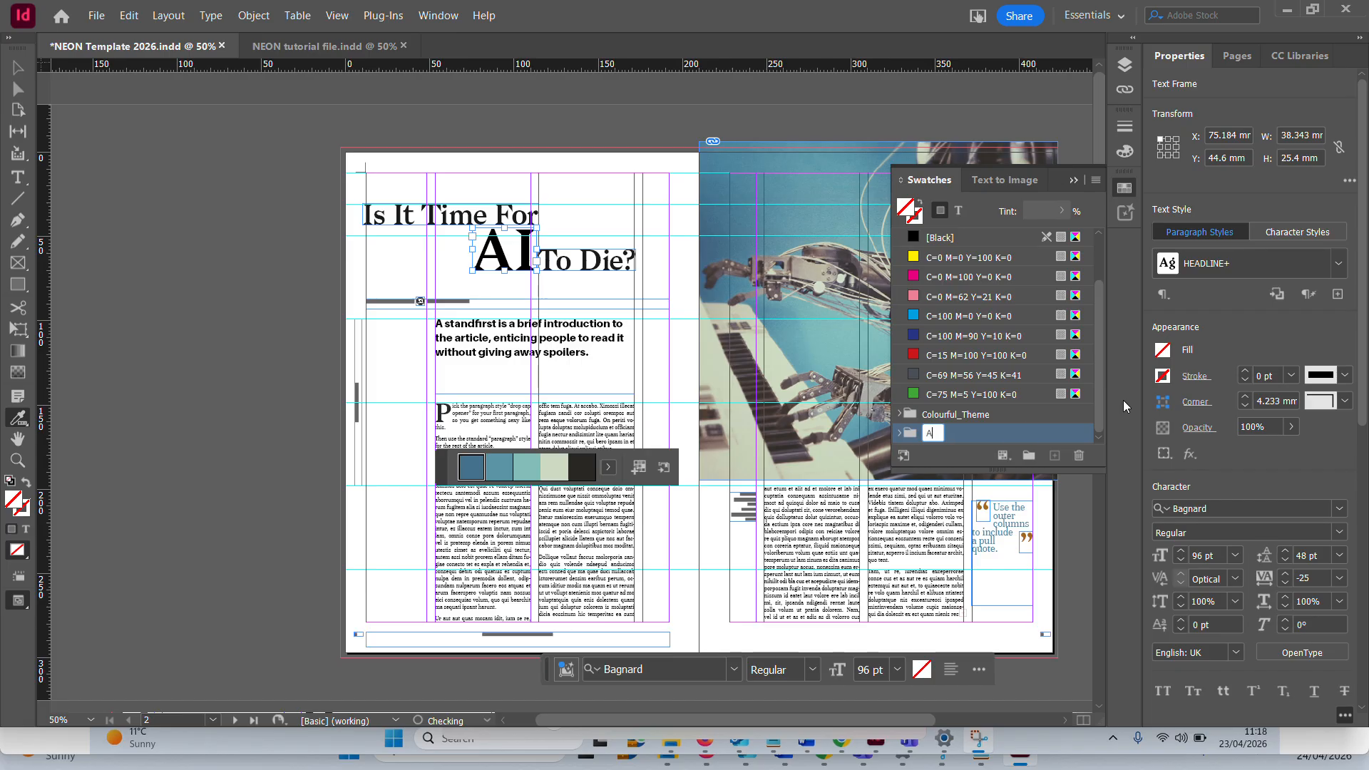
pyautogui.press('Return')
pyautogui.click(898, 434)
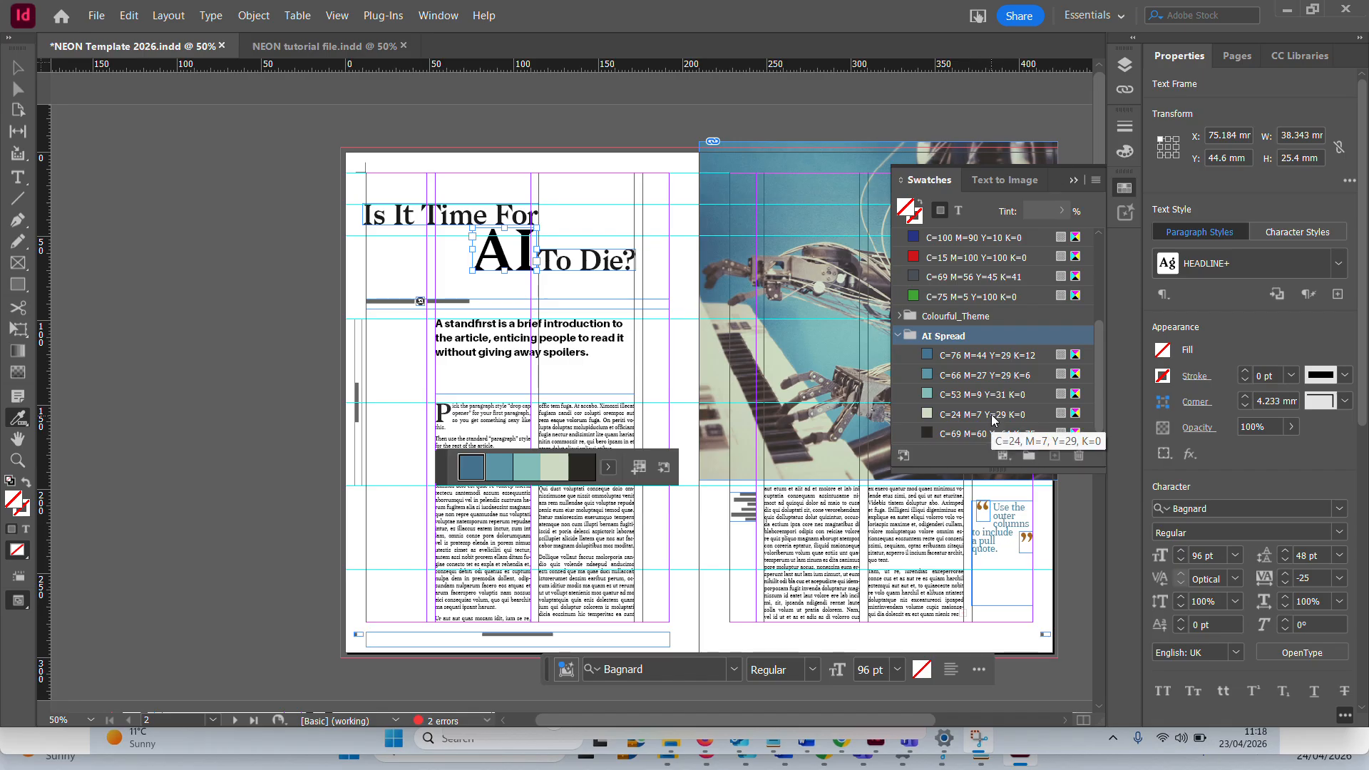
# Select the headline word "AI" and fill it with the AI Spread swatch C=76 M=44 Y=29 K=12
pyautogui.click(18, 63)
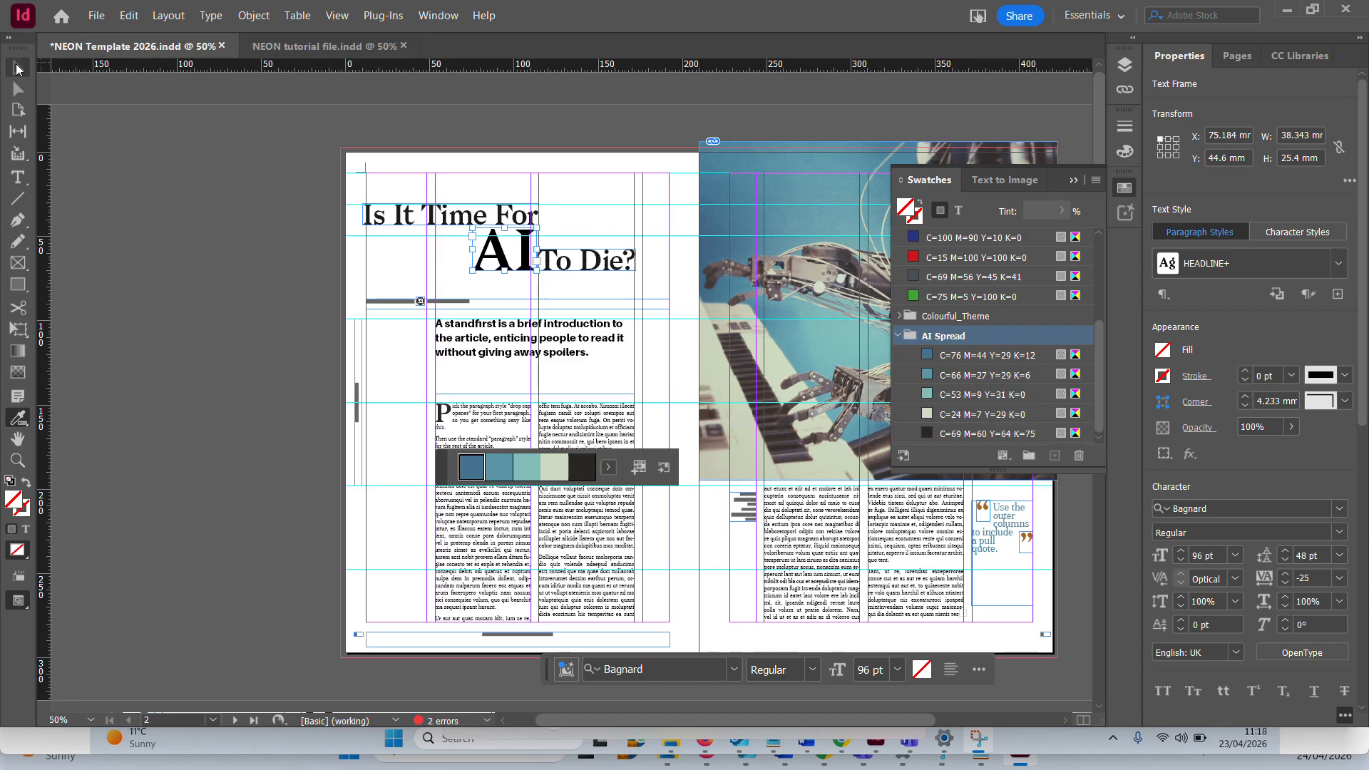
pyautogui.doubleClick(494, 244)
pyautogui.moveTo(474, 251); pyautogui.dragTo(538, 253)
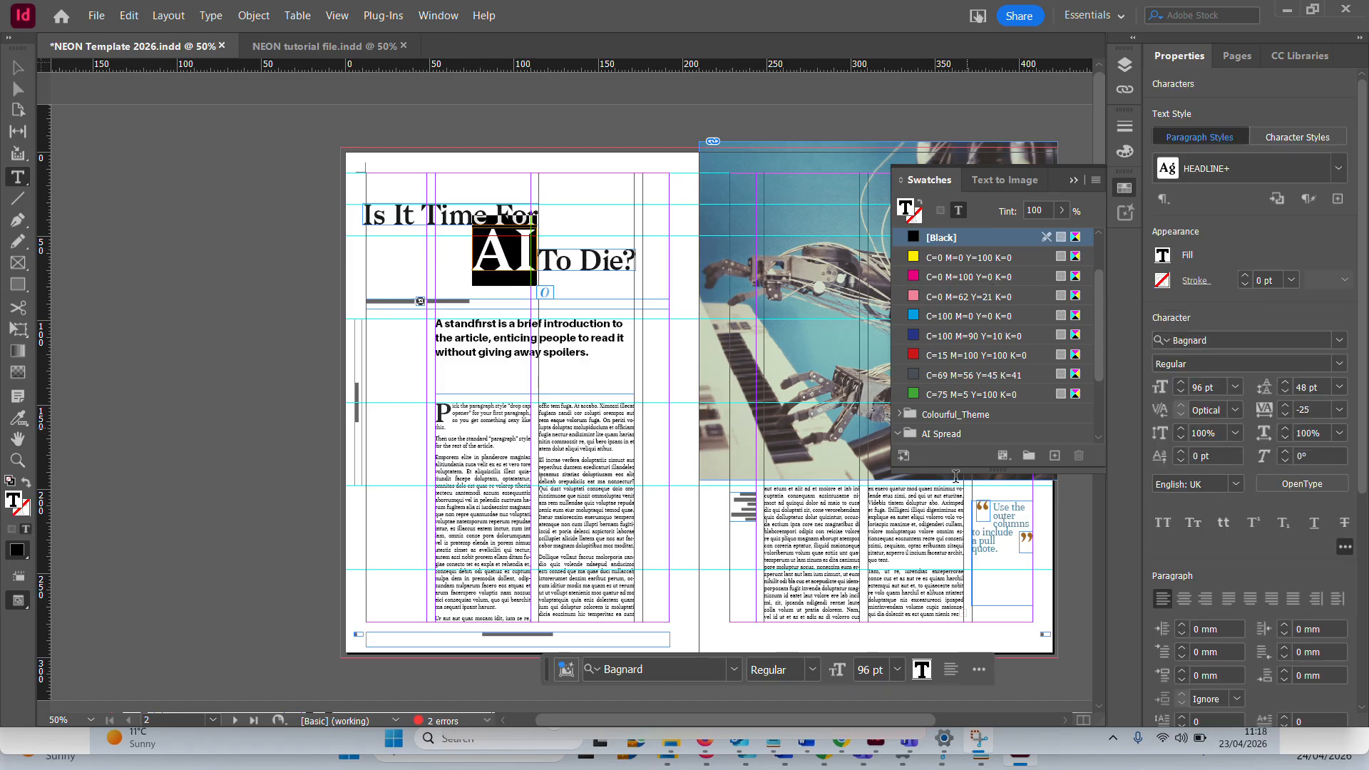
pyautogui.scroll(-3, 973, 380)
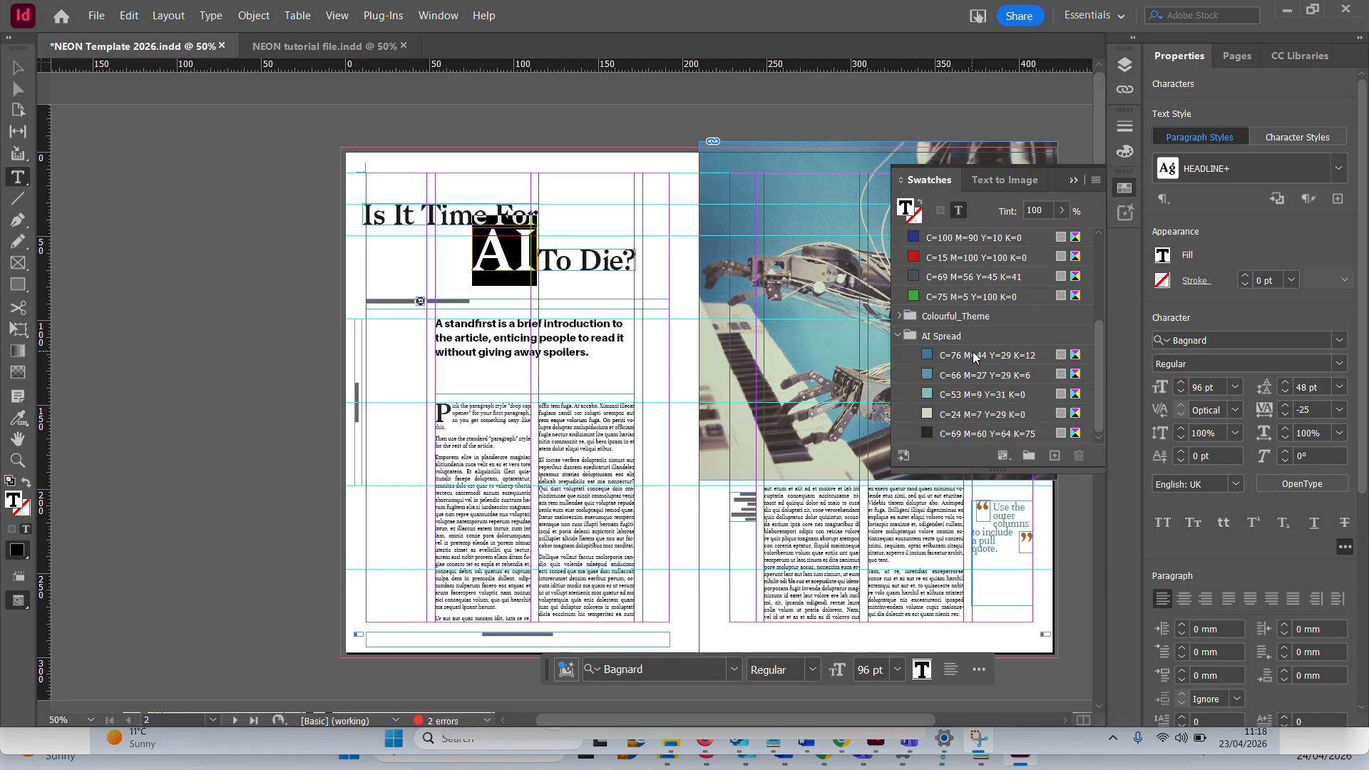
pyautogui.click(973, 354)
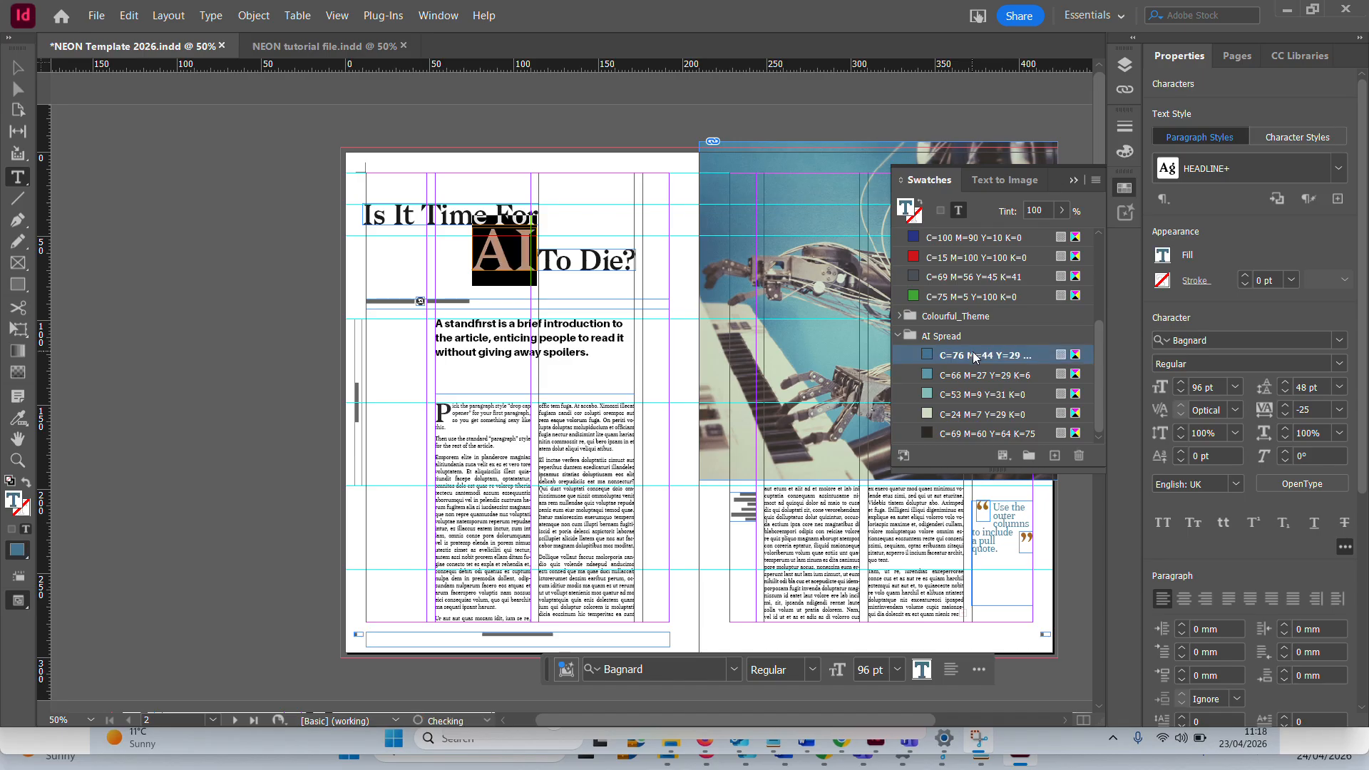
# Fill the headline text "Is It Time For" with the AI Spread swatch C=66 M=27 Y=29 K=6
pyautogui.click(413, 214)
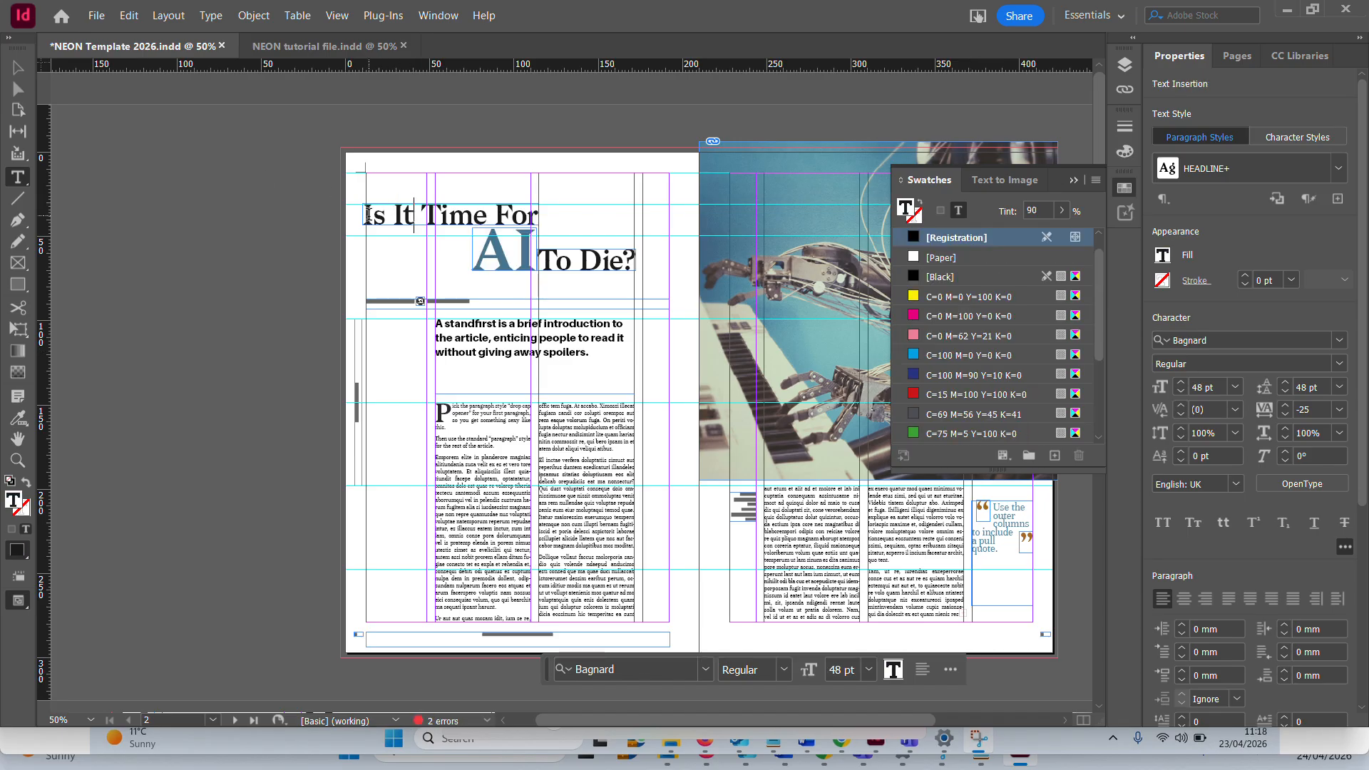
pyautogui.moveTo(367, 214); pyautogui.dragTo(538, 216)
pyautogui.scroll(-4, 1025, 348)
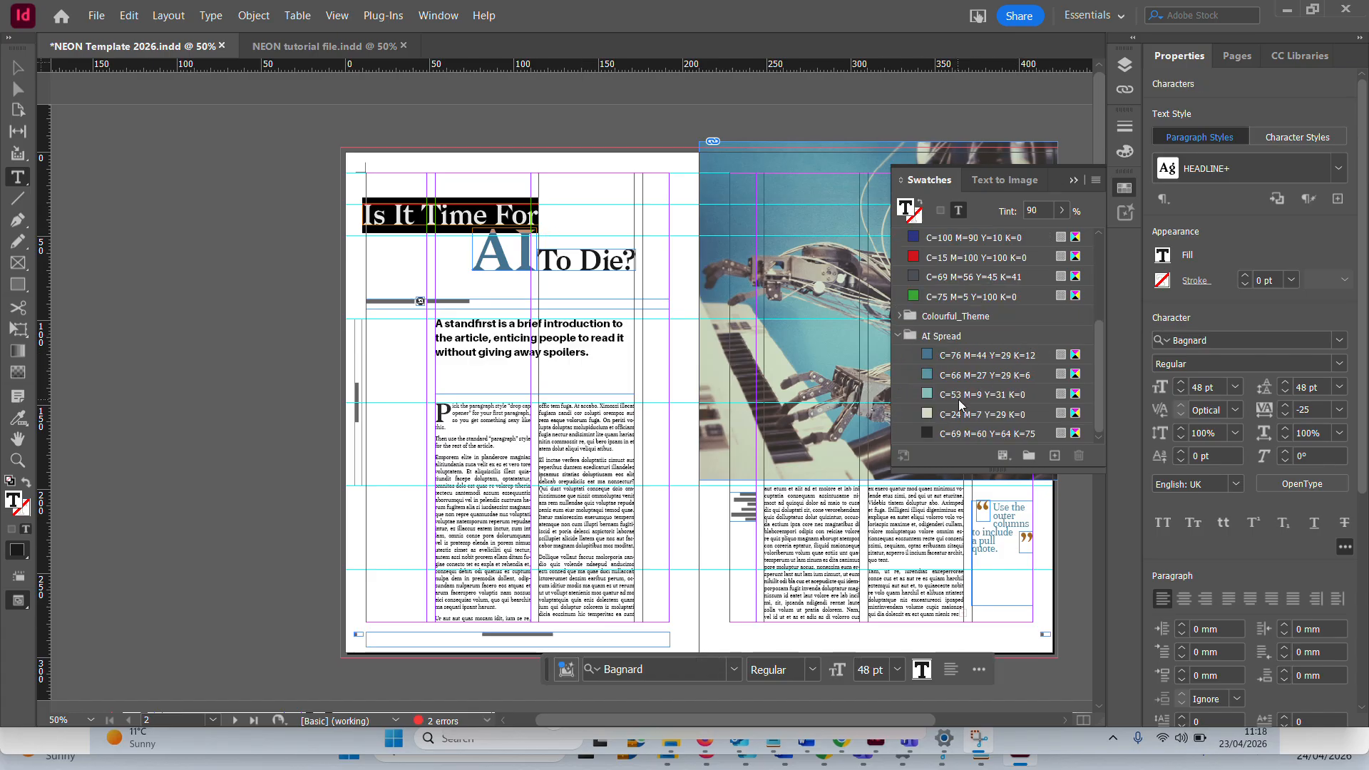
pyautogui.scroll(4, 978, 378)
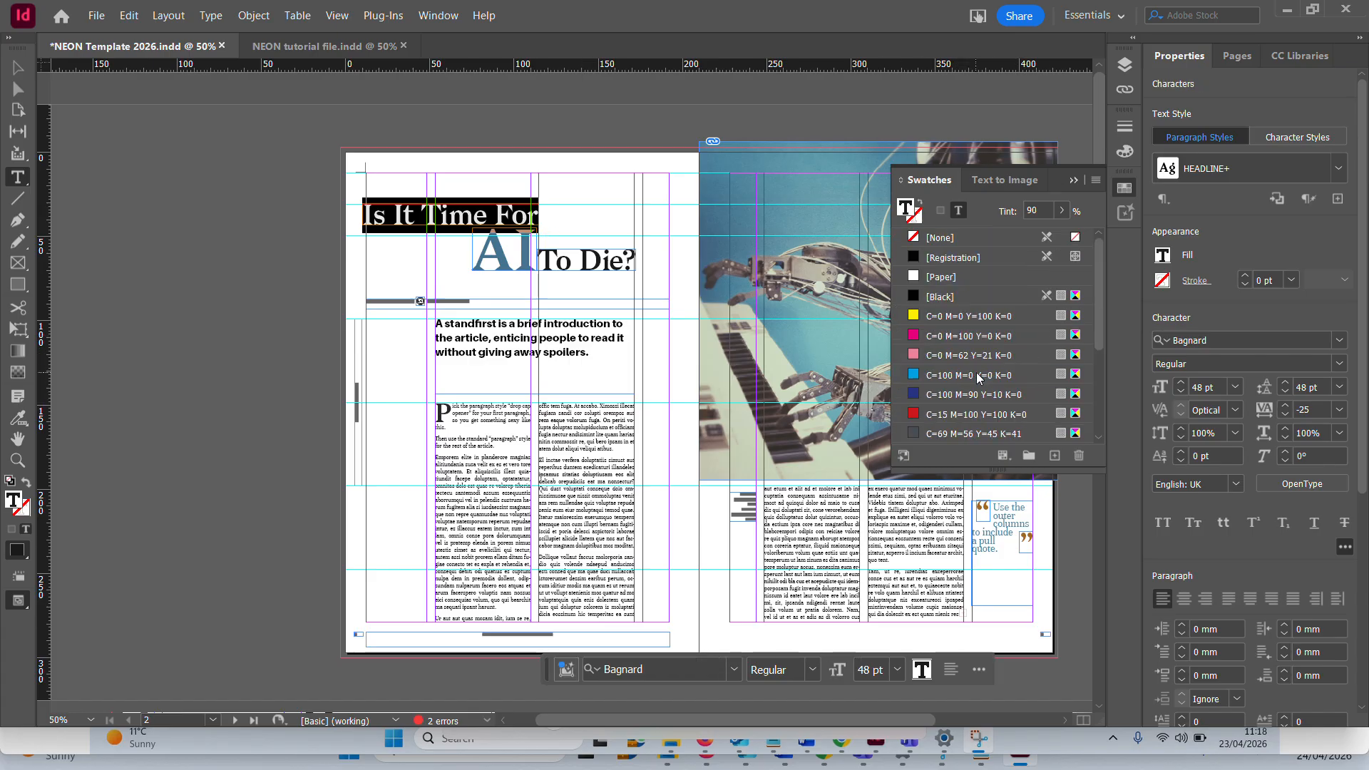
pyautogui.click(978, 375)
# Fill the headline text "To Die?" with the AI Spread swatch C=66 M=27 Y=29 K=6
pyautogui.moveTo(537, 261); pyautogui.dragTo(658, 273)
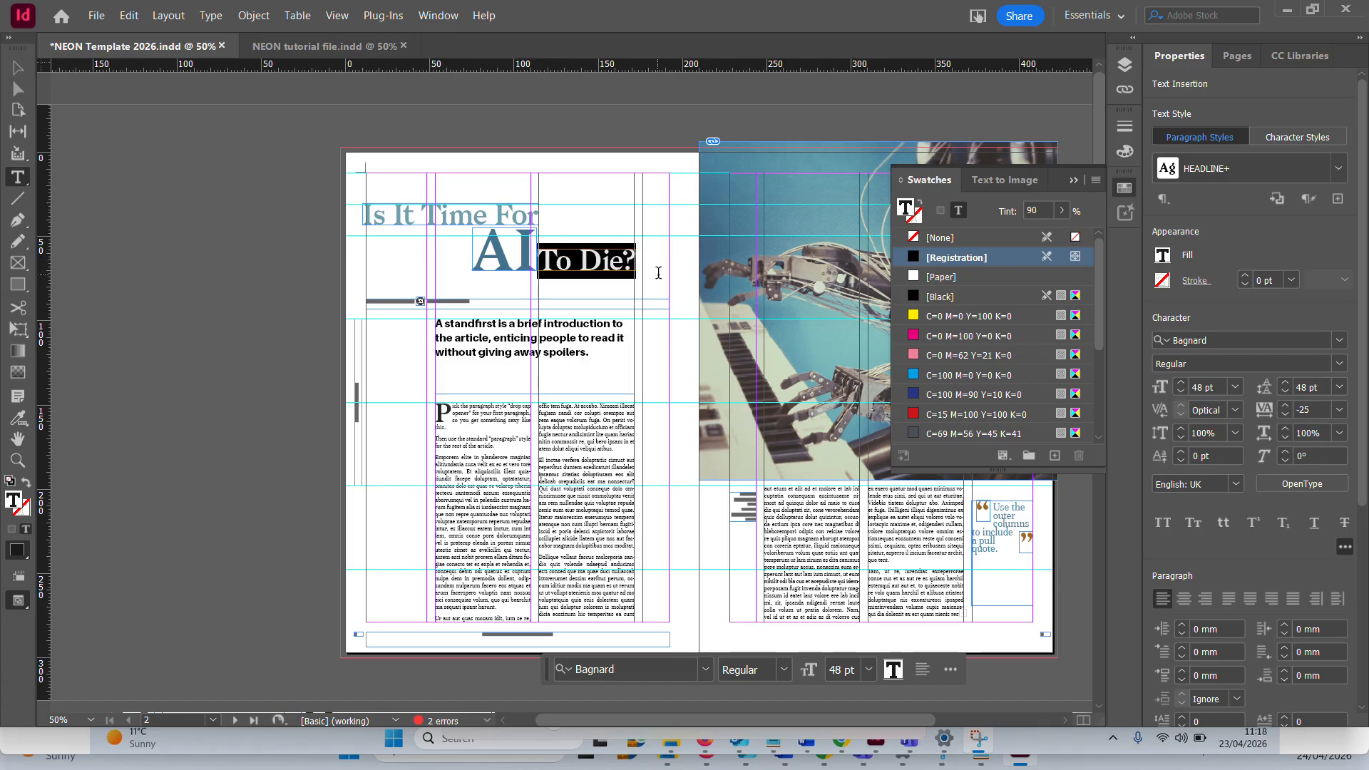
pyautogui.scroll(-4, 983, 372)
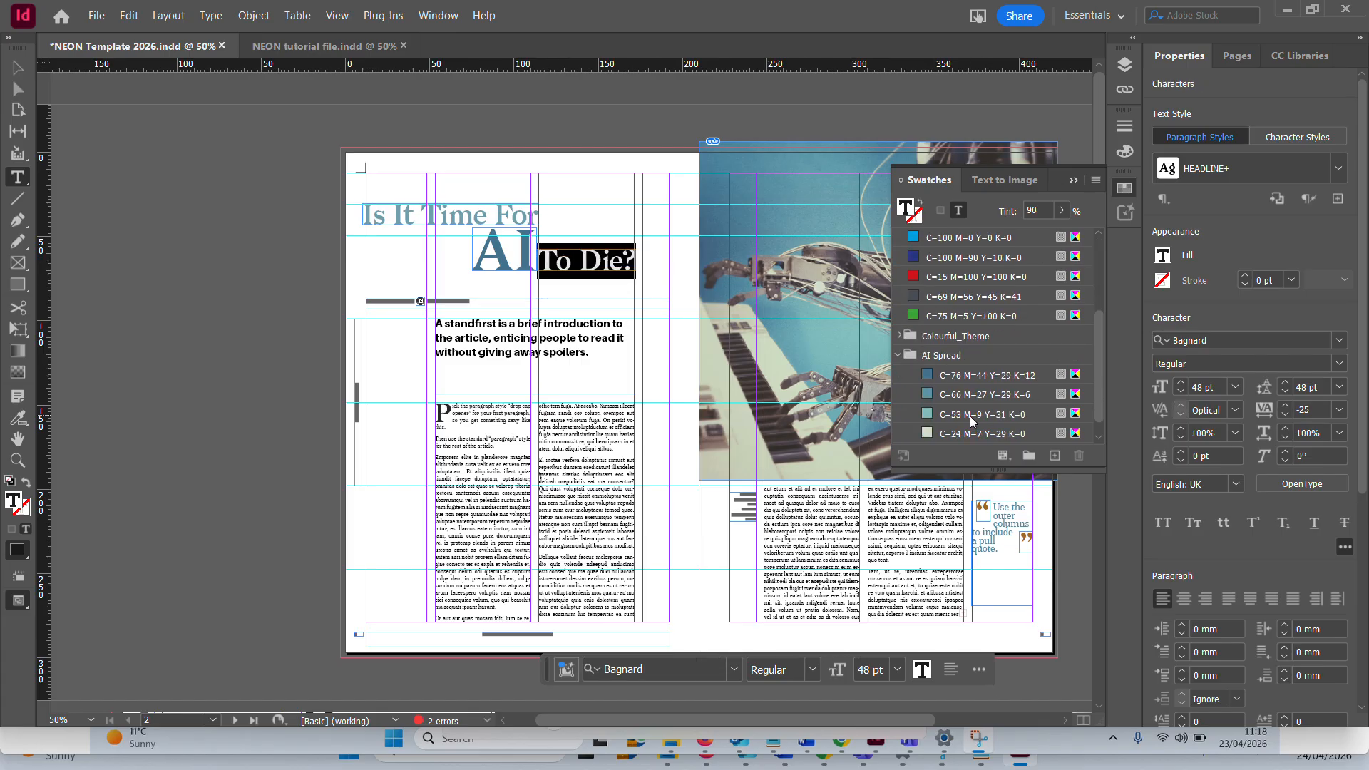
pyautogui.click(984, 394)
pyautogui.press('Escape')
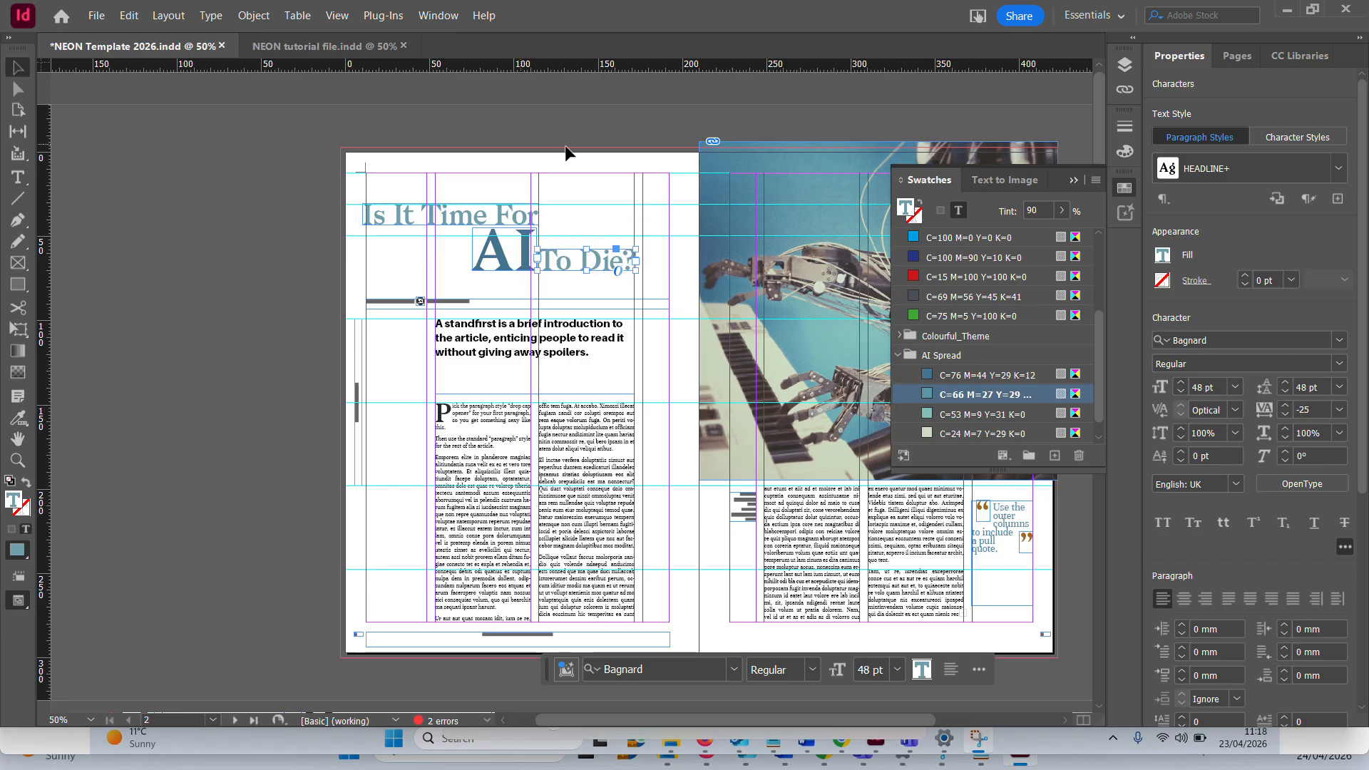
# Deselect everything, view the recoloured headline in full-screen presentation mode and return to the layout
pyautogui.click(615, 151)
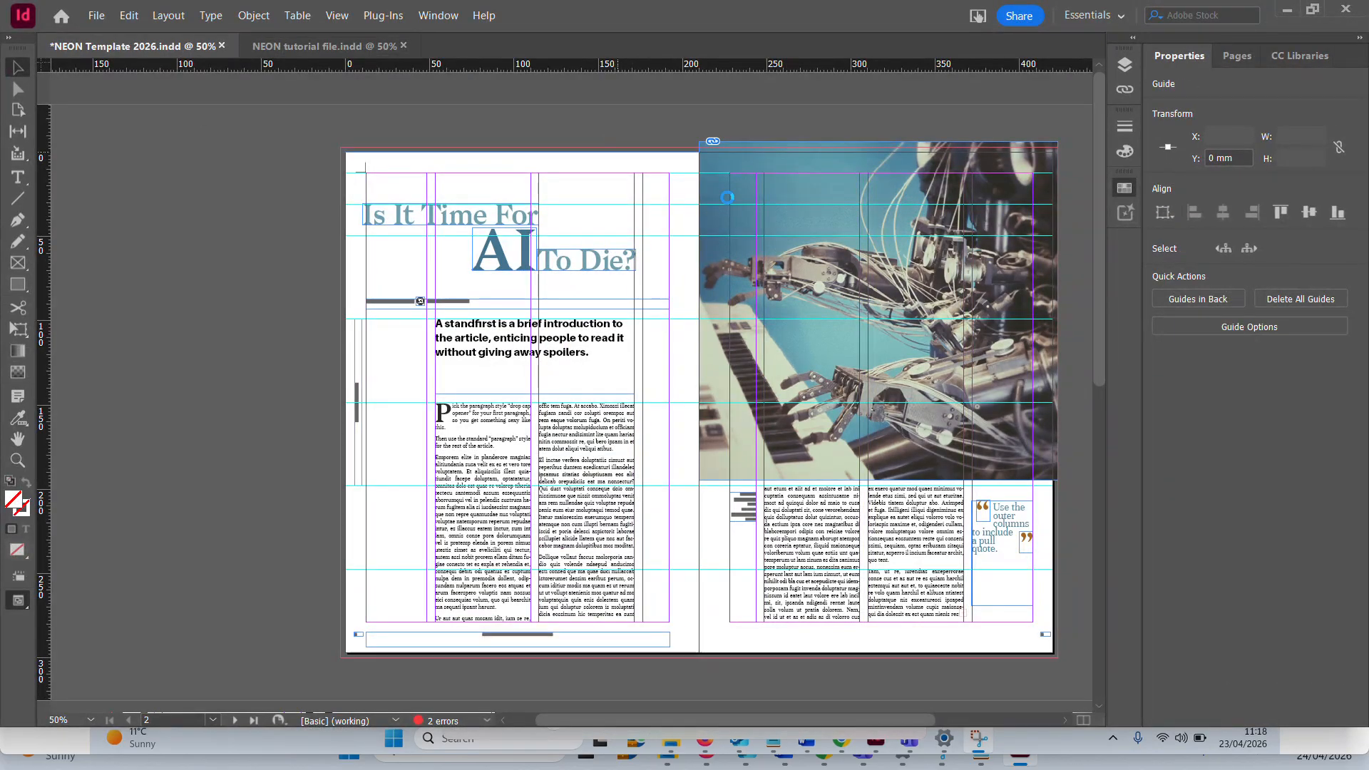
pyautogui.hotkey('shift', 'w')
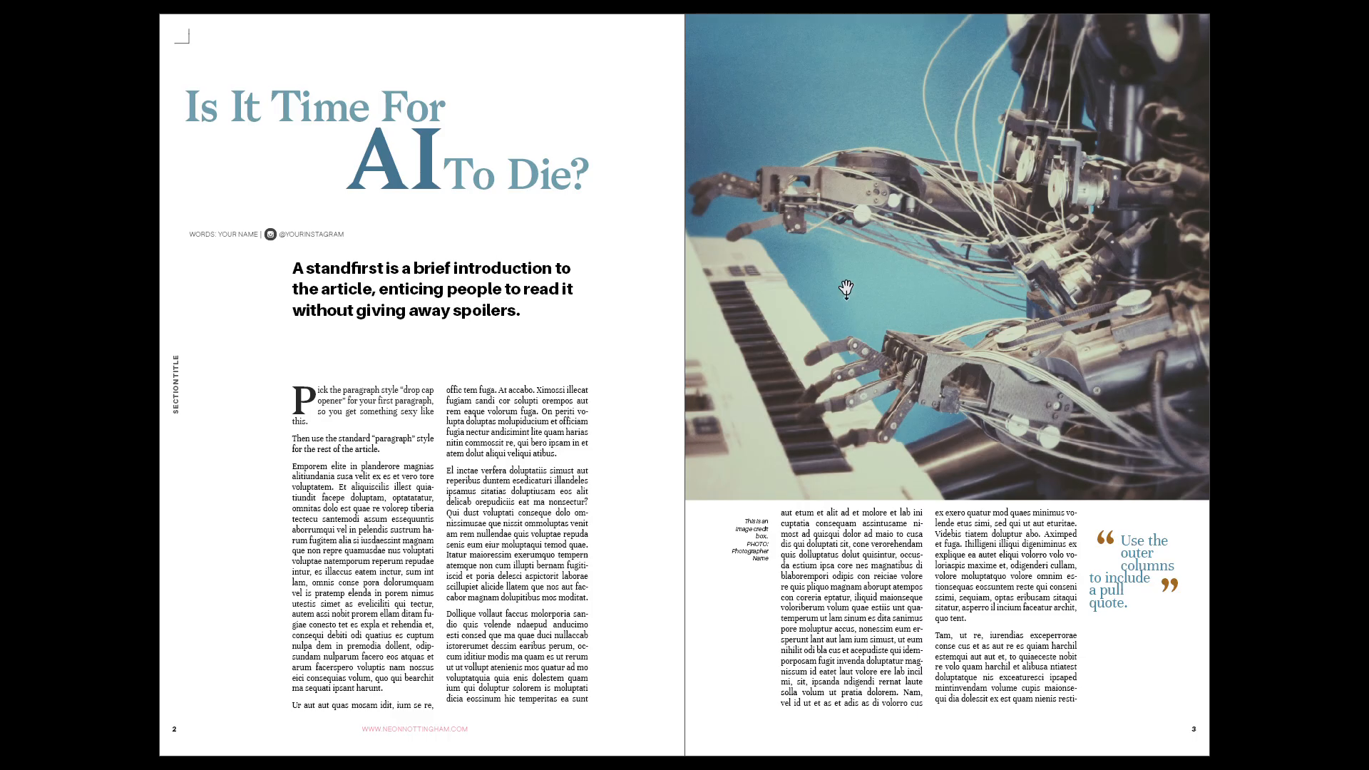
pyautogui.press('Escape')
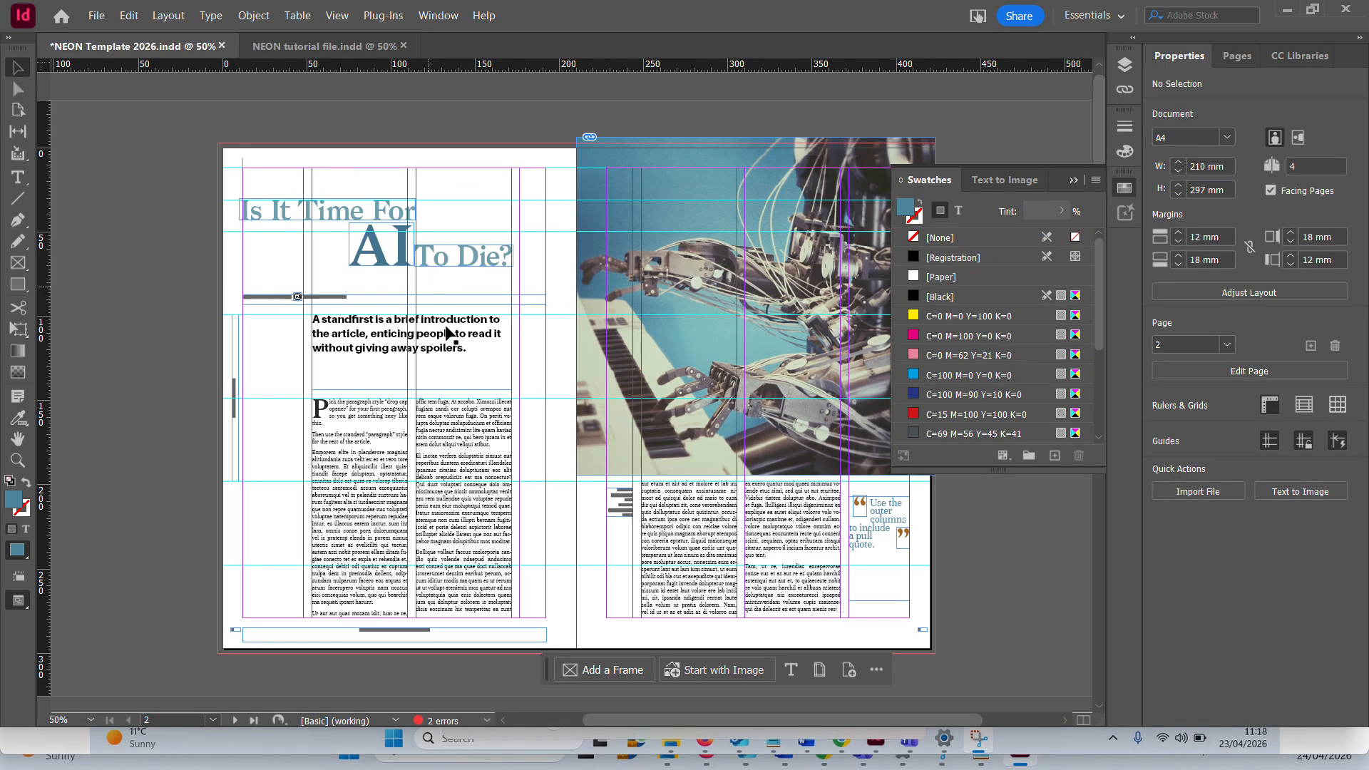
# Select the whole standfirst paragraph and mix an orange text fill, fa7f24 (C=0 M=60 Y=88 K=0), in the Colour Picker
pyautogui.doubleClick(464, 345)
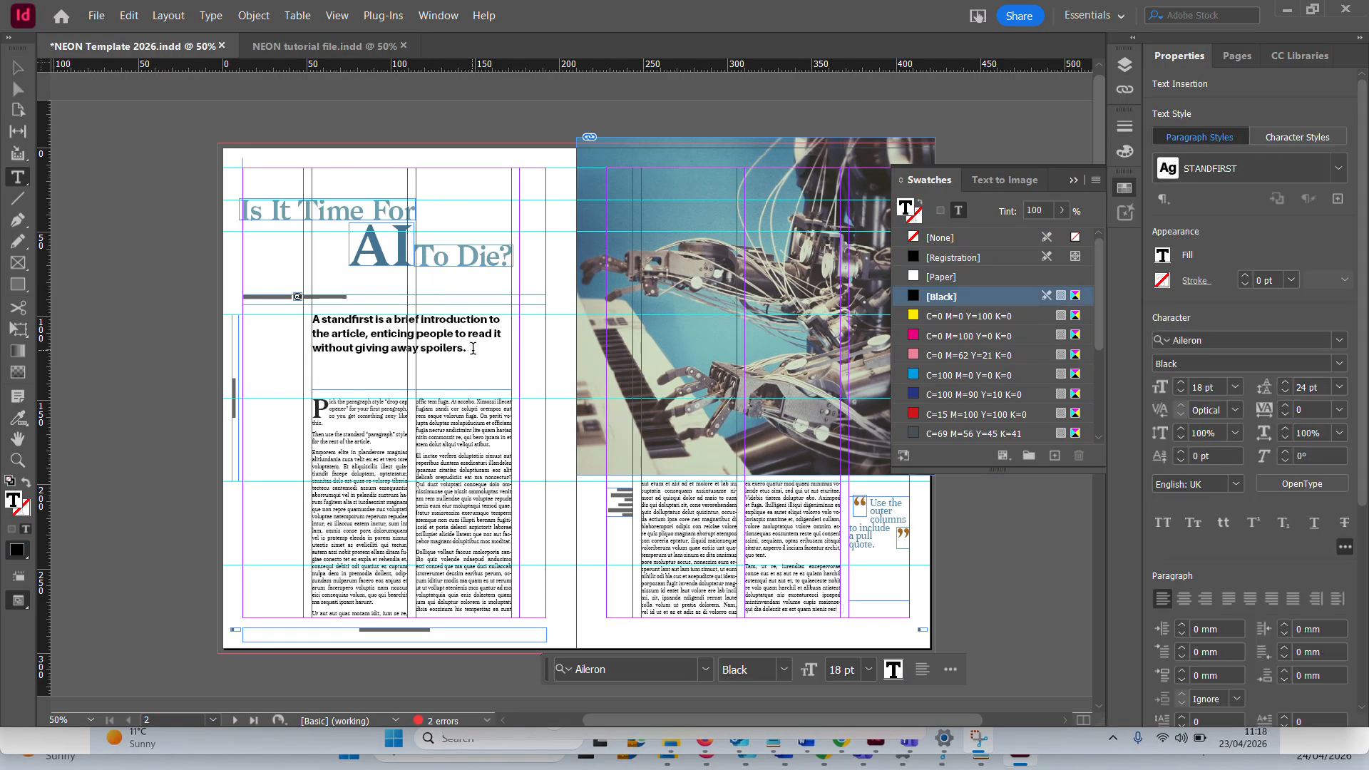
pyautogui.moveTo(465, 348); pyautogui.dragTo(305, 318)
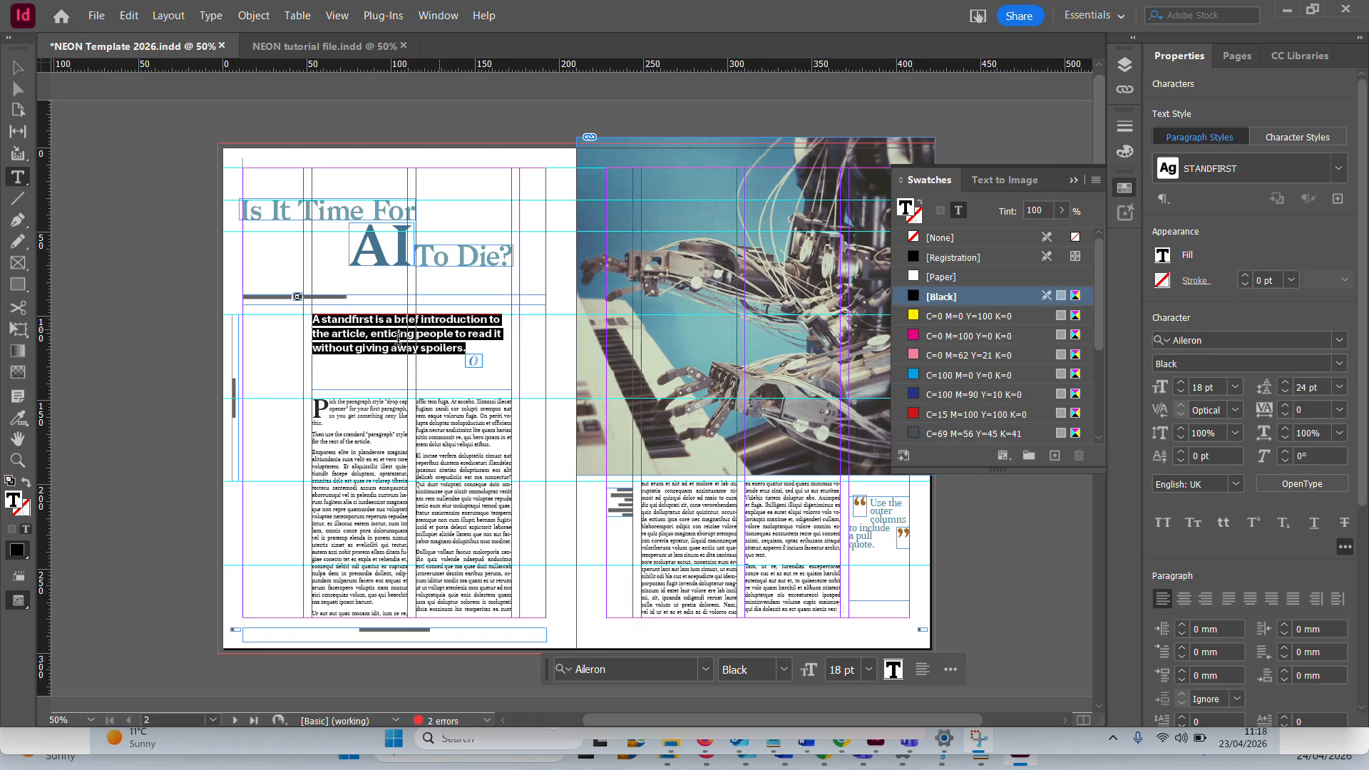
pyautogui.doubleClick(14, 501)
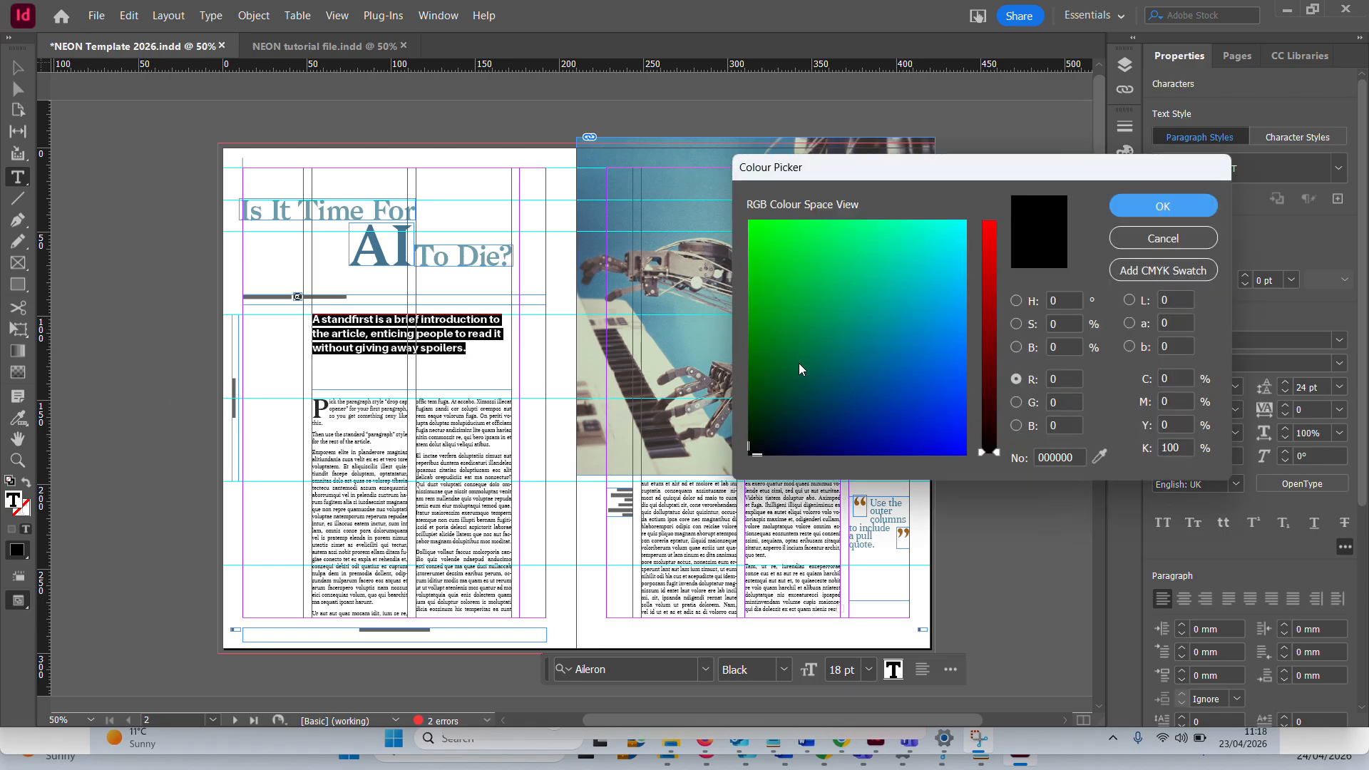
pyautogui.click(986, 306)
pyautogui.moveTo(896, 354); pyautogui.dragTo(806, 311)
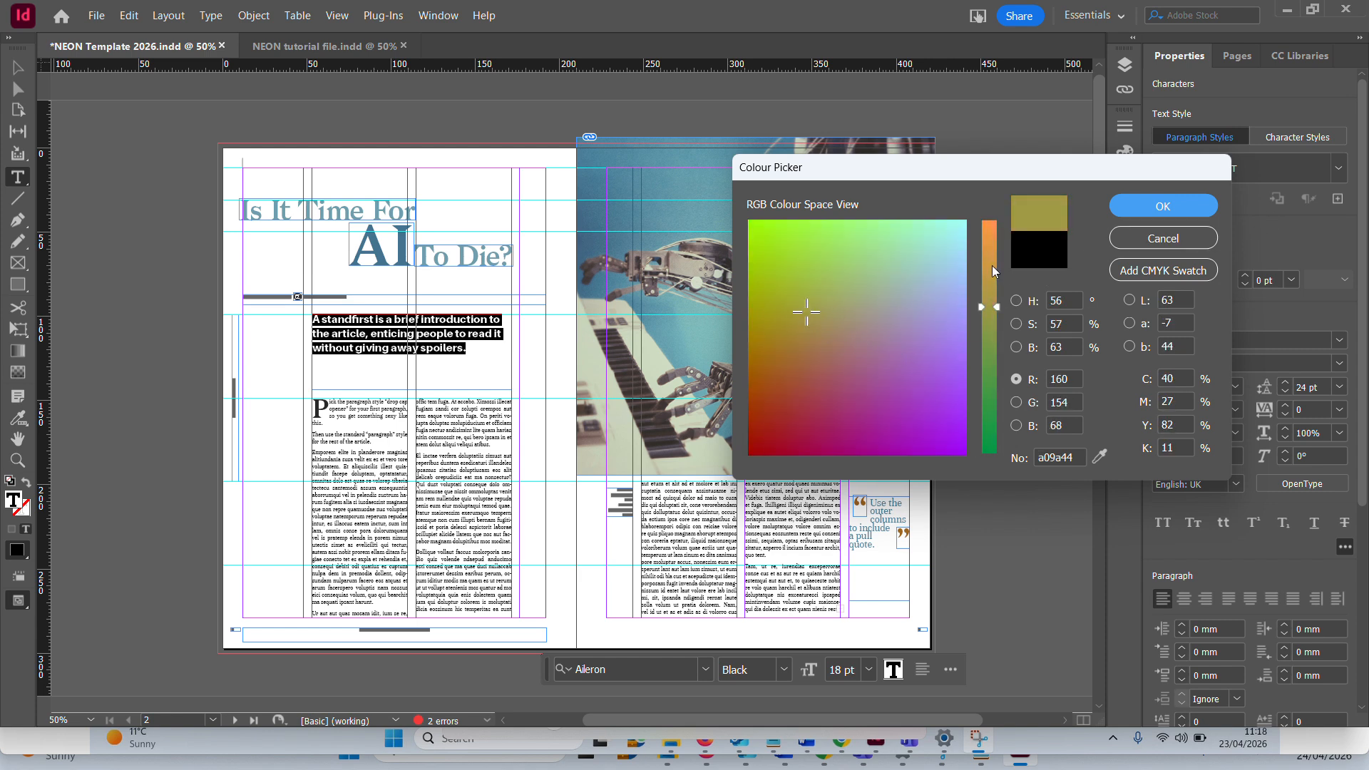
pyautogui.moveTo(991, 274); pyautogui.dragTo(991, 225)
pyautogui.moveTo(761, 325)
pyautogui.mouseDown()
pyautogui.moveTo(786, 350)
pyautogui.moveTo(779, 328)
pyautogui.moveTo(773, 341)
pyautogui.moveTo(811, 344)
pyautogui.mouseUp()
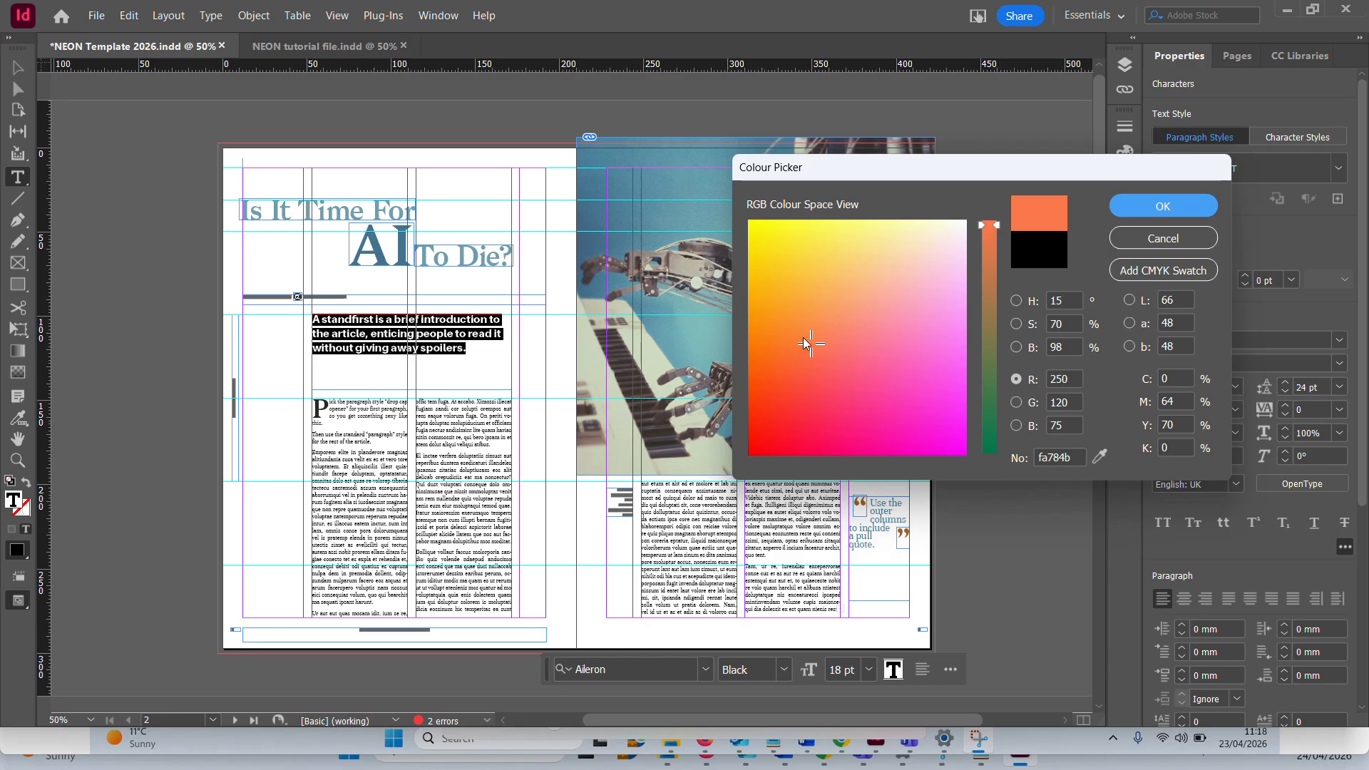
pyautogui.moveTo(809, 343)
pyautogui.mouseDown()
pyautogui.moveTo(802, 327)
pyautogui.moveTo(779, 336)
pyautogui.mouseUp()
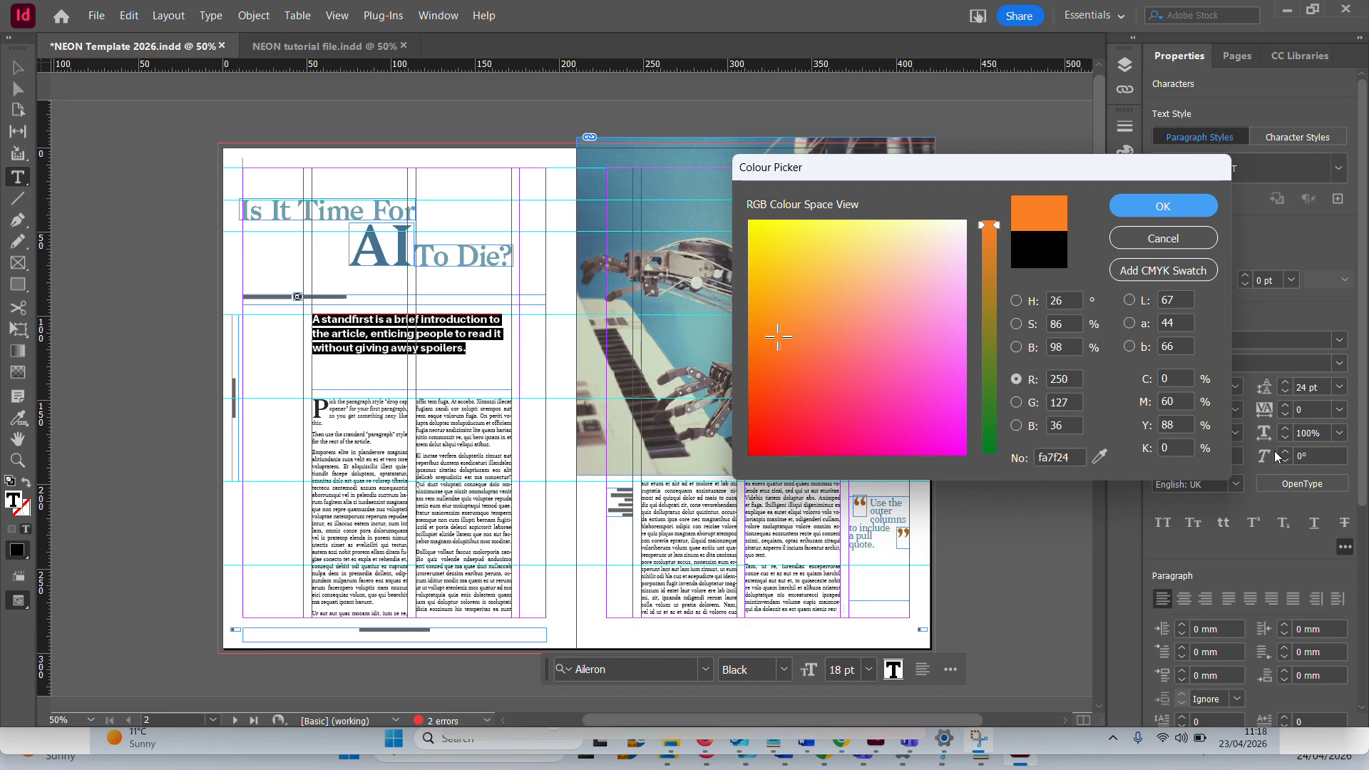
# Add the mixed orange to the document as a CMYK swatch and apply it to the standfirst
pyautogui.click(1153, 273)
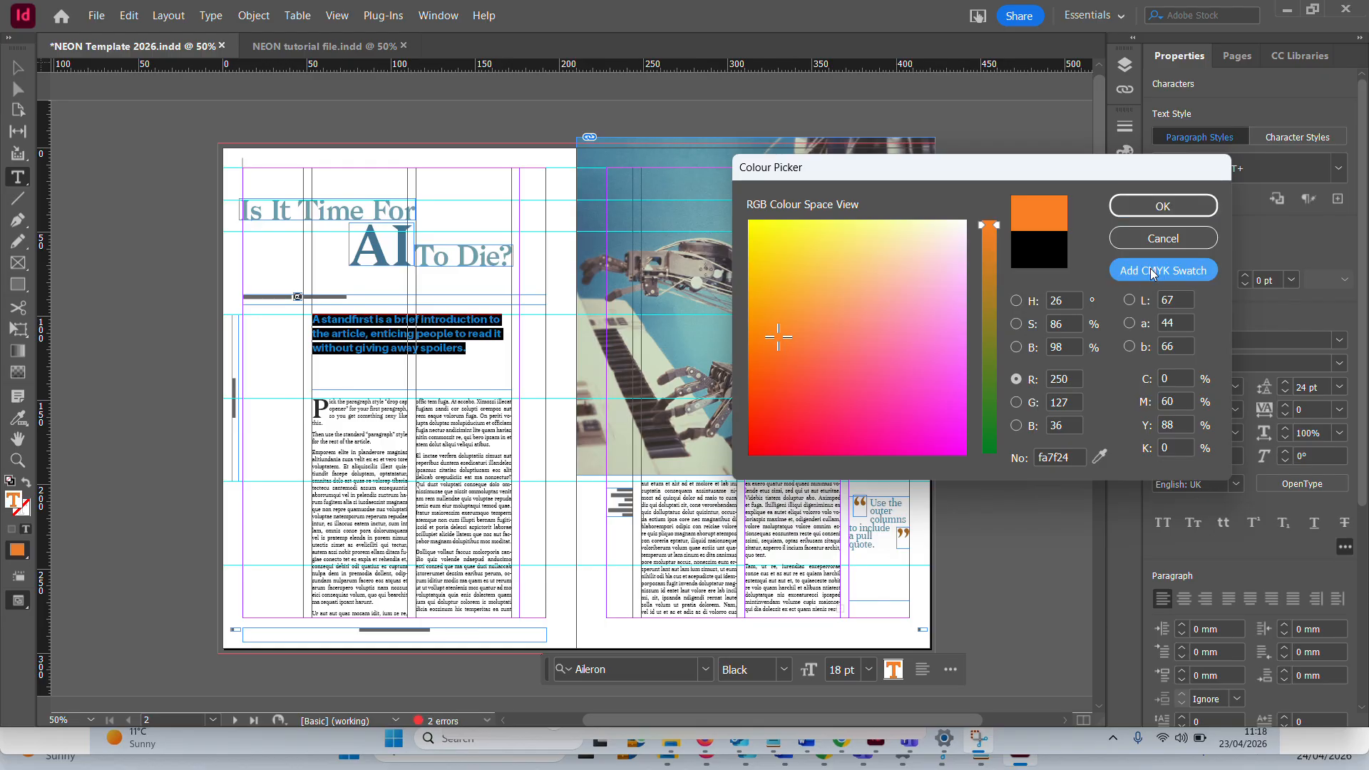
pyautogui.click(1162, 207)
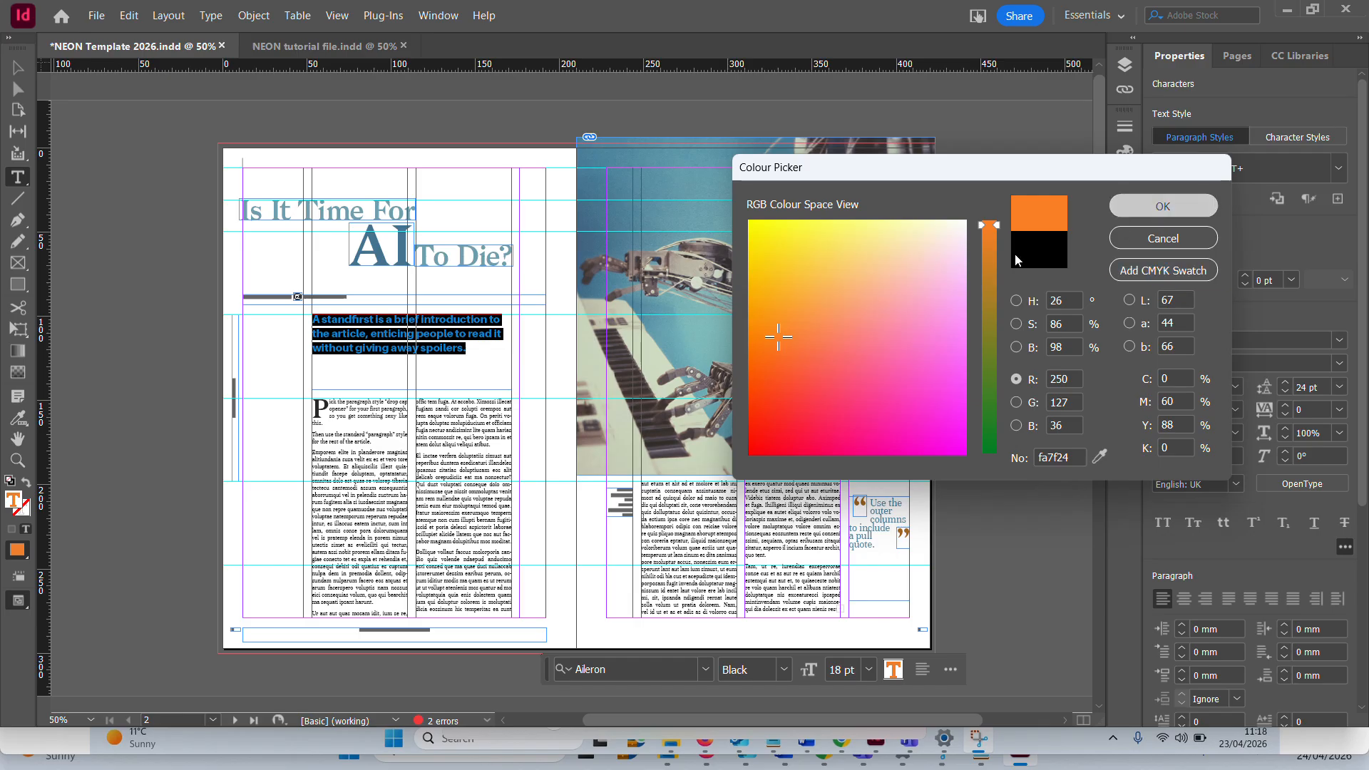
pyautogui.click(534, 327)
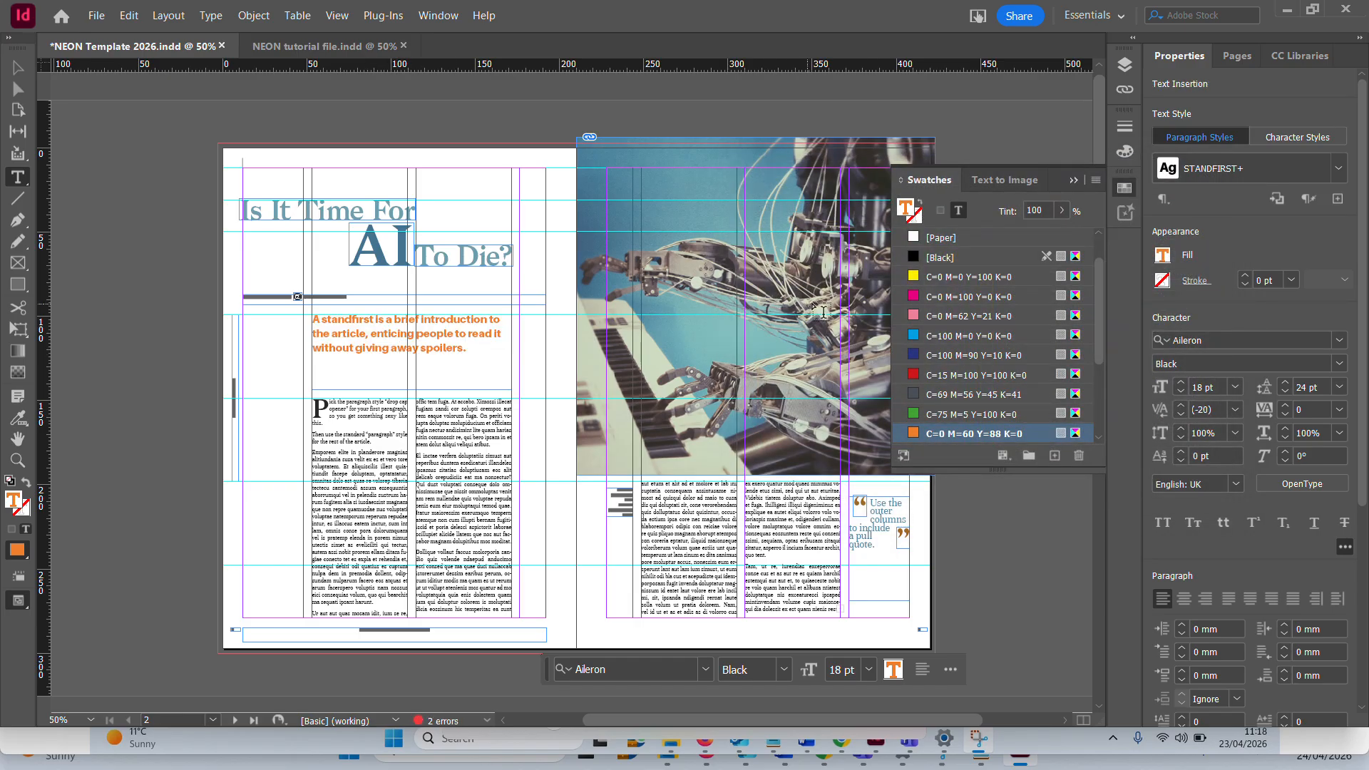
pyautogui.scroll(-3, 967, 352)
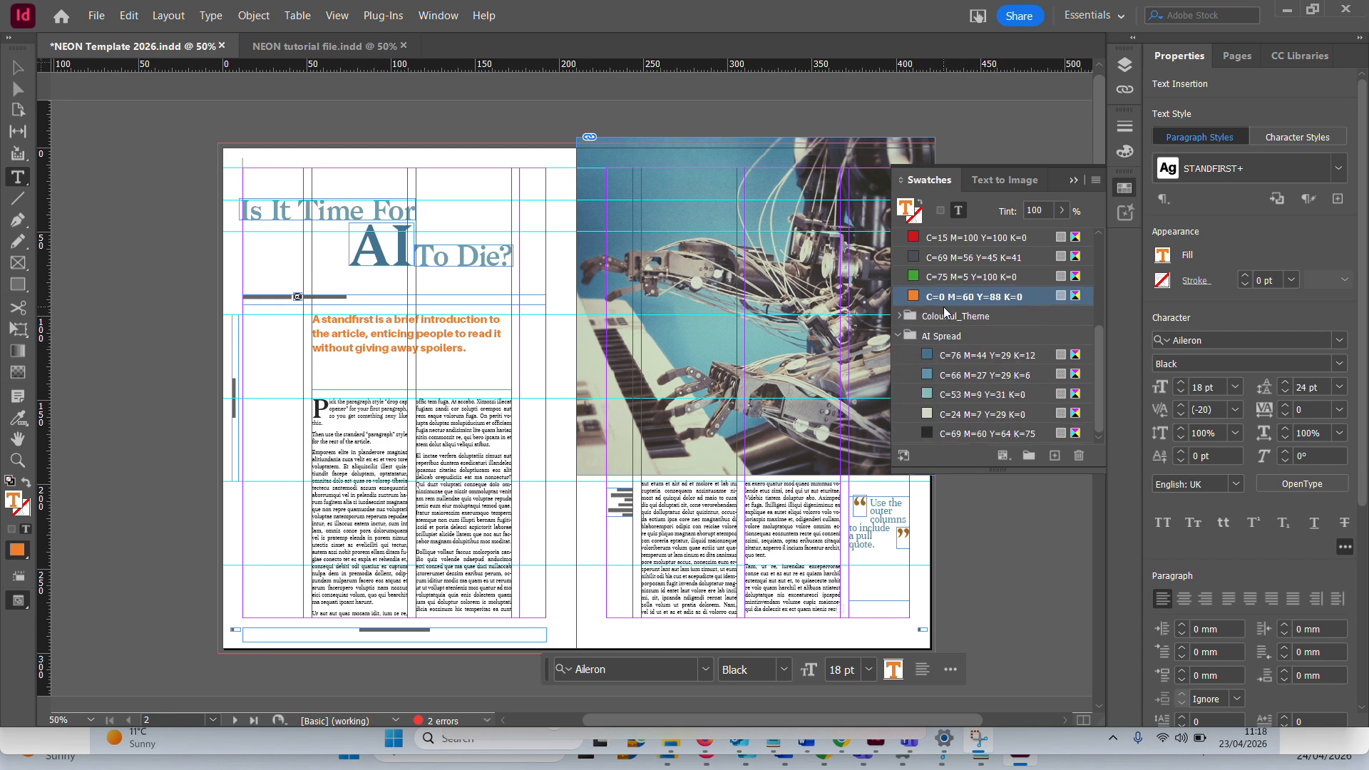
pyautogui.scroll(5, 1033, 301)
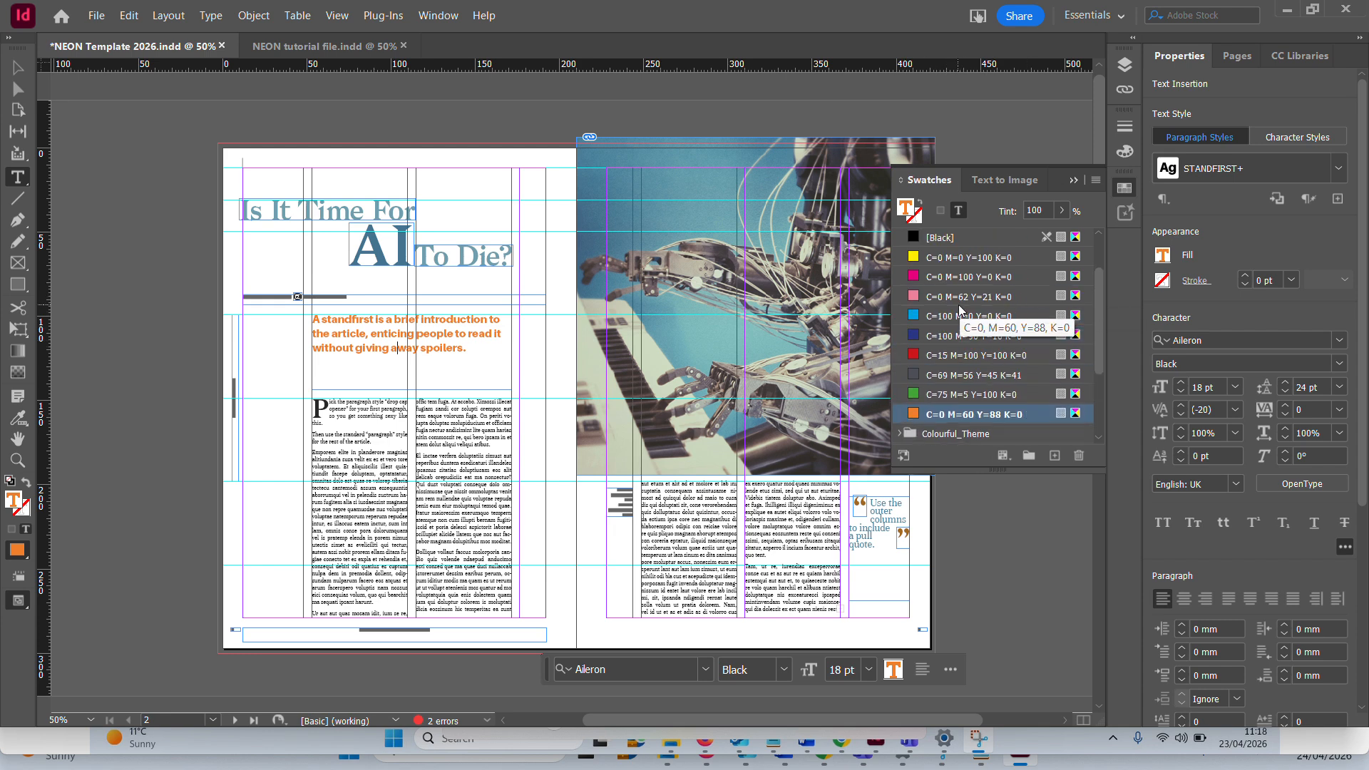
pyautogui.scroll(-5, 957, 310)
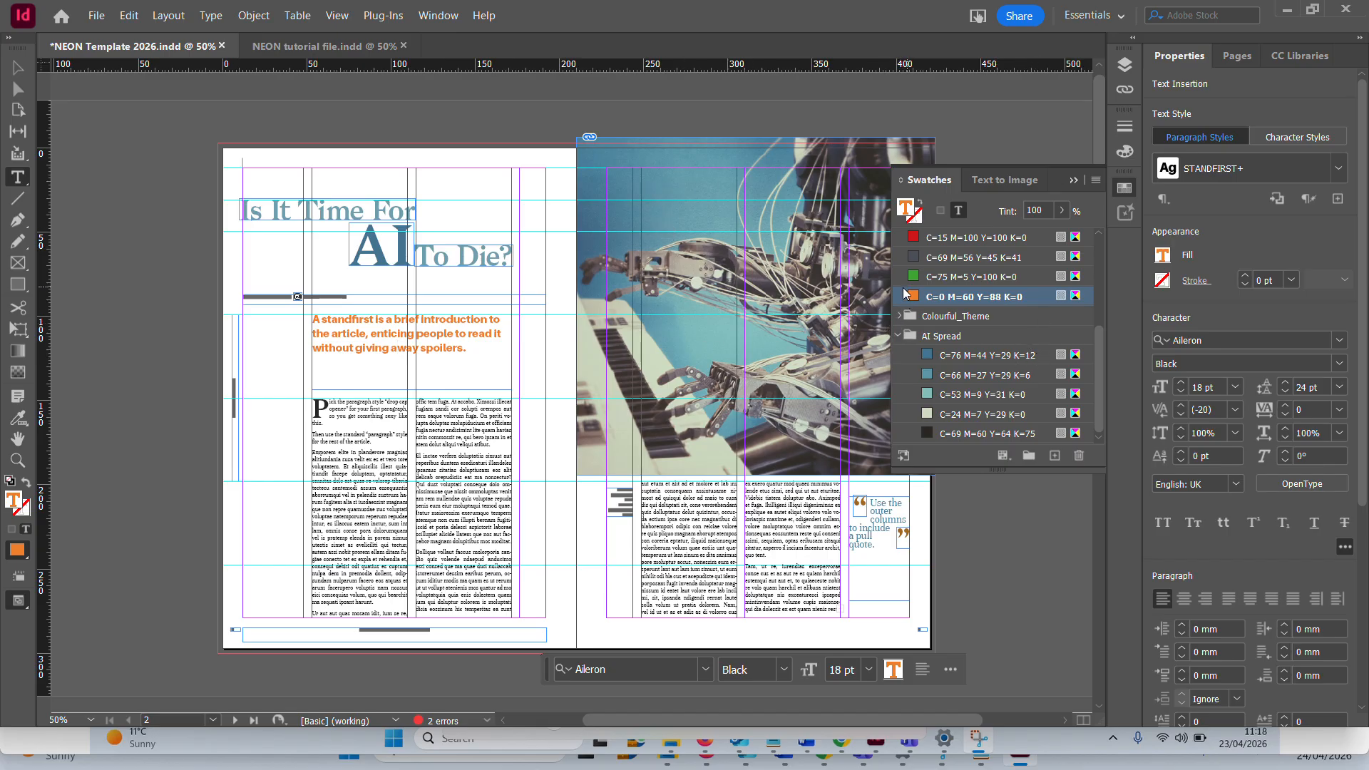
pyautogui.moveTo(494, 351); pyautogui.dragTo(281, 315)
pyautogui.doubleClick(13, 500)
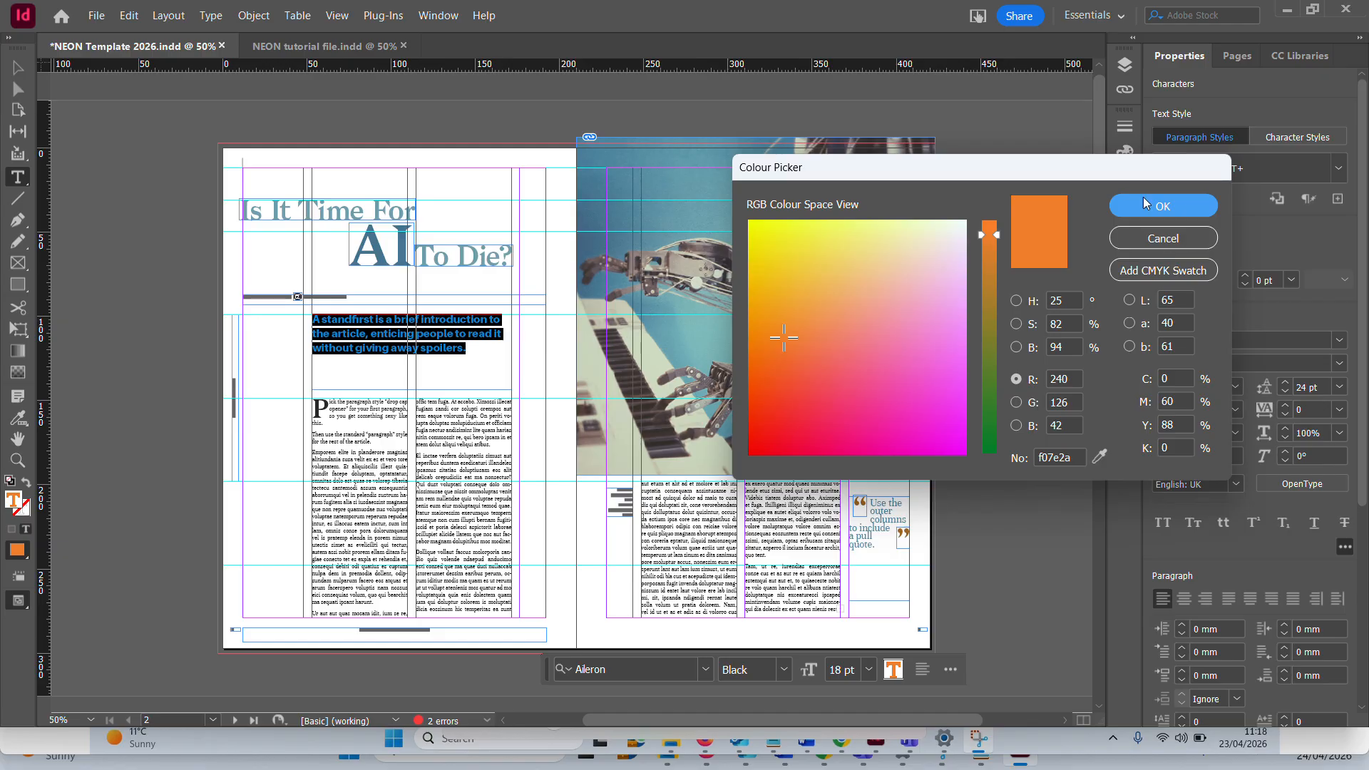
pyautogui.click(1152, 243)
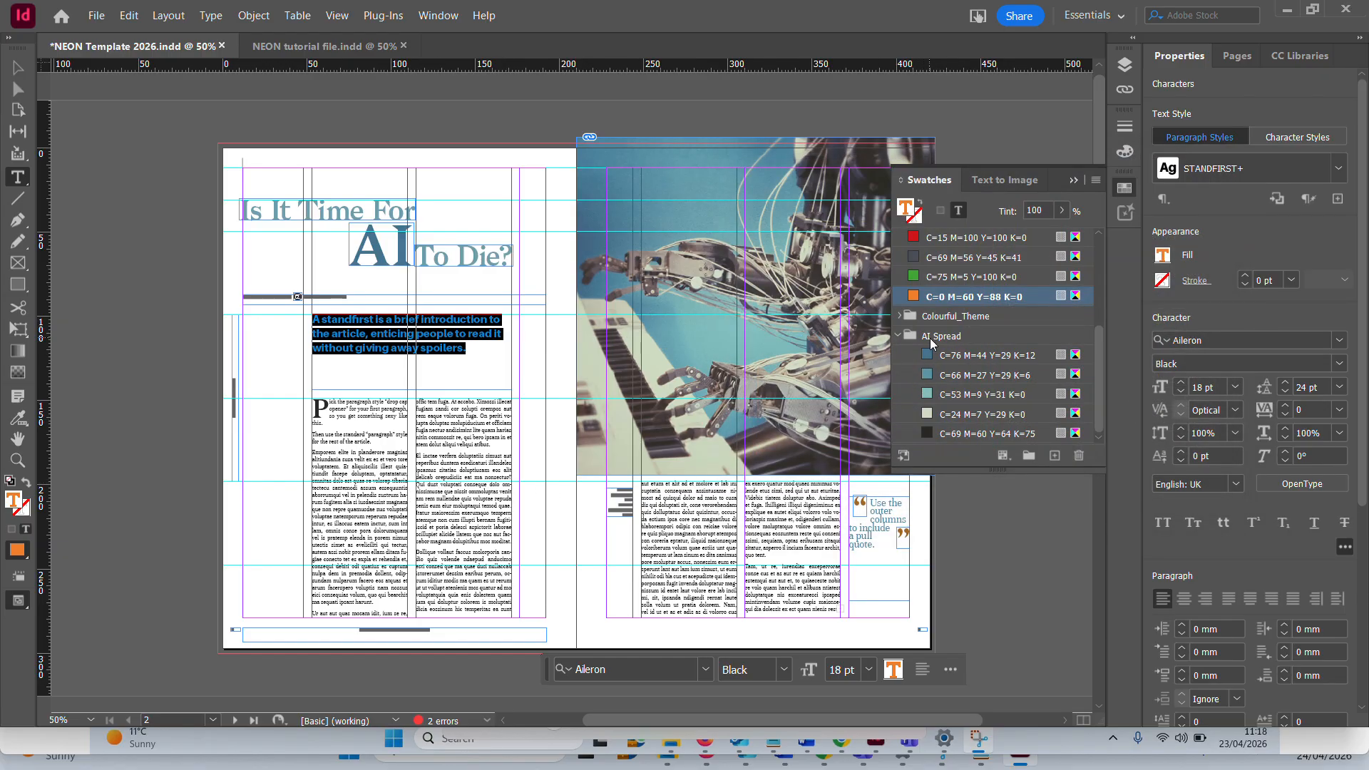
# Fill the headline word "AI" with the orange swatch C=0 M=60 Y=88 K=0 and leave text editing
pyautogui.click(350, 251)
pyautogui.moveTo(350, 251); pyautogui.dragTo(413, 255)
pyautogui.click(975, 297)
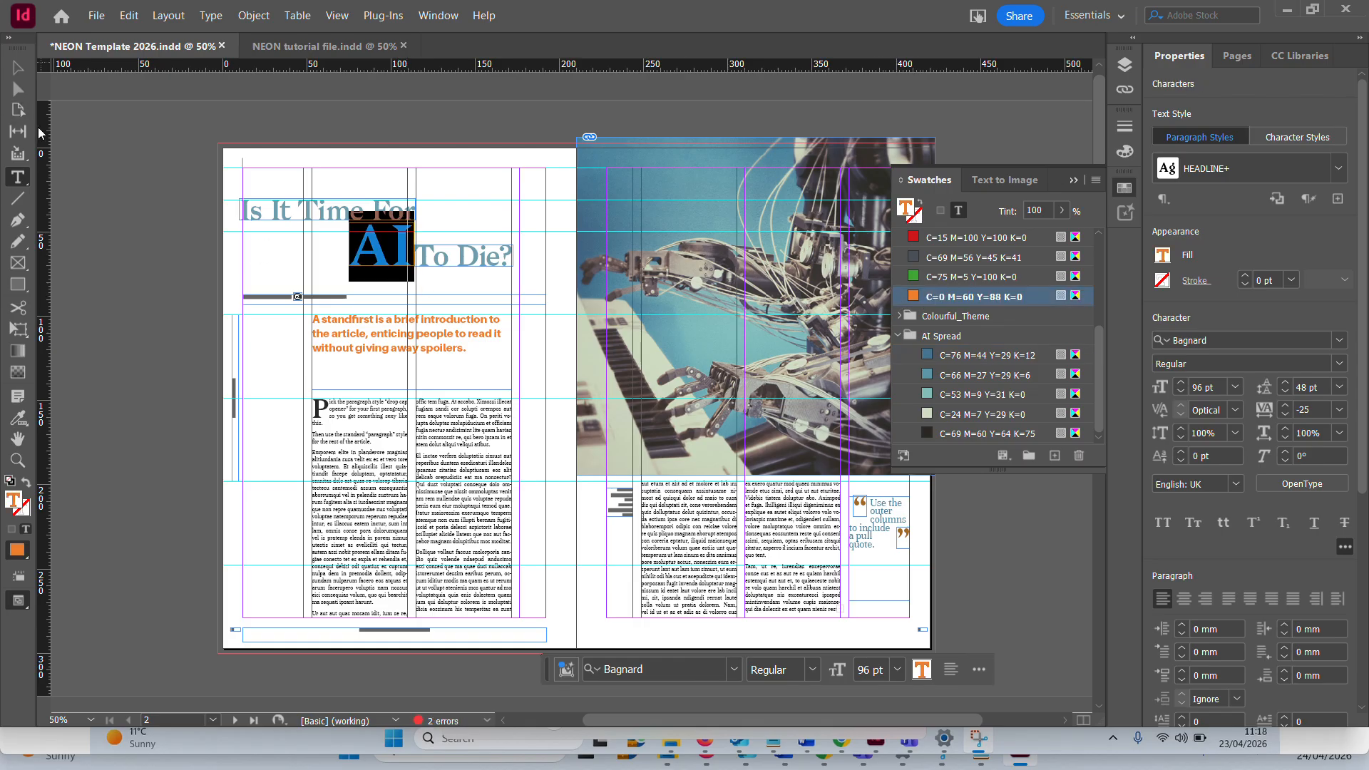
pyautogui.click(18, 69)
pyautogui.click(497, 185)
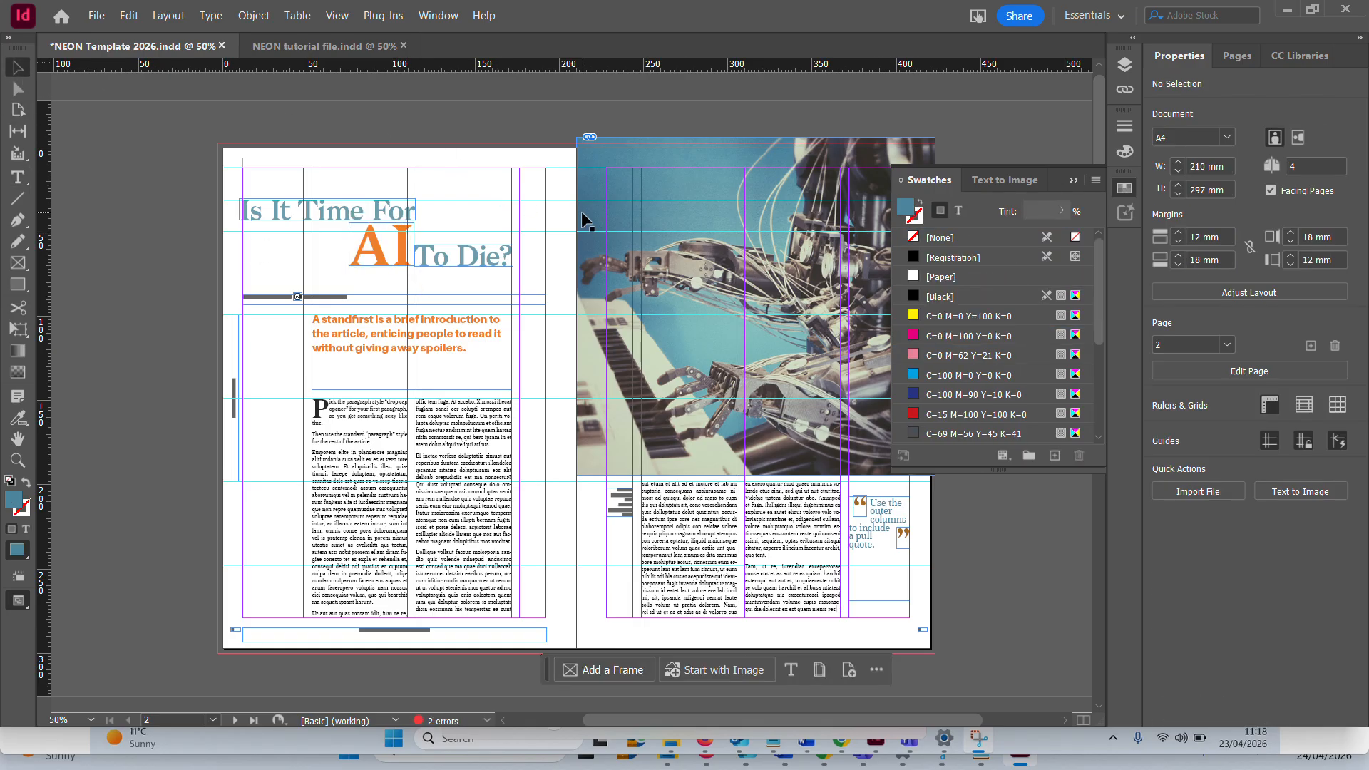
# View the spread with its orange accents in full-screen presentation mode and return to the layout
pyautogui.click(549, 199)
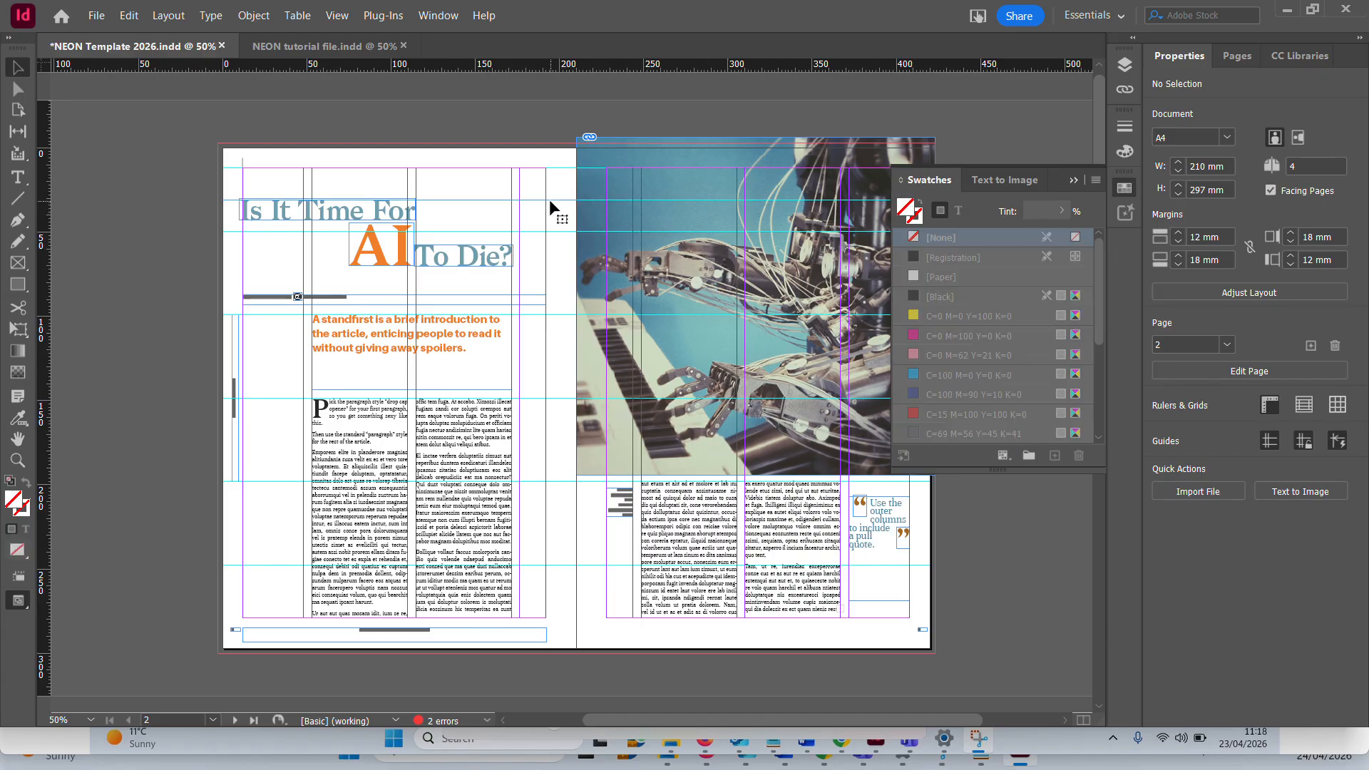
pyautogui.hotkey('shift', 'w')
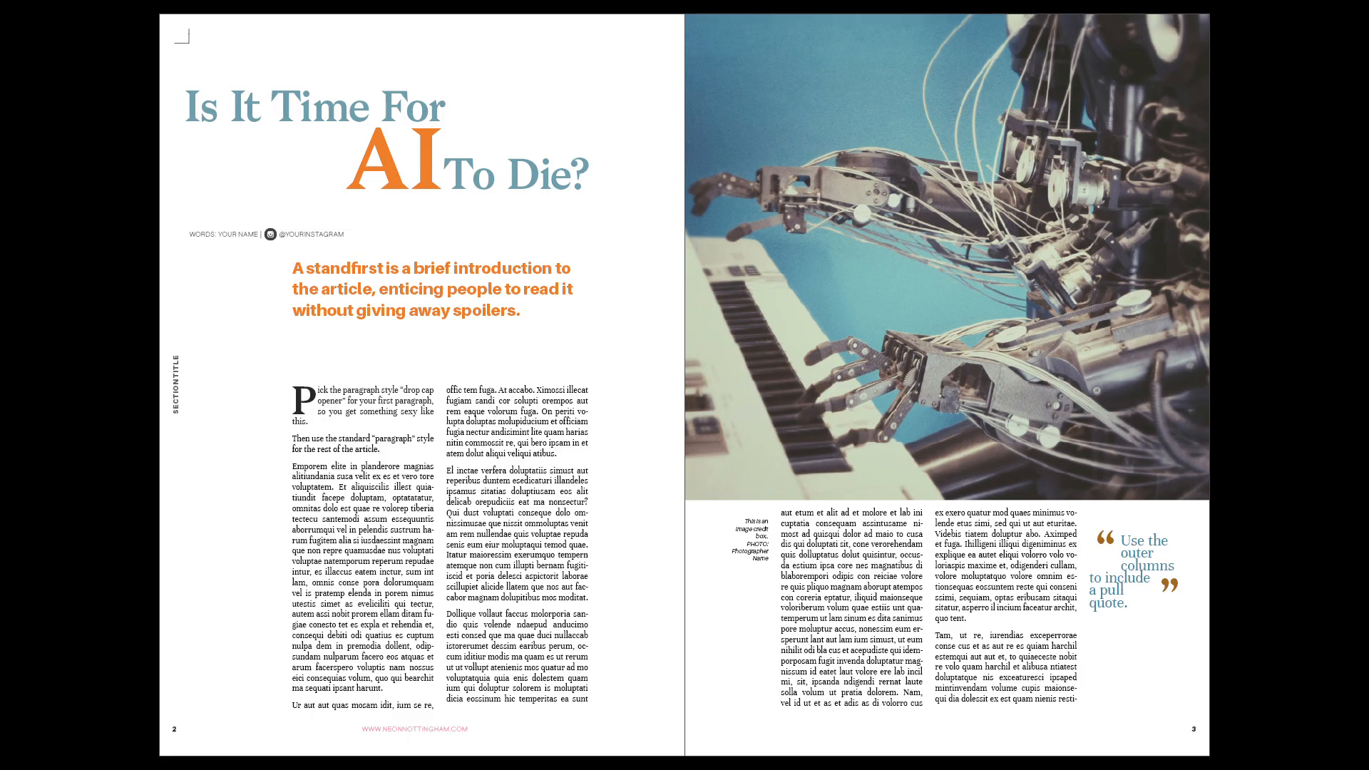
pyautogui.press('Escape')
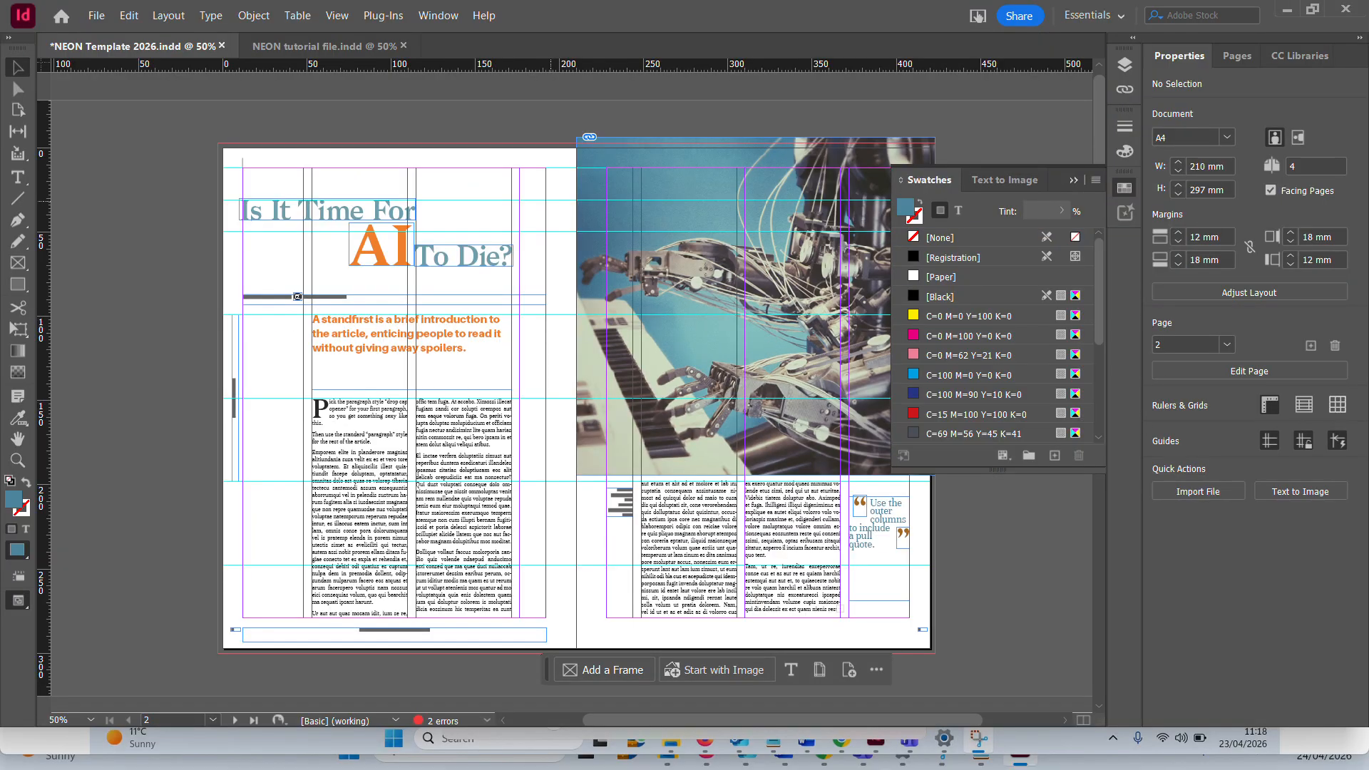